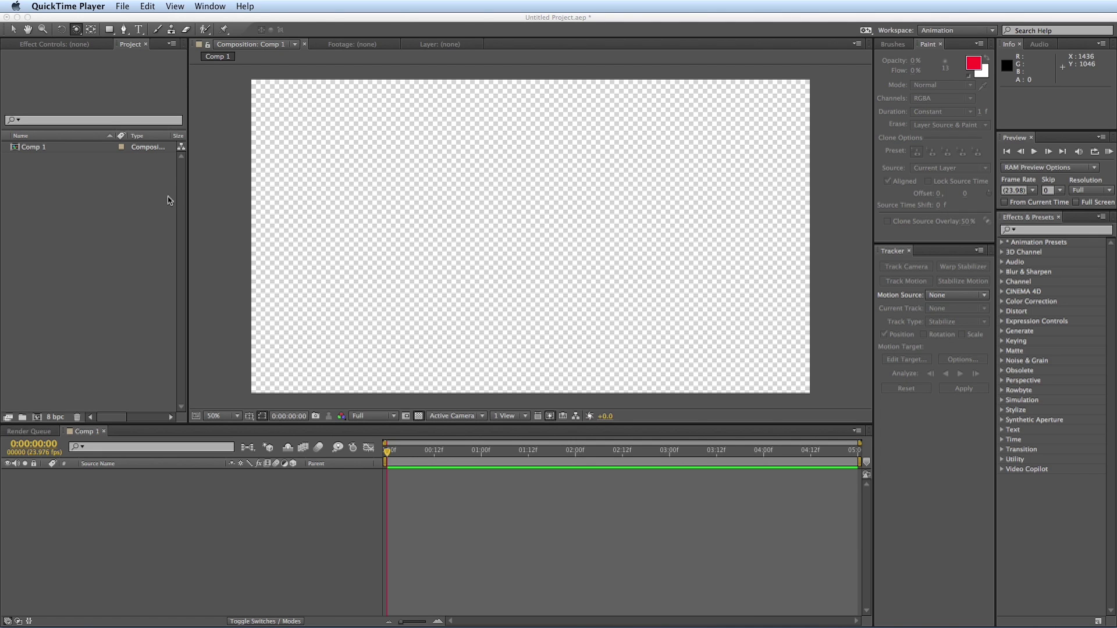
- Bring After Effects forward and start a new 1920×1080 yellow solid in Comp 1
{"action": "left_click", "coordinate": [171, 166]}
{"action": "key", "text": "super+y"}
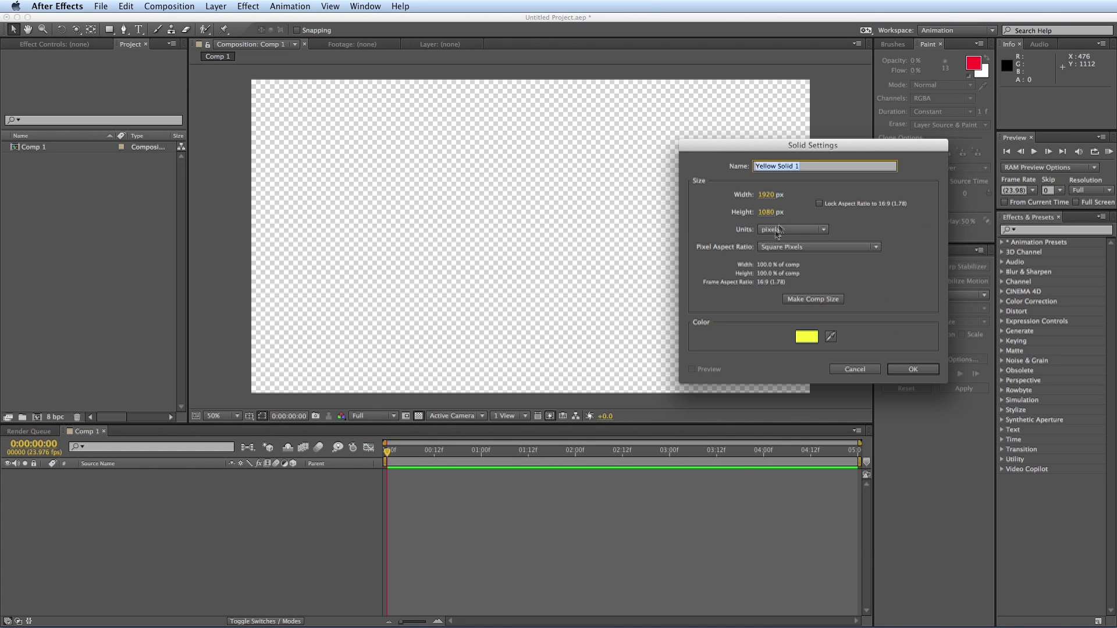
- Create the yellow full-frame solid named 'bar graph'
{"action": "left_click_drag", "start_coordinate": [813, 150], "coordinate": [659, 142]}
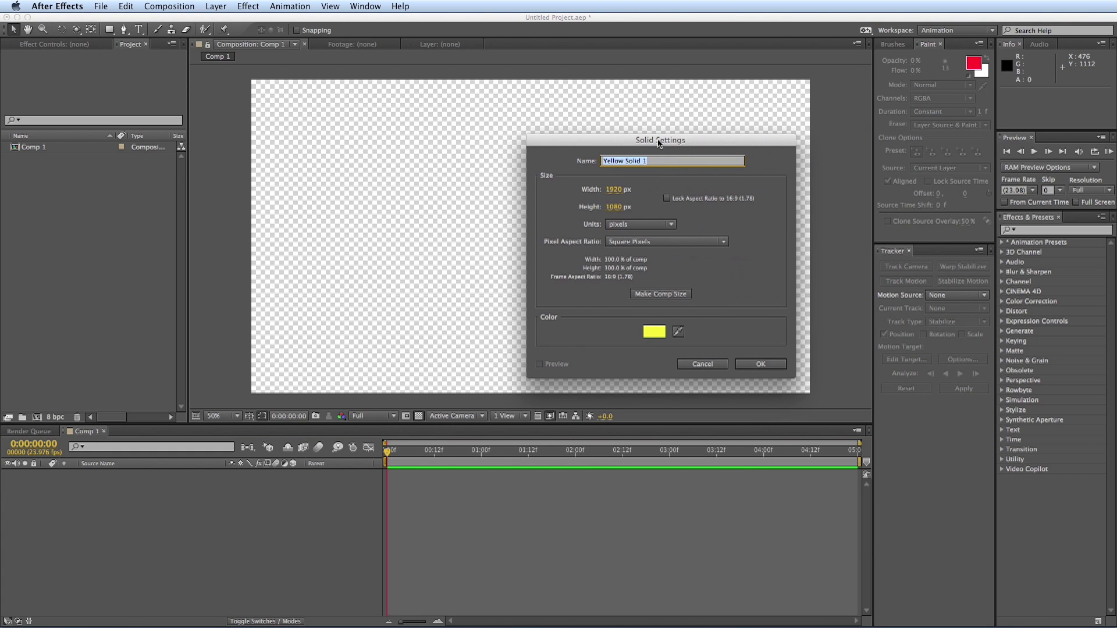
{"action": "type", "text": "bar graph"}
{"action": "key", "text": "Return"}
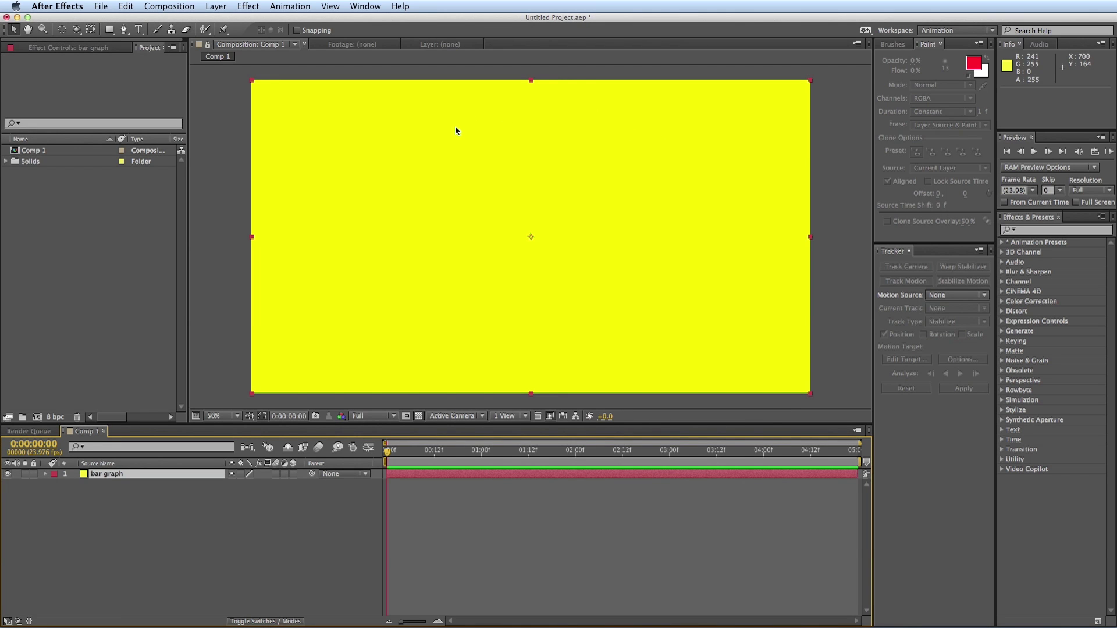
{"action": "left_click", "coordinate": [169, 523]}
{"action": "left_click", "coordinate": [164, 478]}
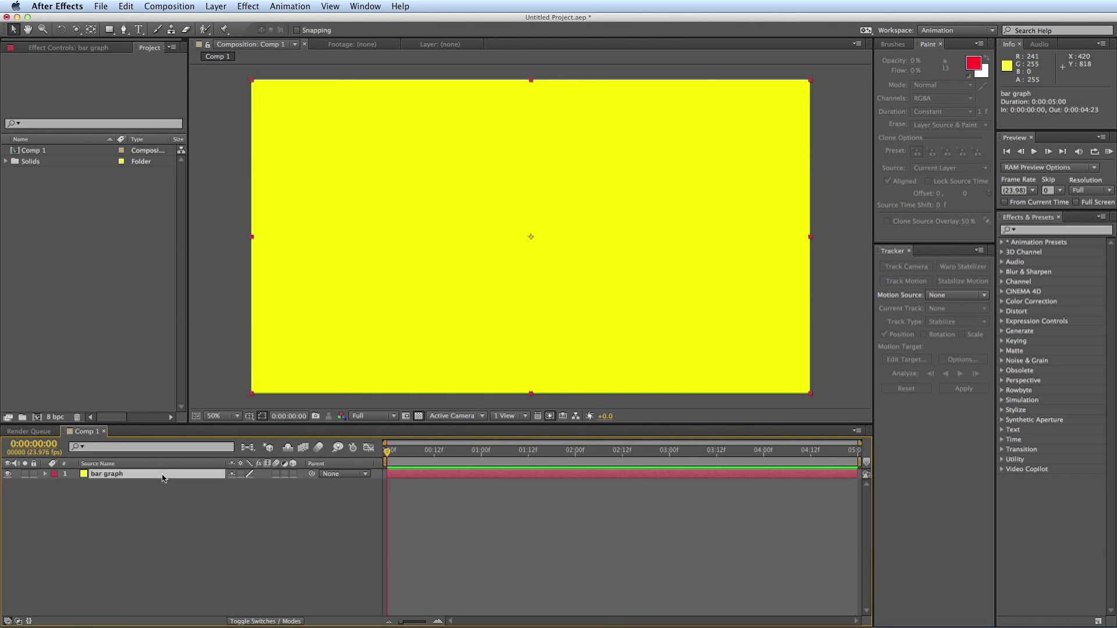
{"action": "key", "text": "ctrl+d"}
{"action": "key", "text": "ctrl+z"}
- Add a white full-frame solid named 'outline' above the bar graph layer
{"action": "key", "text": "ctrl+y"}
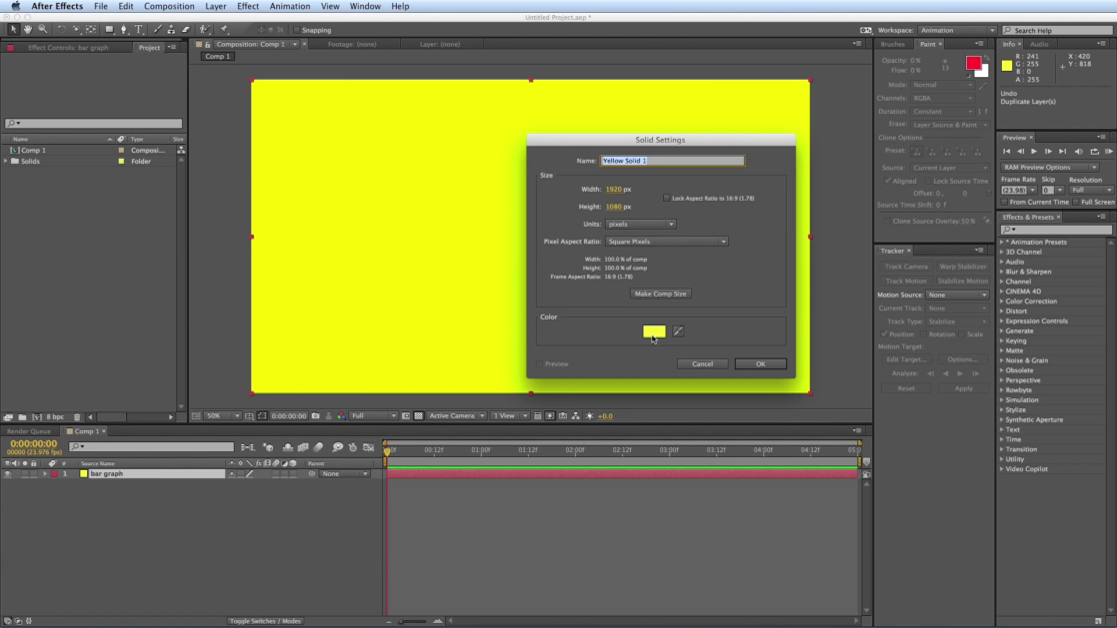
{"action": "left_click", "coordinate": [654, 331]}
{"action": "left_click", "coordinate": [776, 231]}
{"action": "type", "text": "outline"}
{"action": "key", "text": "Return"}
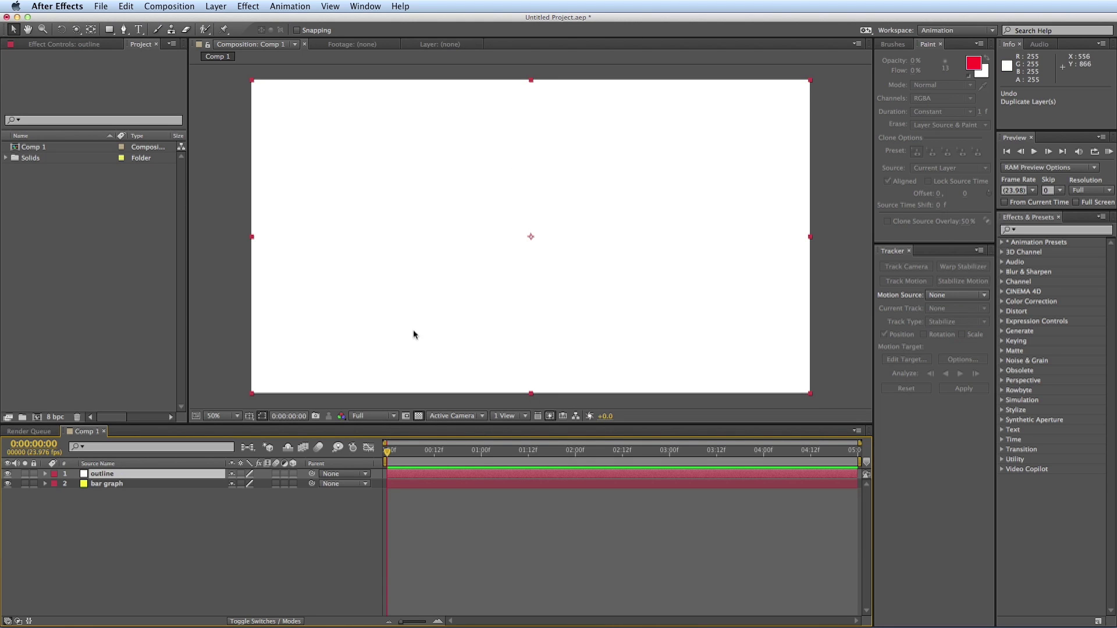
{"action": "left_click", "coordinate": [413, 484]}
- Draw two nested rectangle masks on the outline solid, the second slightly smaller
{"action": "left_click", "coordinate": [412, 474]}
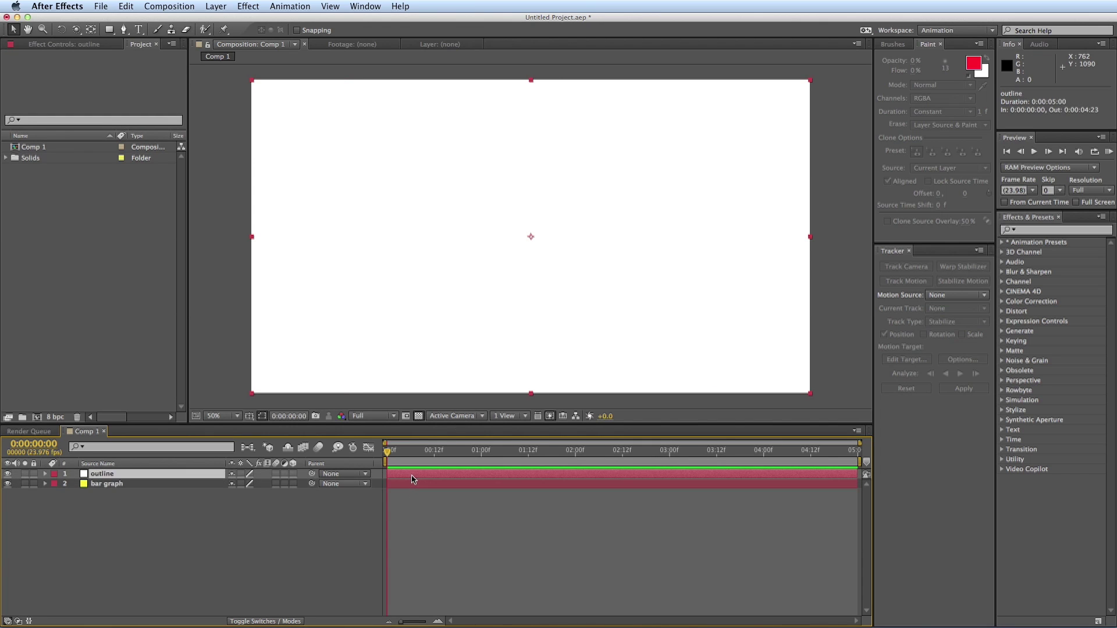
{"action": "left_click", "coordinate": [109, 29]}
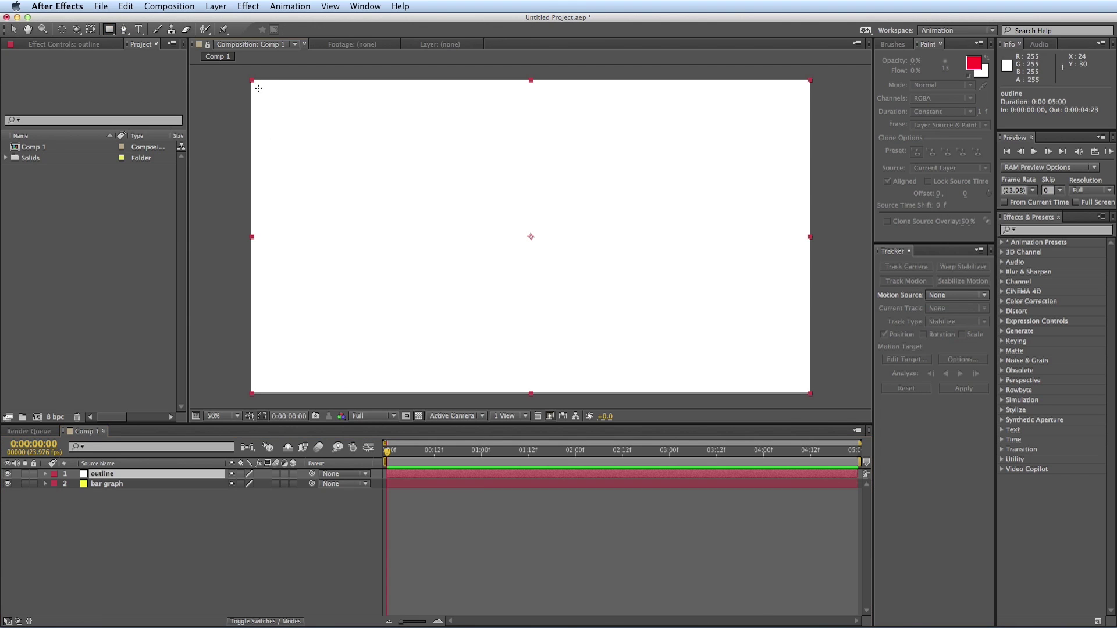
{"action": "left_click_drag", "start_coordinate": [258, 88], "coordinate": [801, 384]}
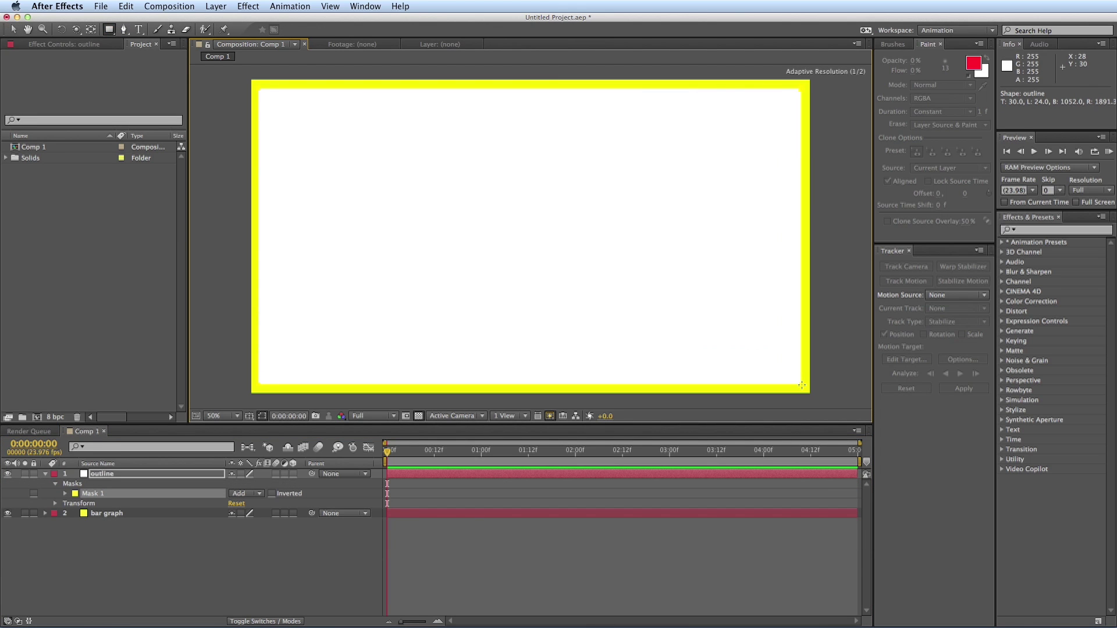
{"action": "mouse_move", "coordinate": [267, 95]}
{"action": "left_mouse_down"}
{"action": "mouse_move", "coordinate": [715, 378]}
{"action": "mouse_move", "coordinate": [791, 376]}
{"action": "left_mouse_up"}
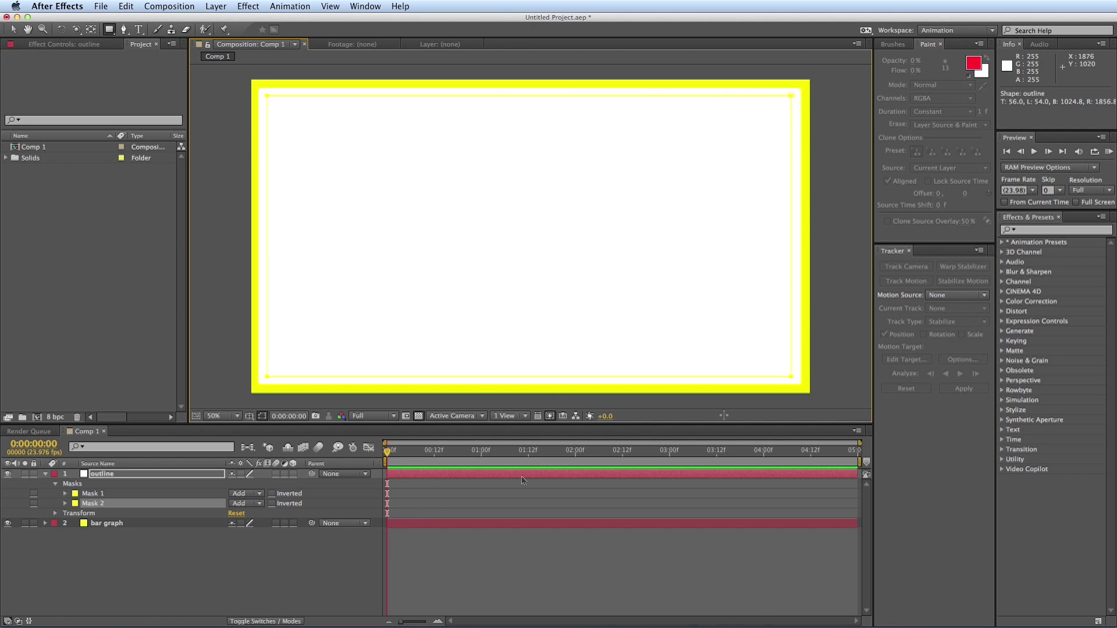
- Set Mask 2 to Subtract, hide bar graph, and turn off the transparency grid
{"action": "left_click", "coordinate": [249, 504]}
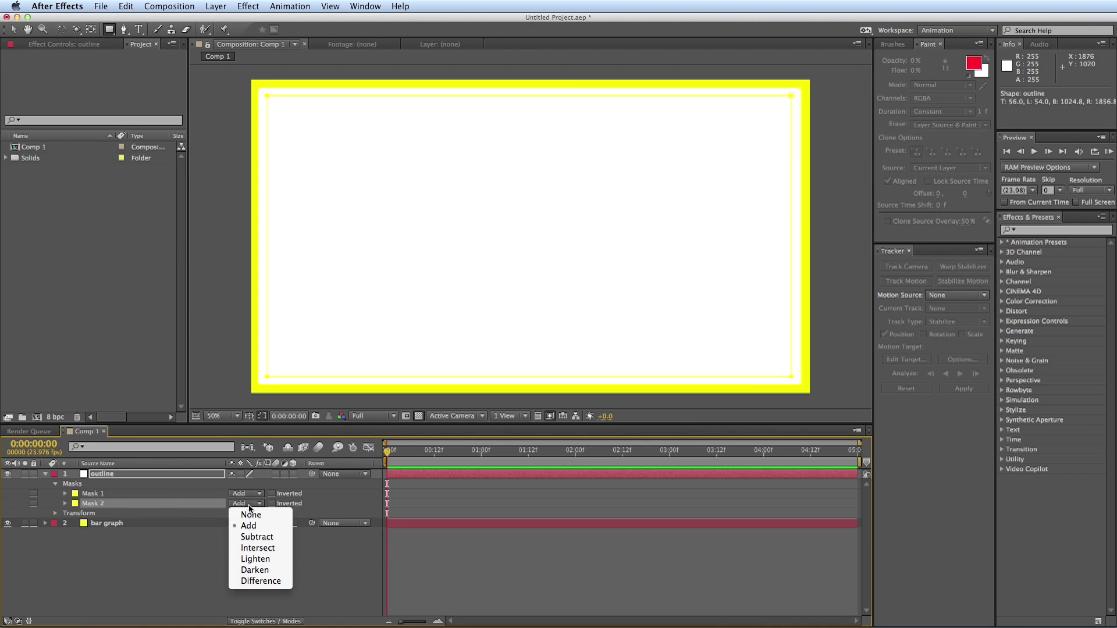
{"action": "left_click", "coordinate": [252, 536]}
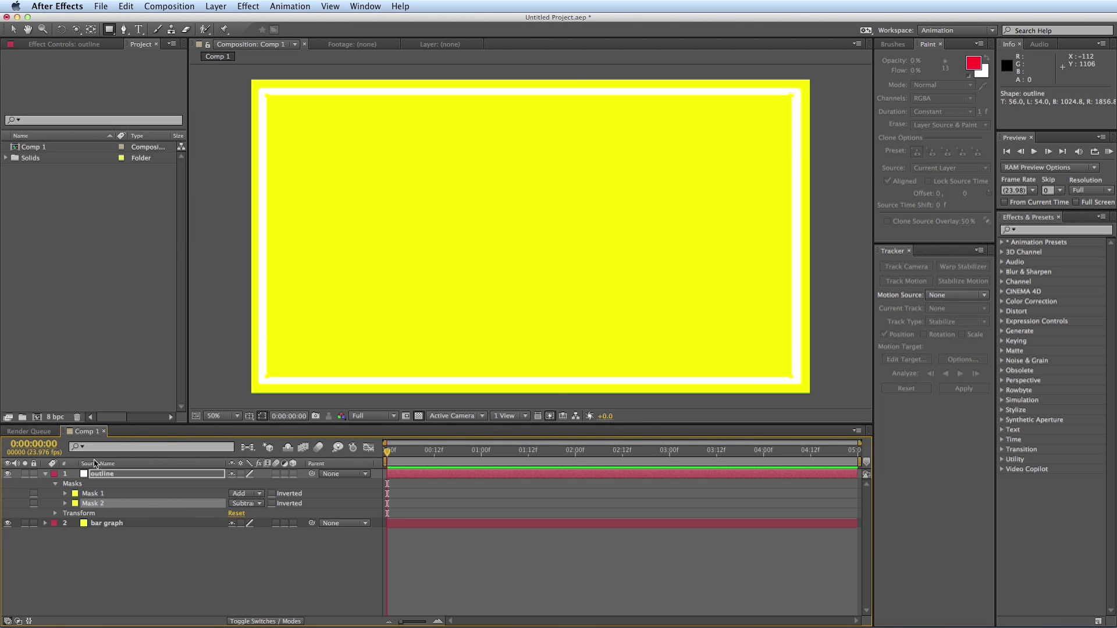
{"action": "left_click", "coordinate": [8, 523]}
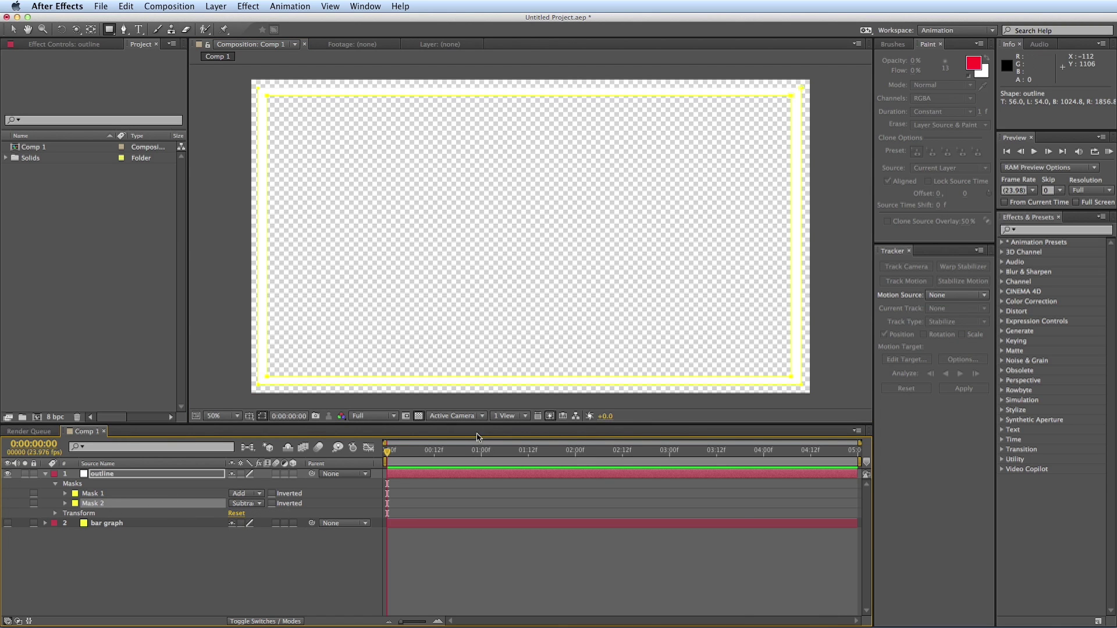
{"action": "left_click", "coordinate": [418, 415]}
{"action": "left_click", "coordinate": [431, 498]}
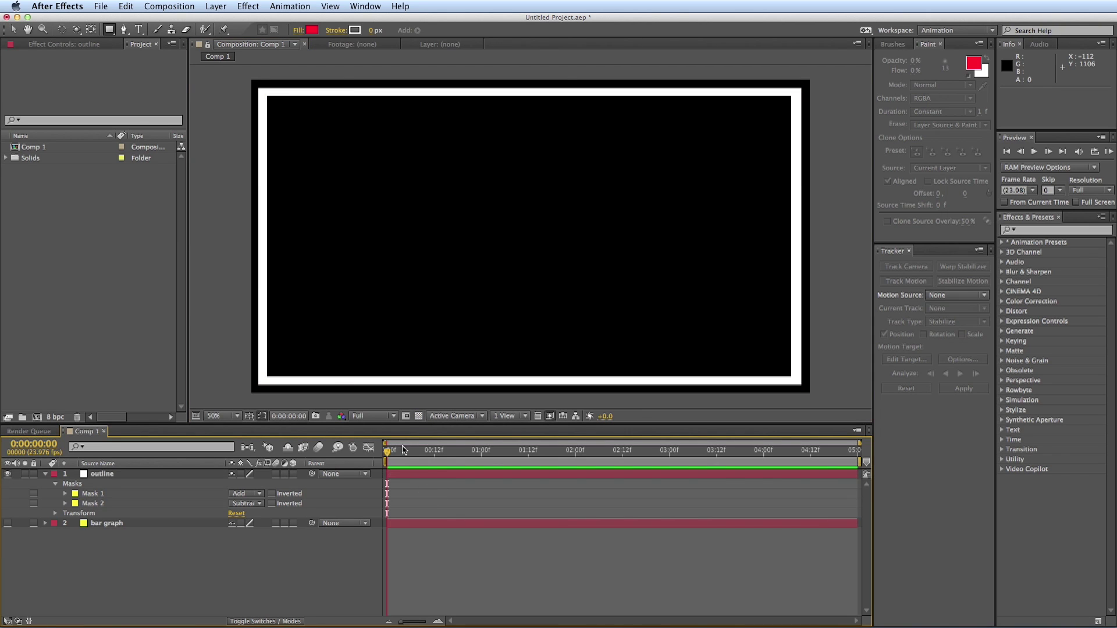
{"action": "left_click", "coordinate": [156, 475]}
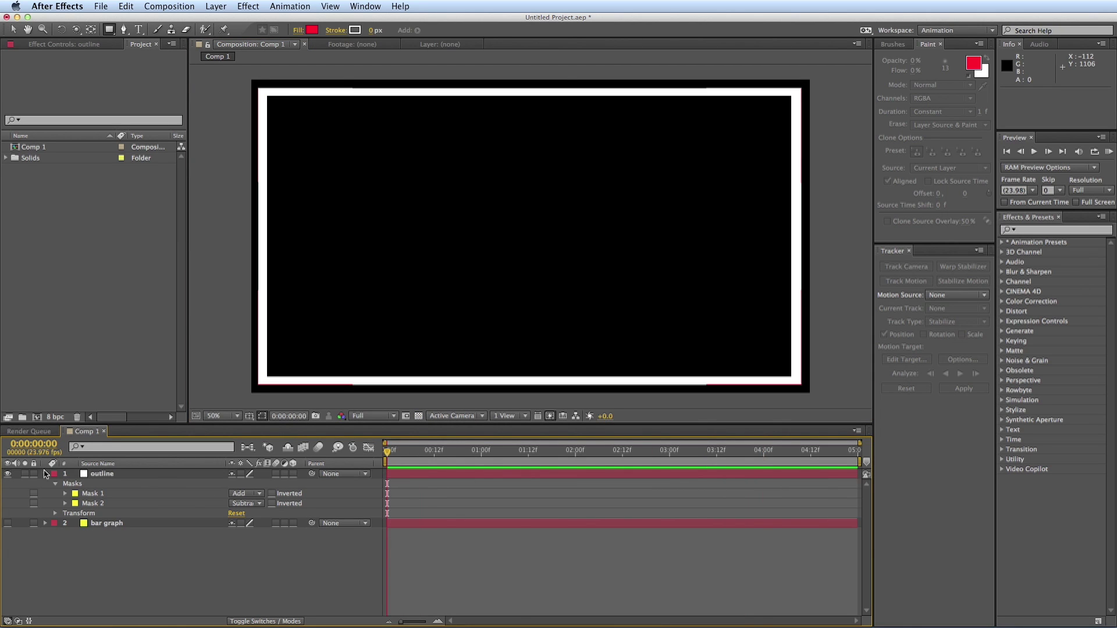
- Hide outline, show bar graph, and mask the yellow solid into a tall left bar
{"action": "left_click", "coordinate": [8, 474]}
{"action": "left_click", "coordinate": [7, 523]}
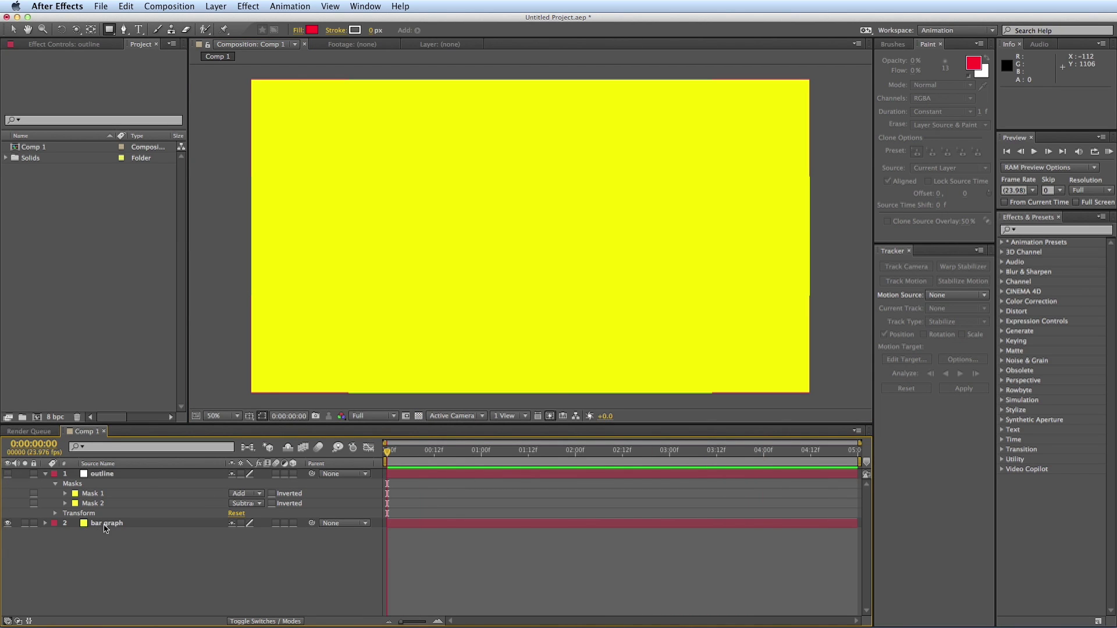
{"action": "left_click", "coordinate": [104, 525]}
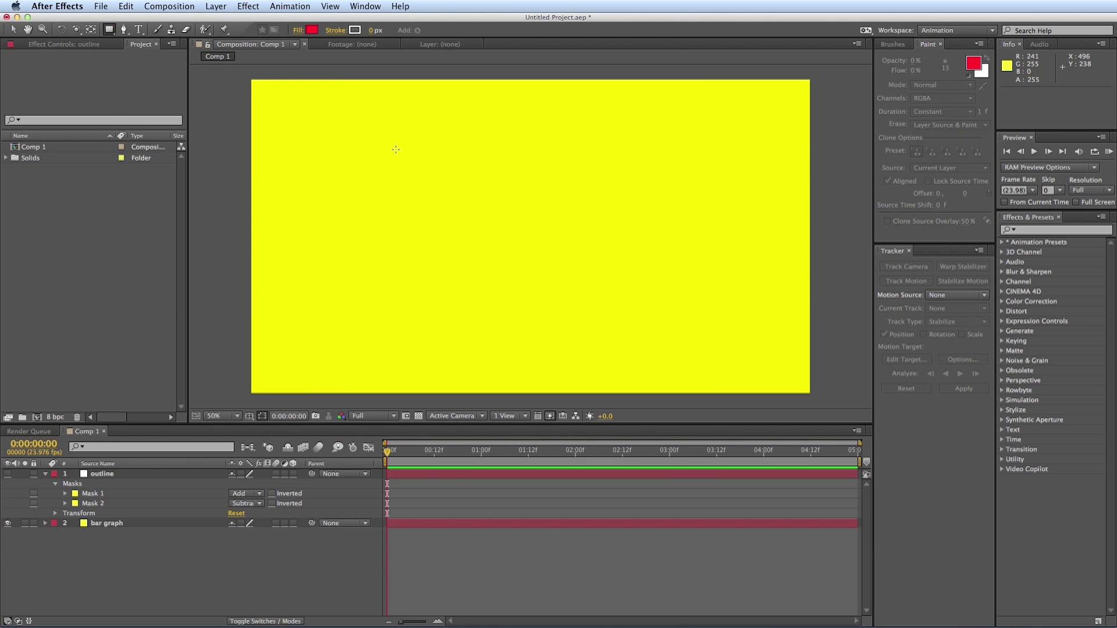
{"action": "left_click_drag", "start_coordinate": [346, 130], "coordinate": [416, 348]}
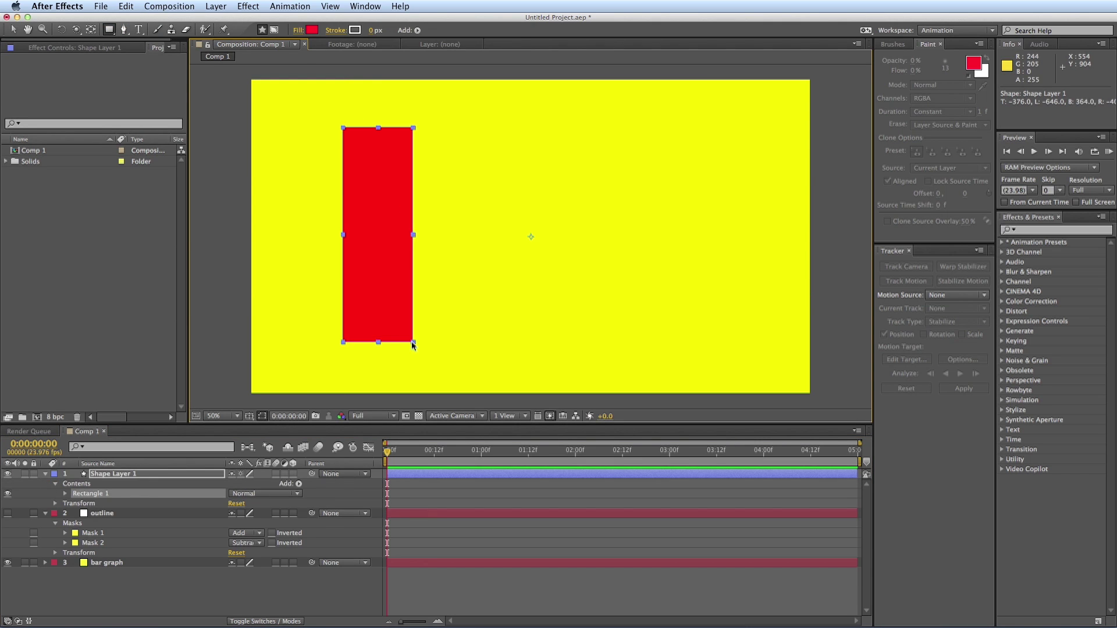
{"action": "key", "text": "super+z"}
{"action": "left_click", "coordinate": [415, 526]}
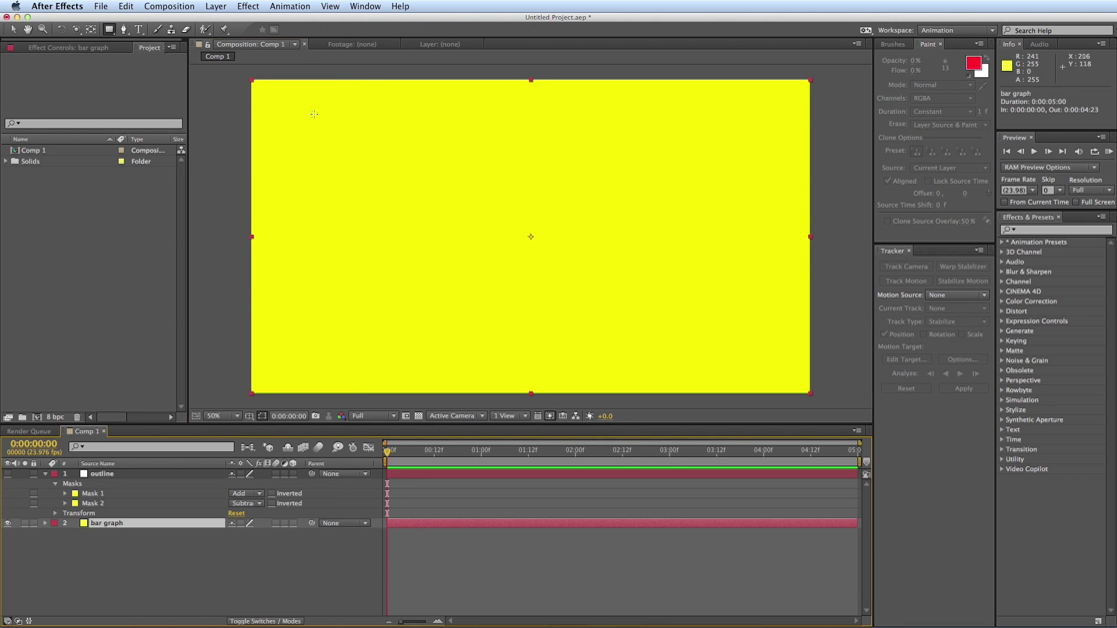
{"action": "left_click_drag", "start_coordinate": [309, 114], "coordinate": [481, 358]}
{"action": "left_click", "coordinate": [420, 588]}
{"action": "left_click", "coordinate": [421, 527]}
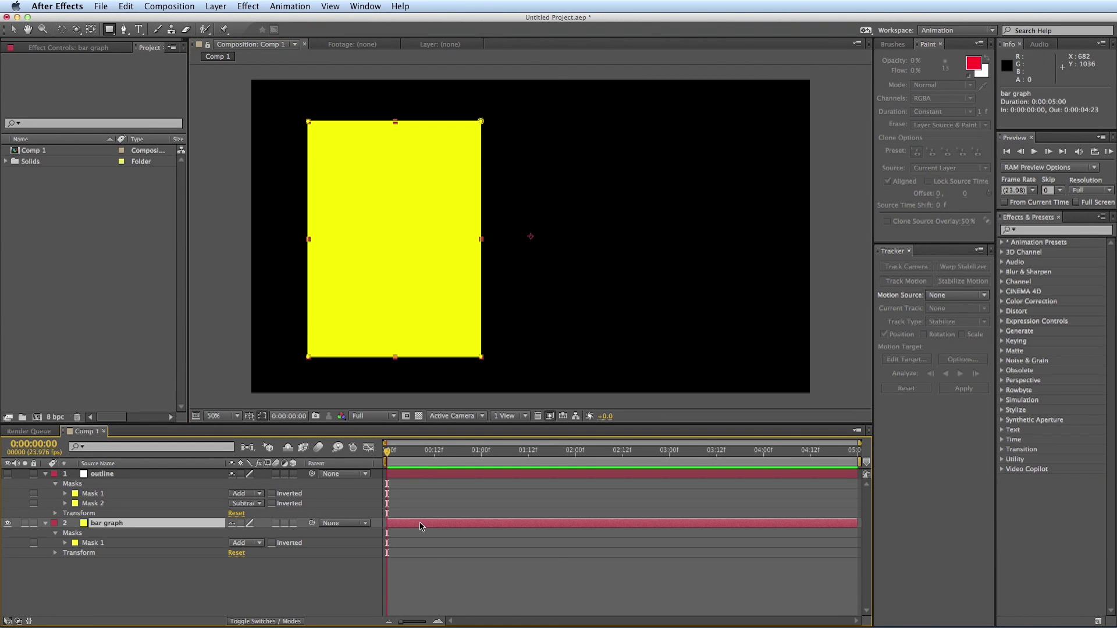
- Add a red solid masked into a tall right bar, then show the outline frame again
{"action": "key", "text": "super+y"}
{"action": "left_click", "coordinate": [654, 331]}
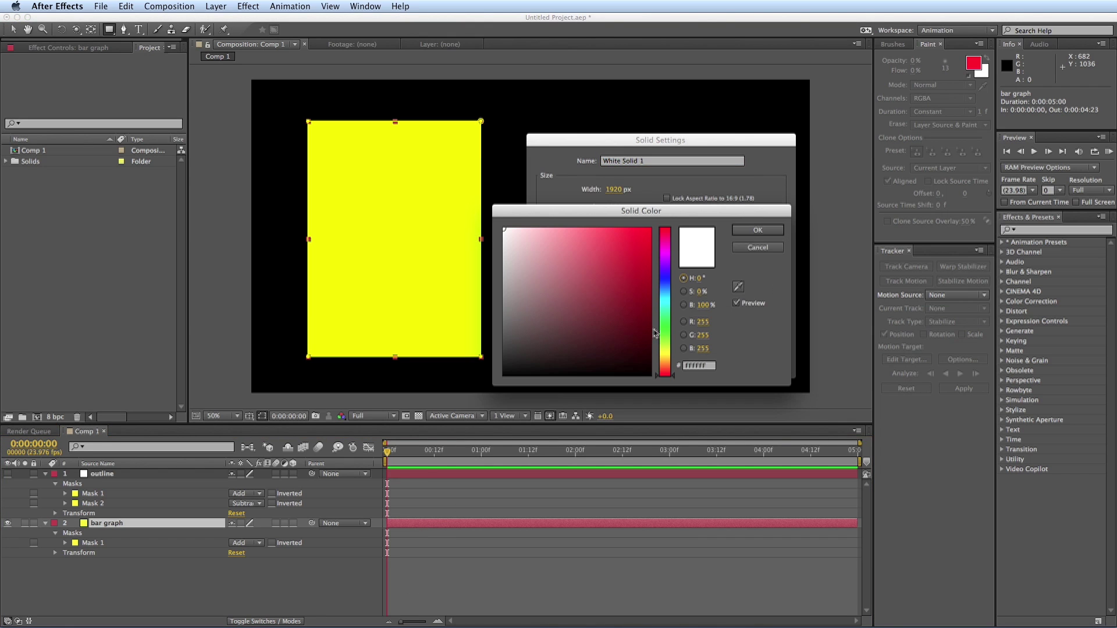
{"action": "left_click", "coordinate": [629, 240]}
{"action": "left_click", "coordinate": [759, 231]}
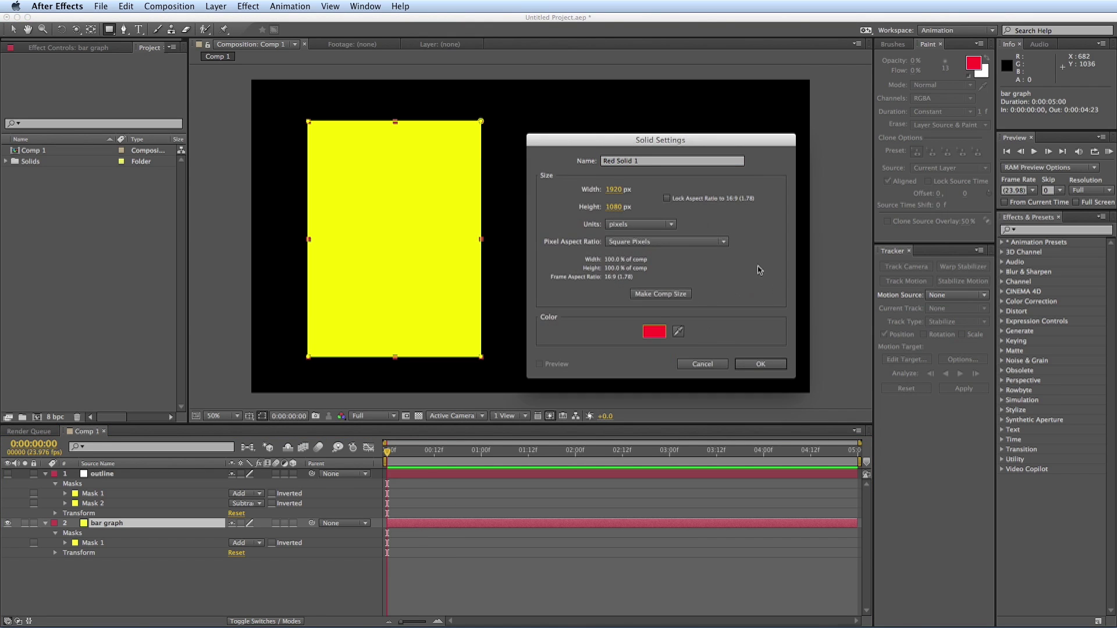
{"action": "left_click", "coordinate": [748, 373]}
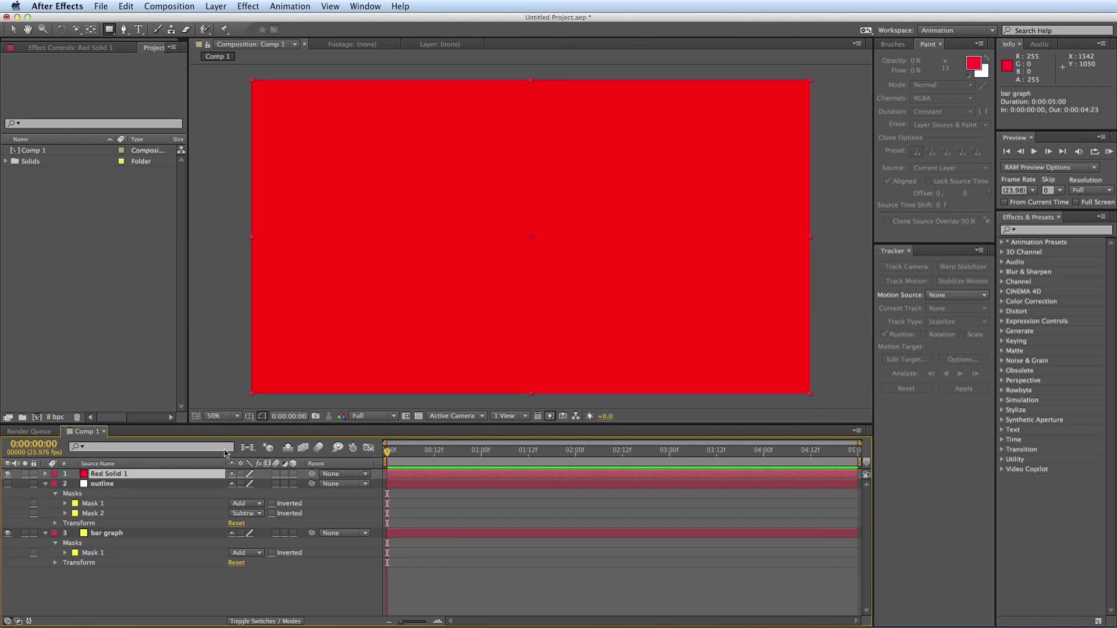
{"action": "left_click", "coordinate": [109, 29]}
{"action": "mouse_move", "coordinate": [531, 118]}
{"action": "left_mouse_down"}
{"action": "mouse_move", "coordinate": [618, 319]}
{"action": "mouse_move", "coordinate": [689, 352]}
{"action": "mouse_move", "coordinate": [738, 352]}
{"action": "mouse_move", "coordinate": [729, 354]}
{"action": "left_mouse_up"}
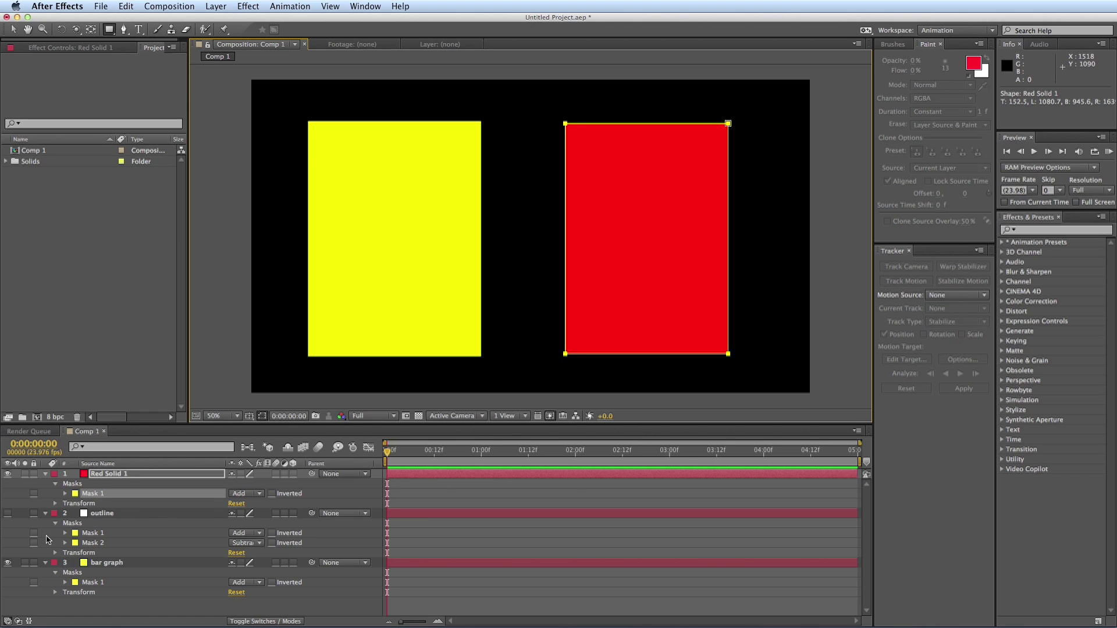
{"action": "left_click", "coordinate": [8, 513]}
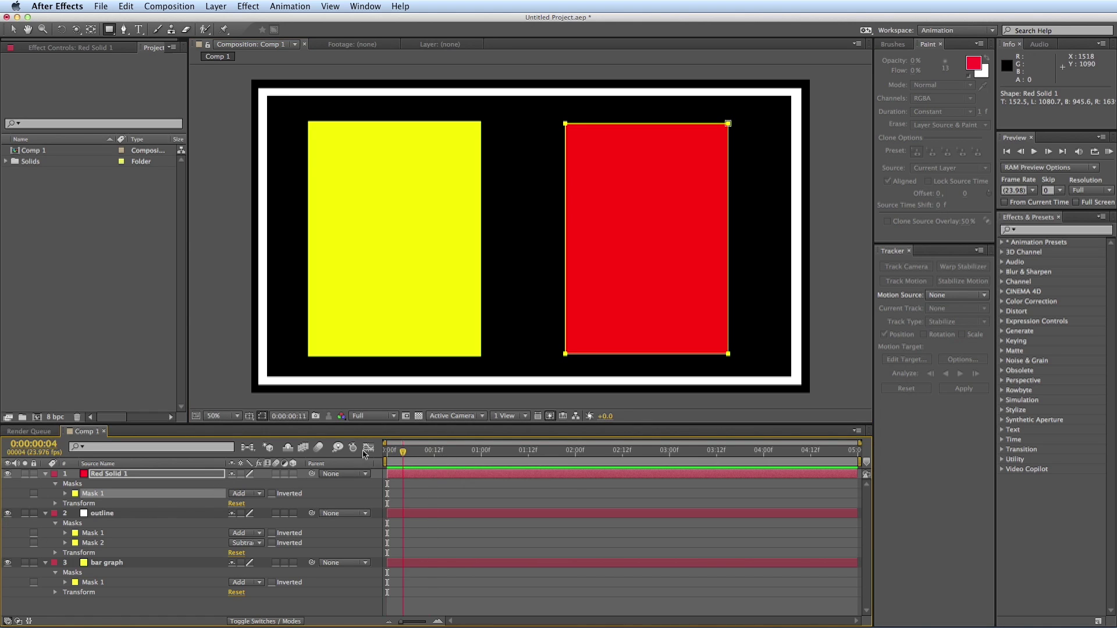
- Collapse layer properties and move the outline layer below bar graph
{"action": "left_click", "coordinate": [479, 595]}
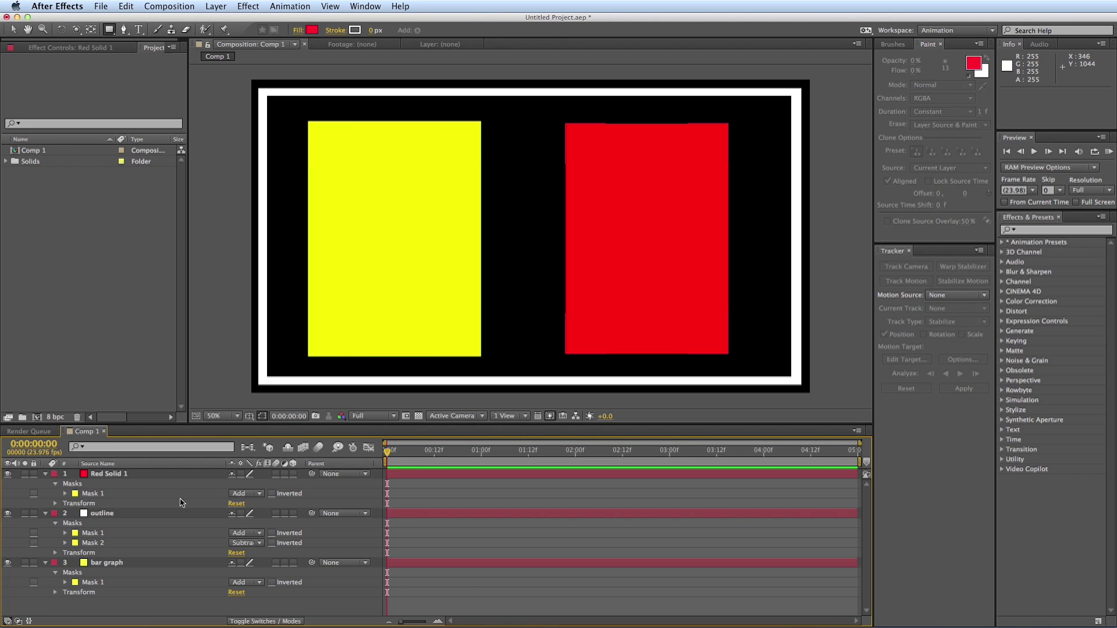
{"action": "left_click", "coordinate": [126, 561]}
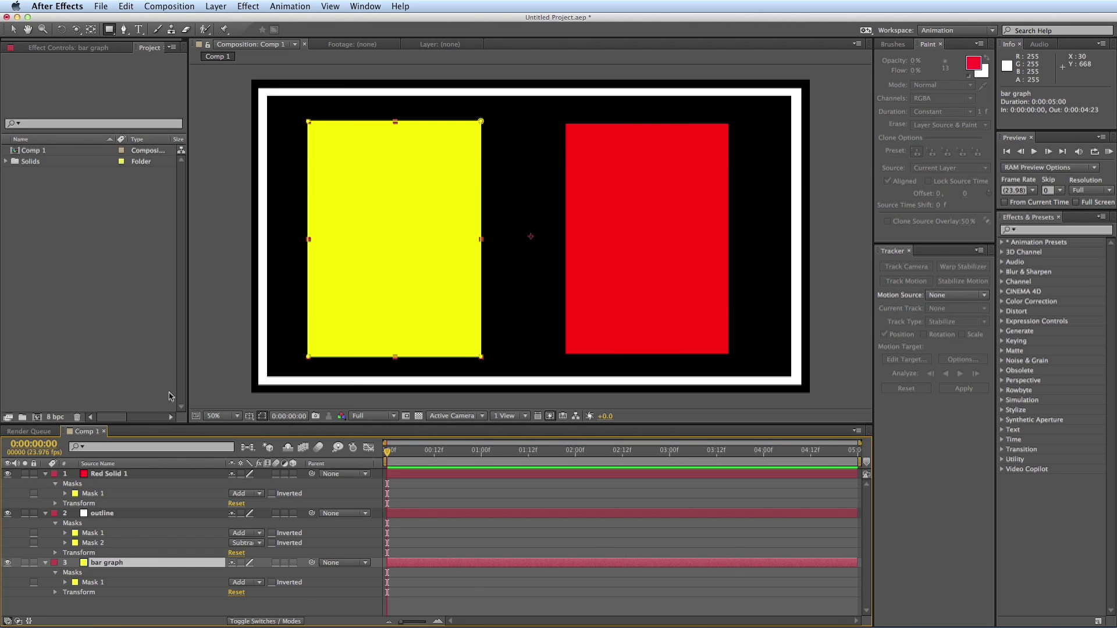
{"action": "left_click", "coordinate": [46, 563]}
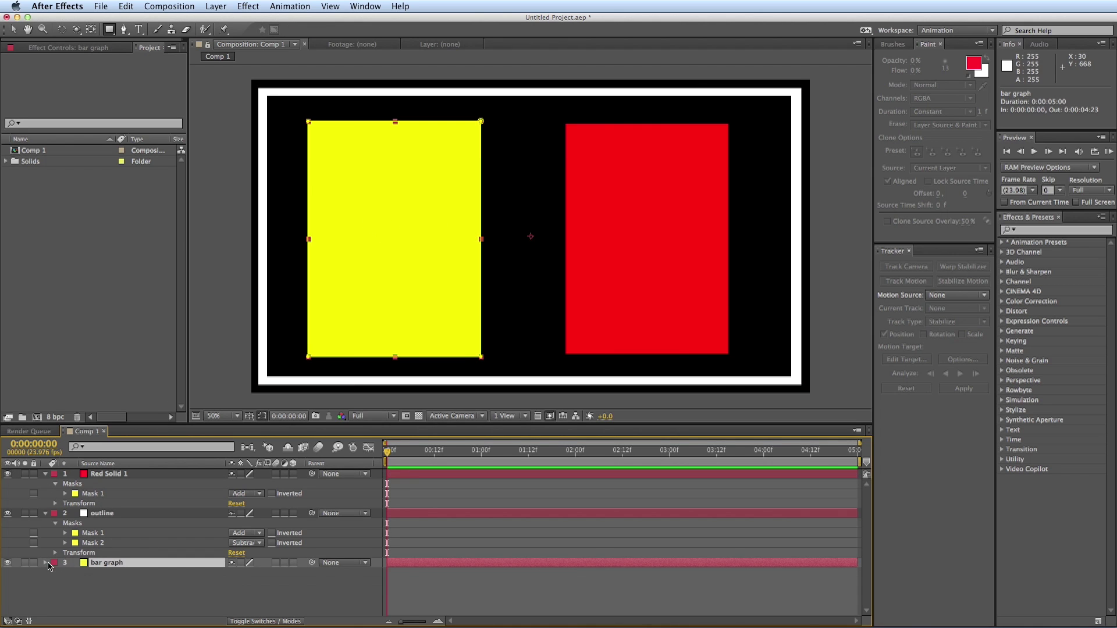
{"action": "left_click", "coordinate": [44, 514]}
{"action": "left_click", "coordinate": [104, 516]}
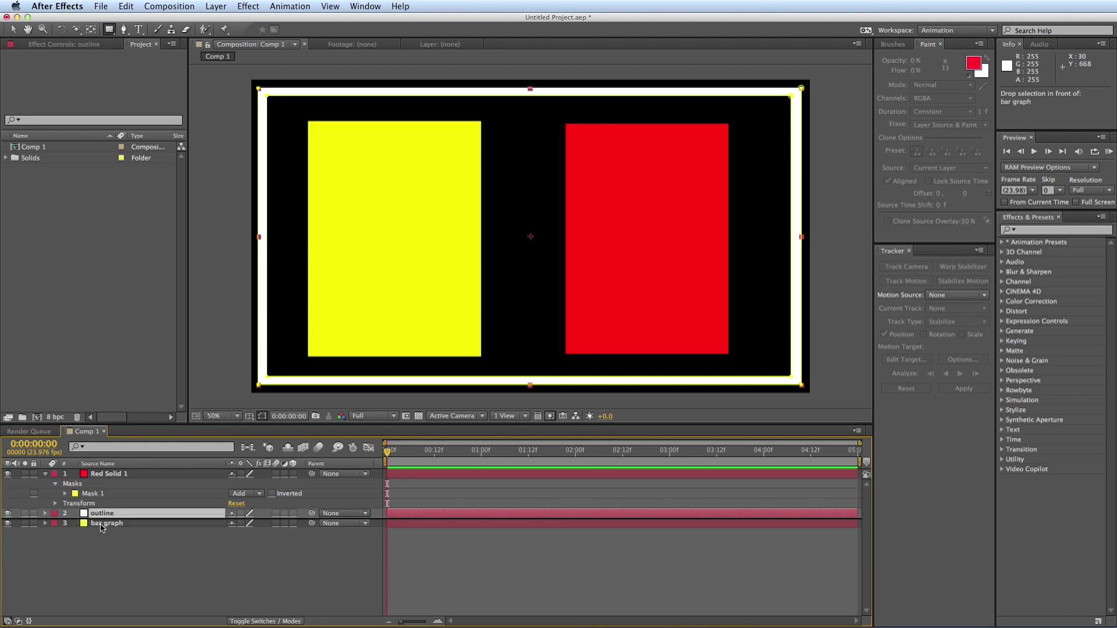
{"action": "left_click_drag", "start_coordinate": [103, 516], "coordinate": [105, 531]}
- Shift the red bar's Mask 1 down and right within the frame
{"action": "left_click", "coordinate": [114, 475]}
{"action": "left_click", "coordinate": [46, 473]}
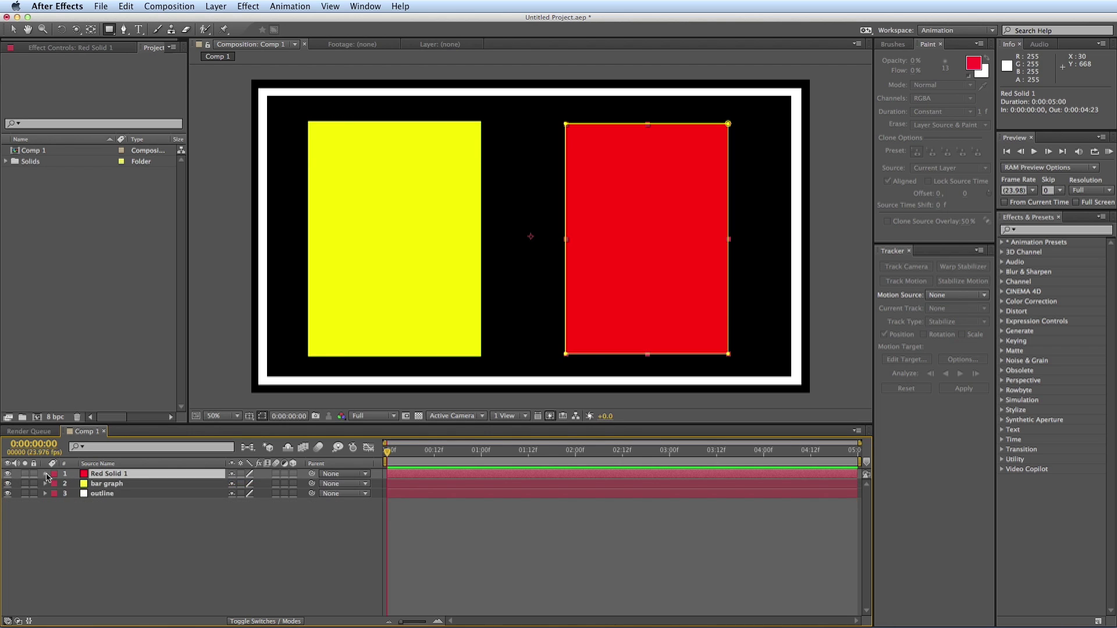
{"action": "left_click", "coordinate": [46, 474]}
{"action": "left_click", "coordinate": [56, 484]}
{"action": "left_click", "coordinate": [91, 493]}
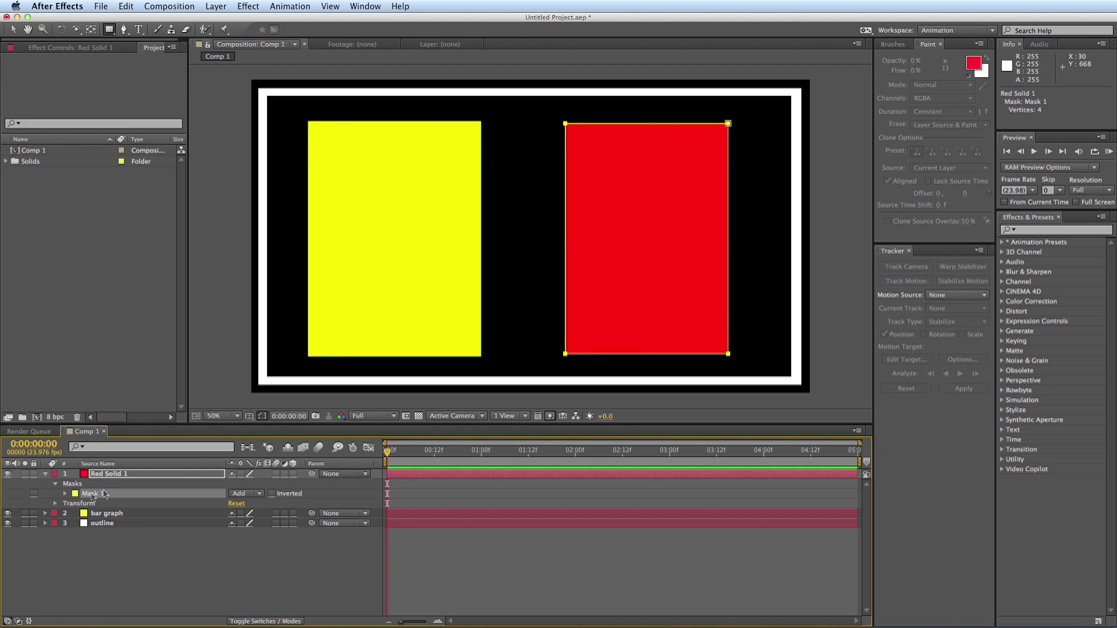
{"action": "left_click", "coordinate": [14, 28]}
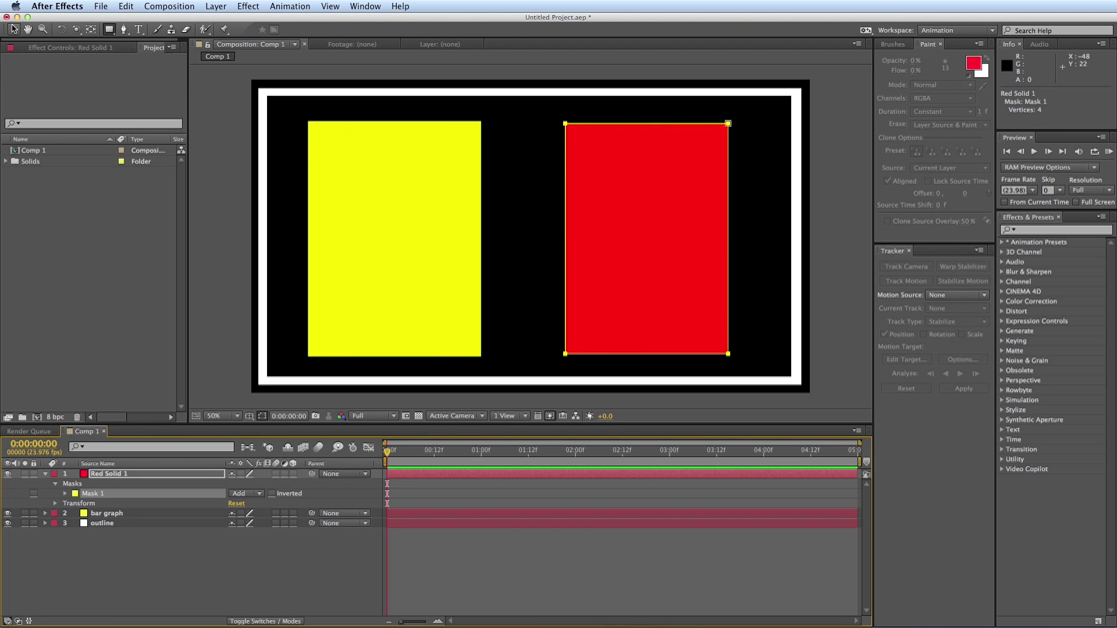
{"action": "left_click", "coordinate": [13, 29]}
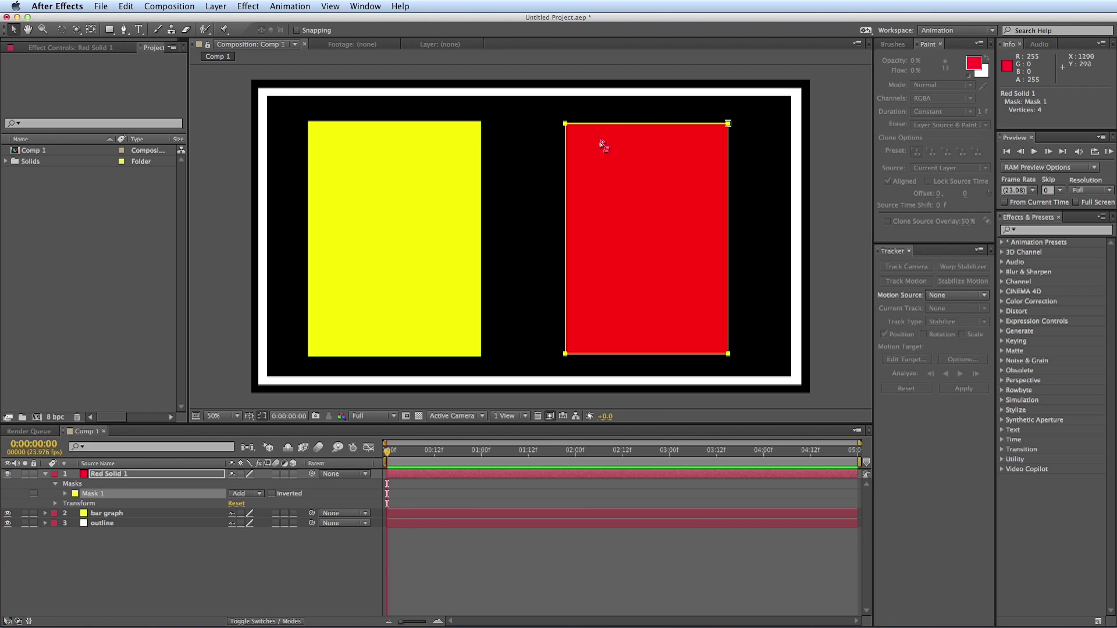
{"action": "mouse_move", "coordinate": [601, 144]}
{"action": "left_mouse_down"}
{"action": "mouse_move", "coordinate": [609, 135]}
{"action": "mouse_move", "coordinate": [617, 151]}
{"action": "left_mouse_up"}
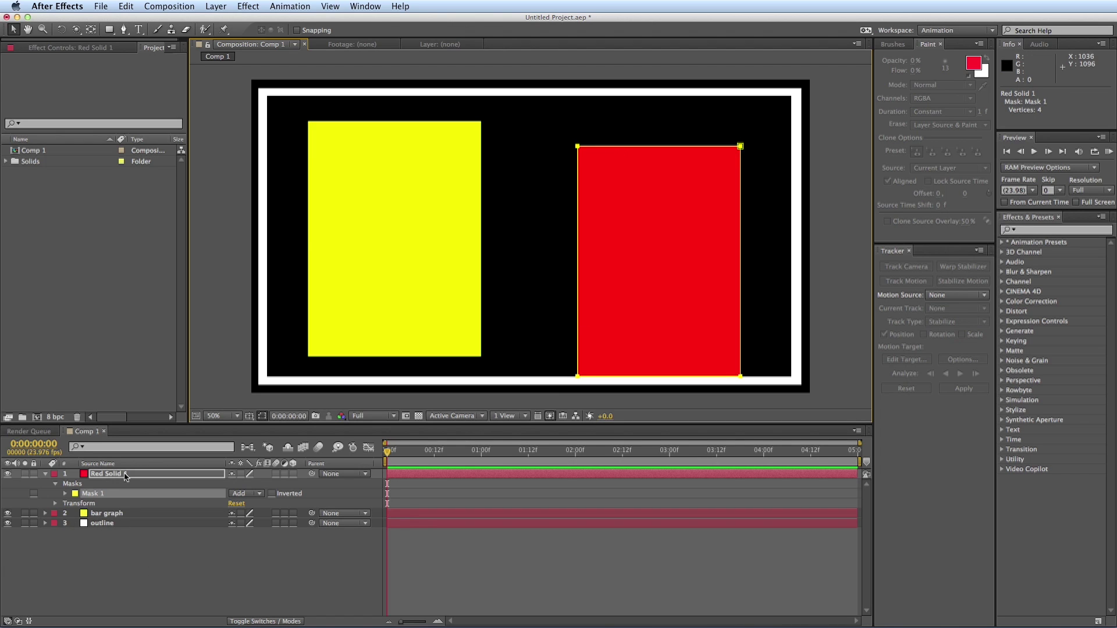
- Move the yellow bar's Mask 1 down and right to match the red bar's baseline
{"action": "left_click", "coordinate": [117, 516]}
{"action": "left_click", "coordinate": [45, 514]}
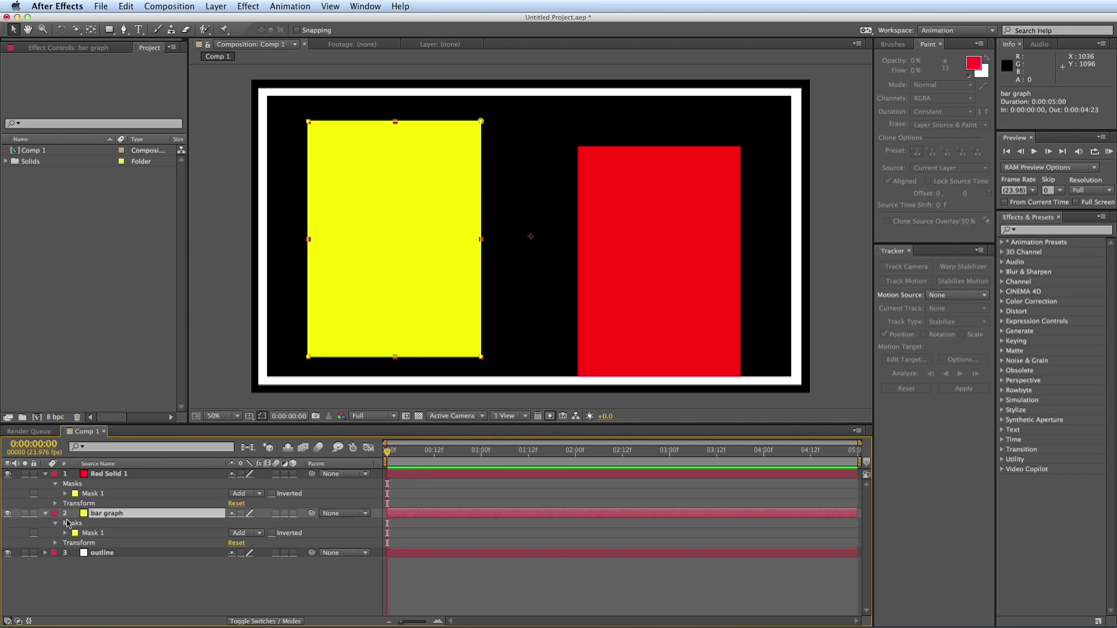
{"action": "left_click", "coordinate": [88, 535]}
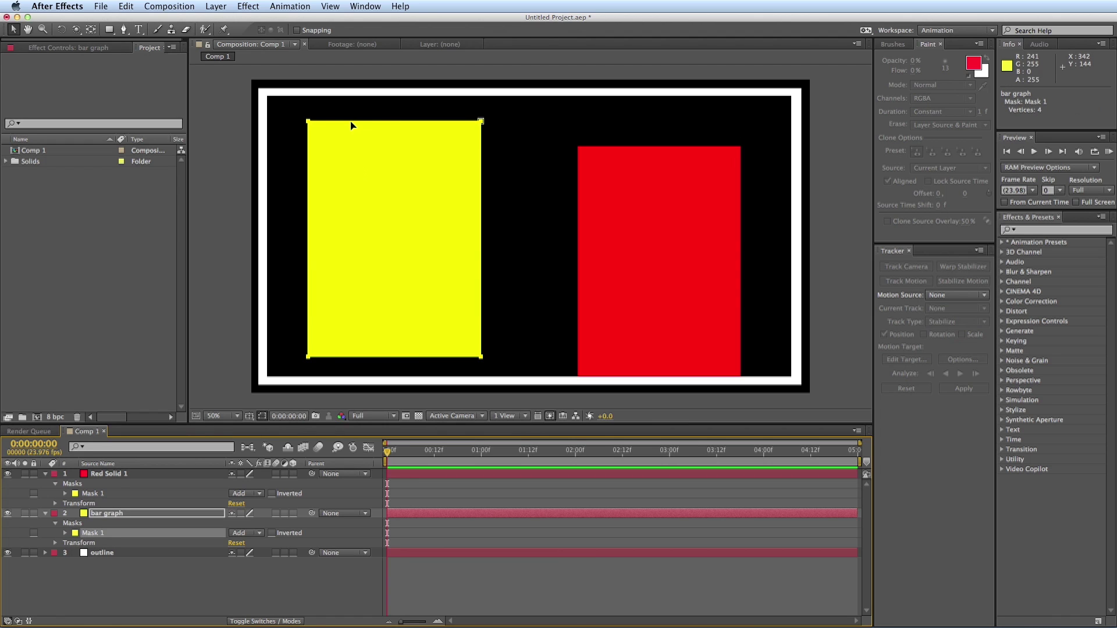
{"action": "left_click_drag", "start_coordinate": [352, 124], "coordinate": [366, 146]}
{"action": "left_click", "coordinate": [457, 471]}
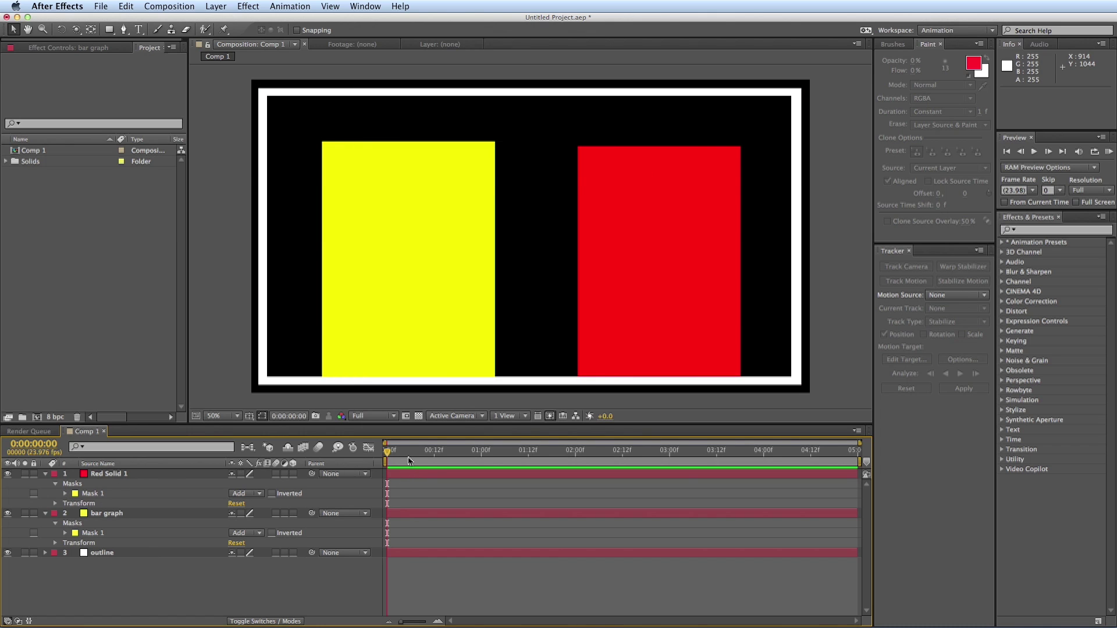
- Keyframe the red bar's Mask Path so it grows from a thin strip to full height
{"action": "left_click", "coordinate": [110, 474]}
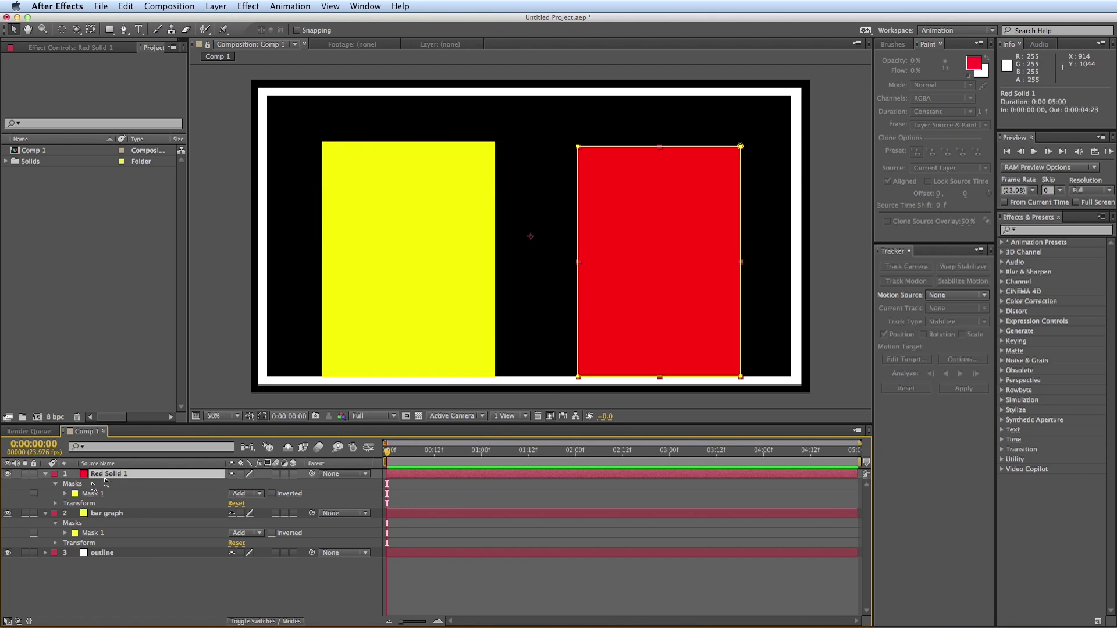
{"action": "left_click", "coordinate": [65, 494]}
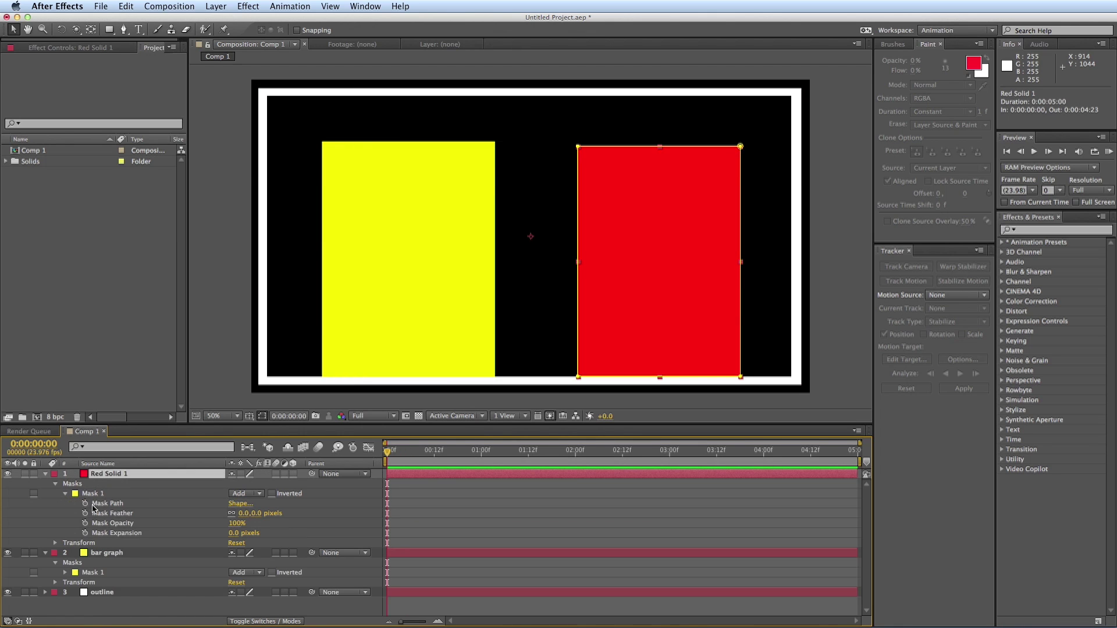
{"action": "left_click", "coordinate": [85, 504]}
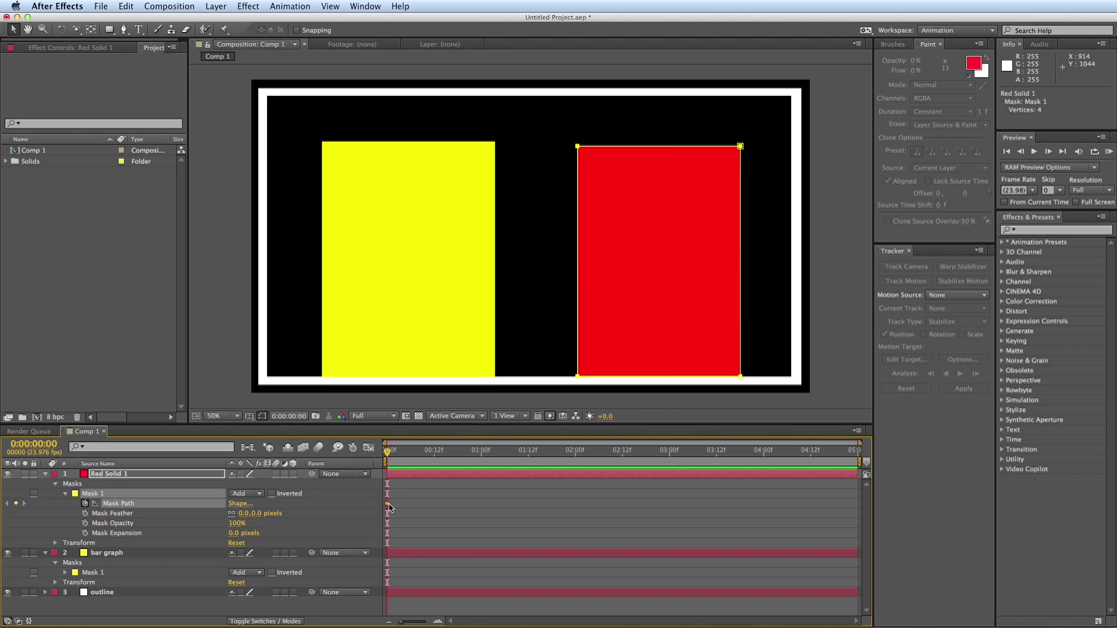
{"action": "left_click_drag", "start_coordinate": [387, 504], "coordinate": [859, 509]}
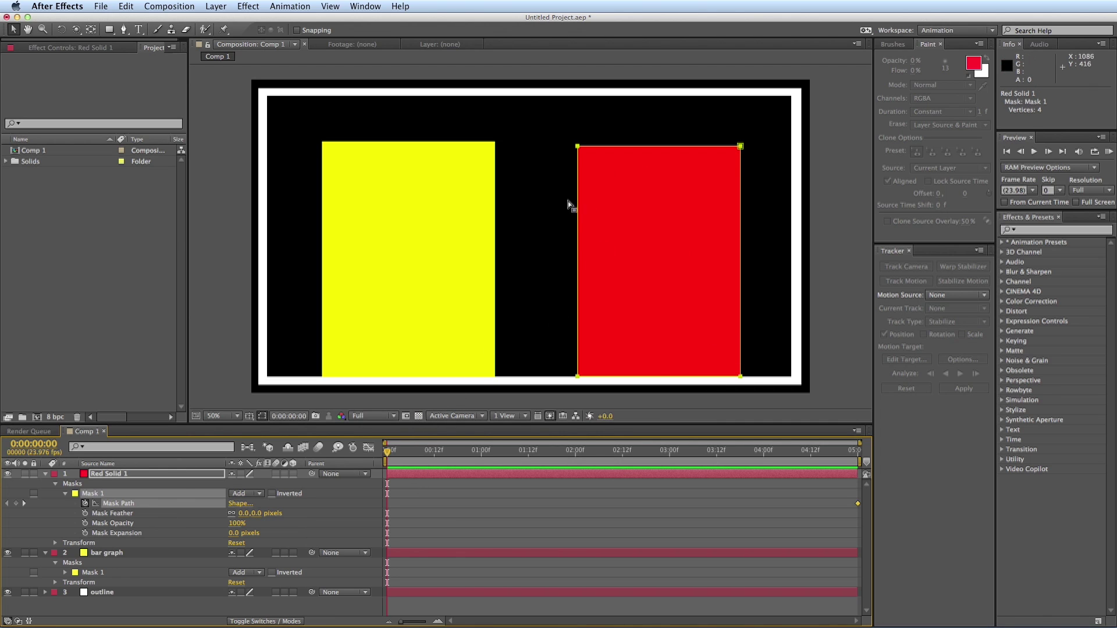
{"action": "left_click", "coordinate": [602, 162]}
{"action": "left_click_drag", "start_coordinate": [625, 147], "coordinate": [632, 362]}
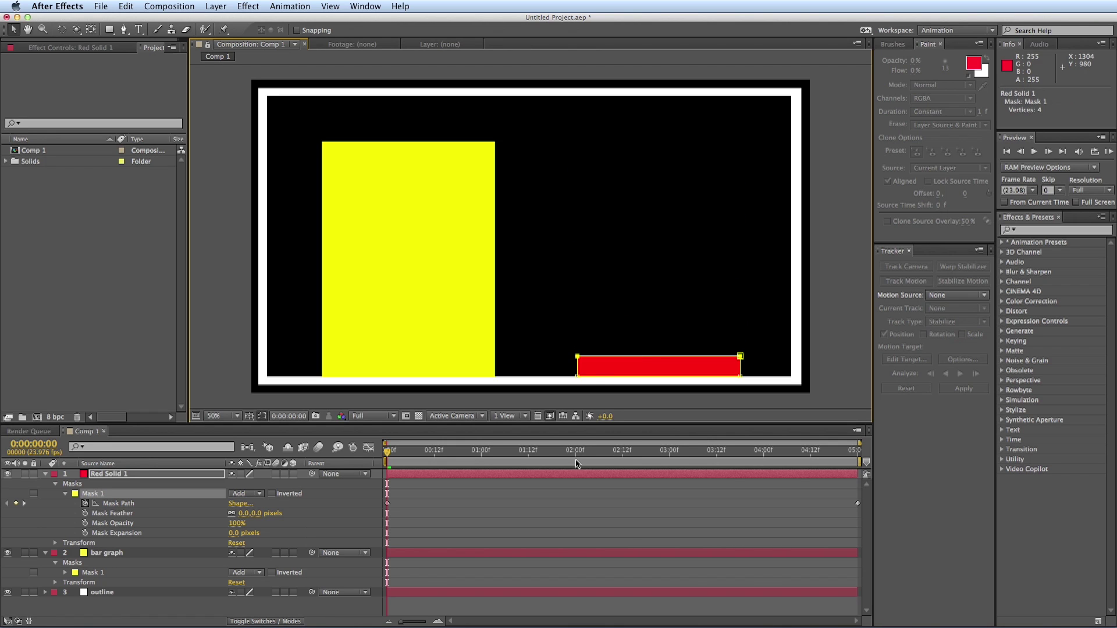
{"action": "left_click_drag", "start_coordinate": [395, 452], "coordinate": [343, 457]}
- Keyframe the yellow bar's Mask Path to shrink to a strip at the last frame
{"action": "left_click", "coordinate": [137, 554]}
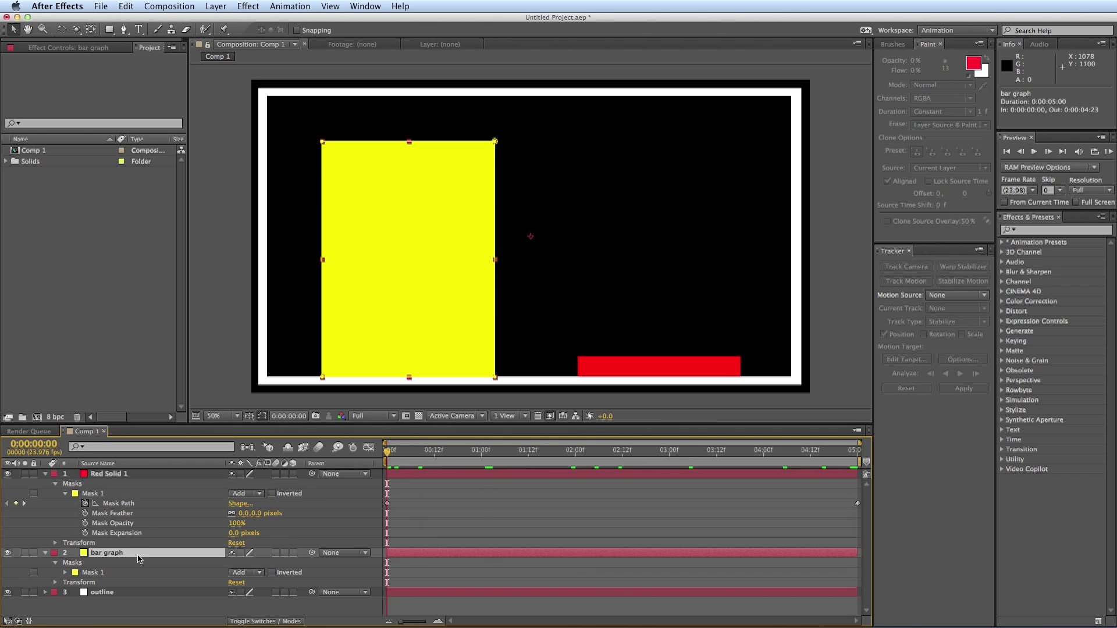
{"action": "left_click", "coordinate": [65, 573]}
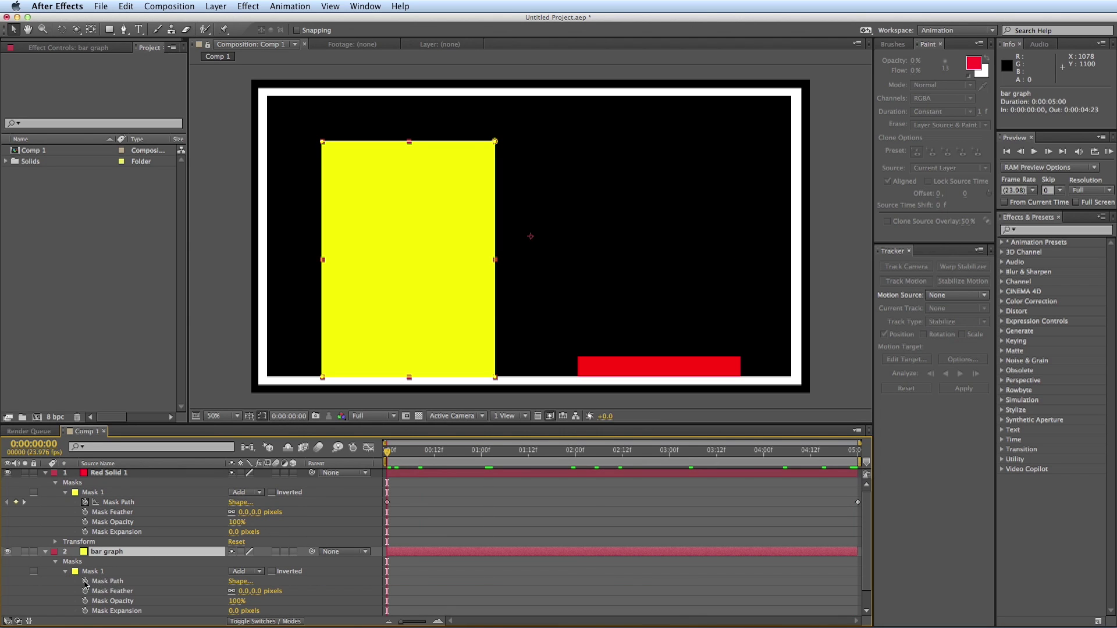
{"action": "left_click", "coordinate": [85, 582]}
{"action": "left_click_drag", "start_coordinate": [432, 449], "coordinate": [867, 474]}
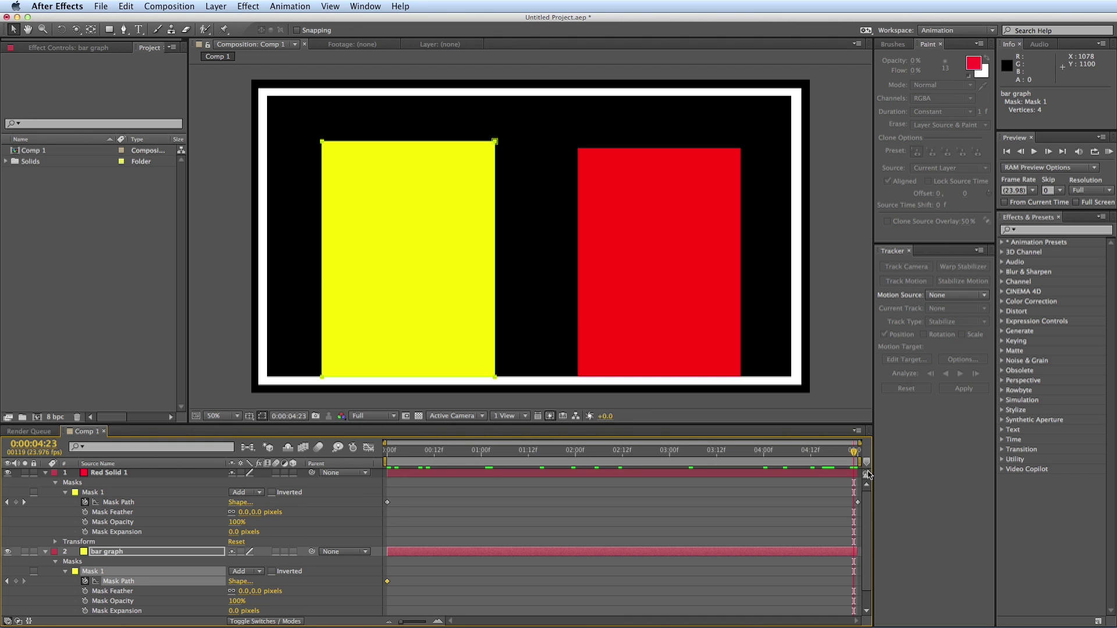
{"action": "left_click", "coordinate": [295, 268]}
{"action": "left_click", "coordinate": [366, 145]}
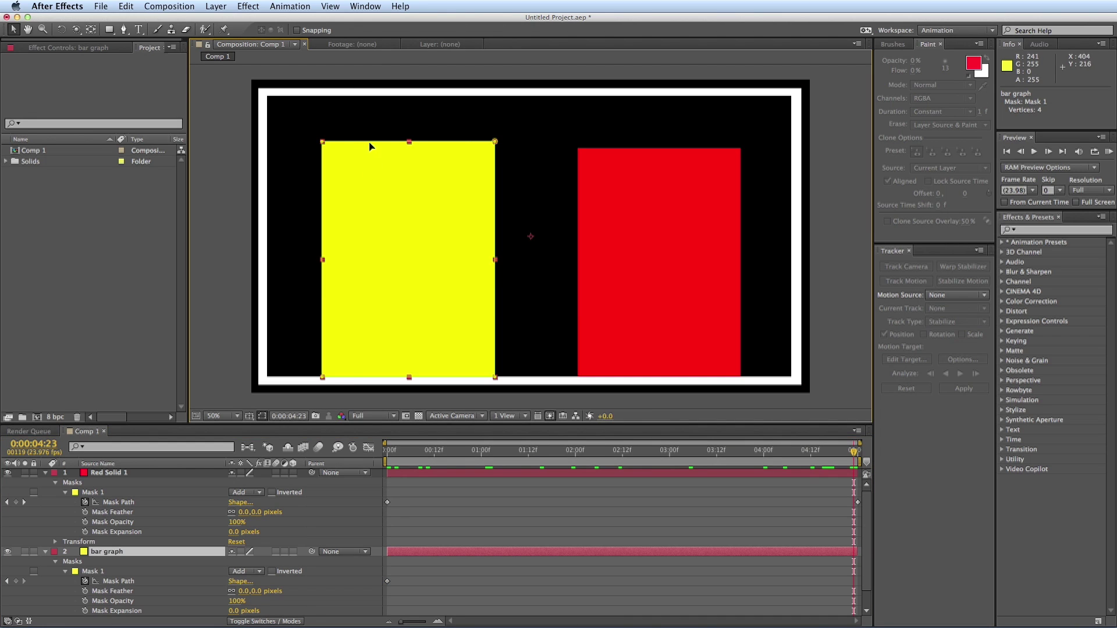
{"action": "left_click_drag", "start_coordinate": [371, 146], "coordinate": [378, 356]}
{"action": "left_click_drag", "start_coordinate": [431, 459], "coordinate": [329, 443]}
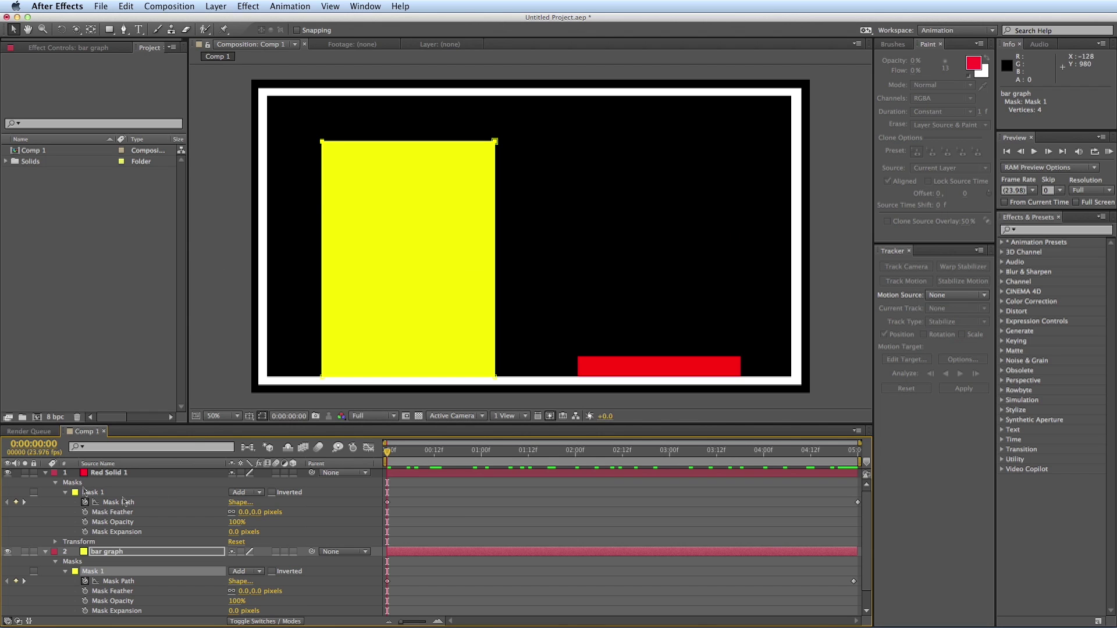
{"action": "left_click", "coordinate": [46, 473]}
{"action": "left_click", "coordinate": [45, 484]}
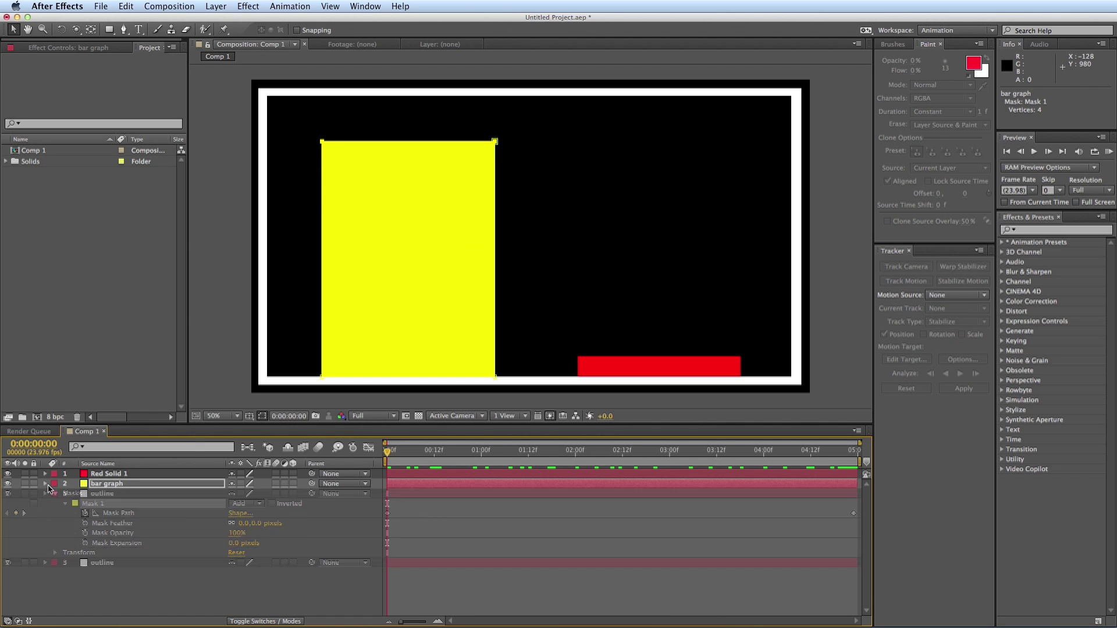
{"action": "left_click", "coordinate": [138, 30]}
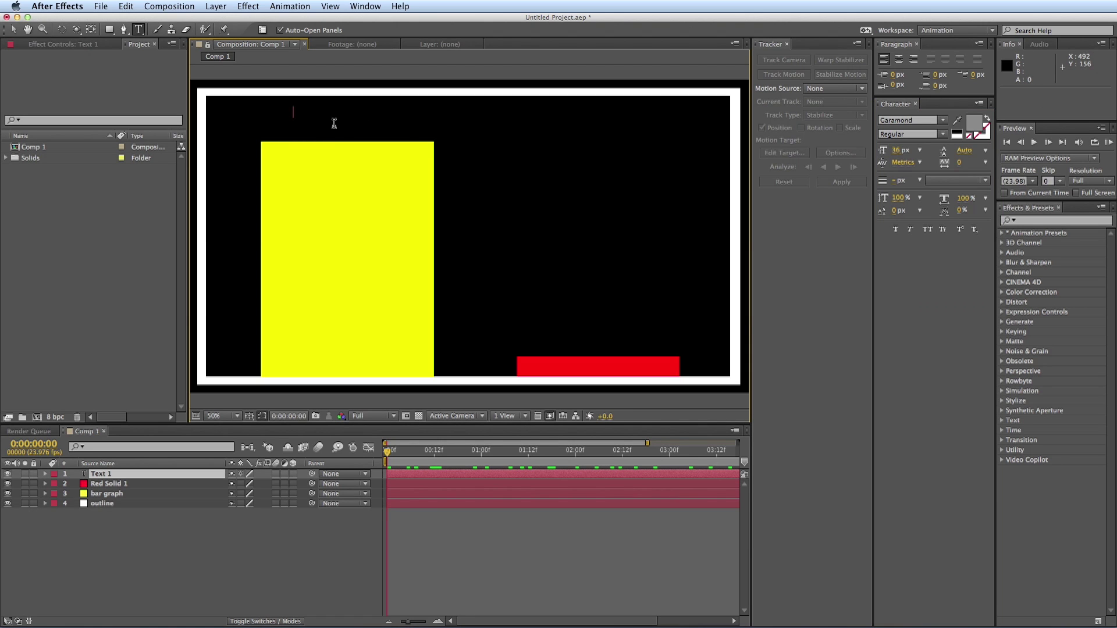
- Type the Lameness label above the yellow bar, enlarge it, and set font to Helvetica Neue
{"action": "type", "text": "Lameness"}
{"action": "left_click", "coordinate": [13, 29]}
{"action": "left_click_drag", "start_coordinate": [334, 109], "coordinate": [388, 124]}
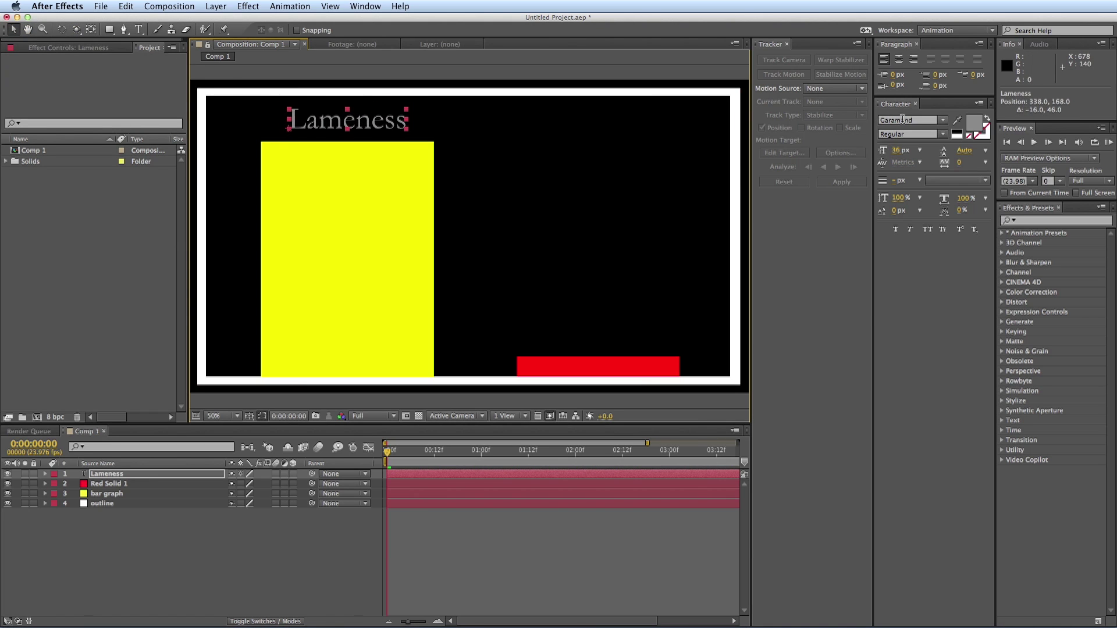
{"action": "left_click", "coordinate": [931, 120]}
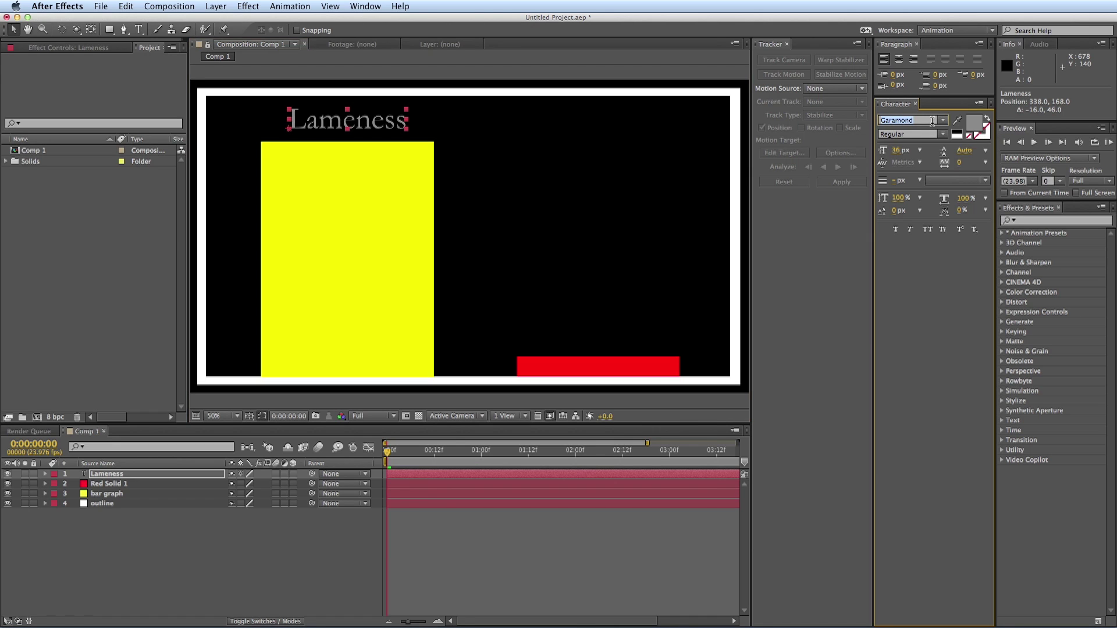
{"action": "type", "text": "Helvetica Neue"}
{"action": "left_click", "coordinate": [942, 134]}
{"action": "left_click", "coordinate": [908, 182]}
- Add 'Awesomness' to the text, spaced to sit above the red bar, and preview
{"action": "left_click", "coordinate": [357, 125]}
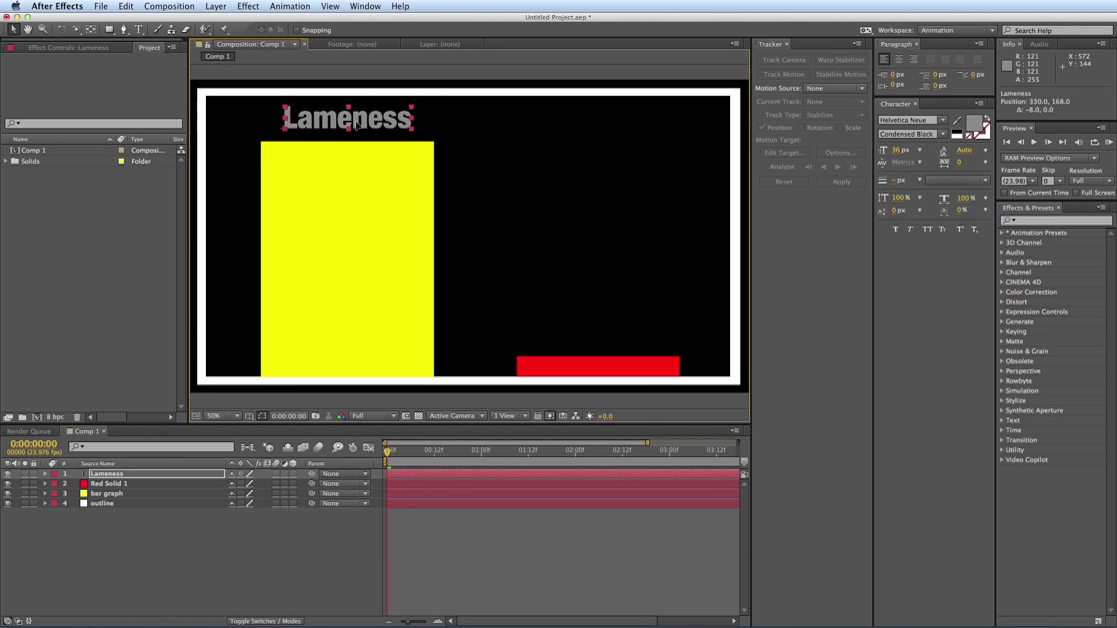
{"action": "key", "text": "super+t"}
{"action": "left_click", "coordinate": [410, 118]}
{"action": "type", "text": "A"}
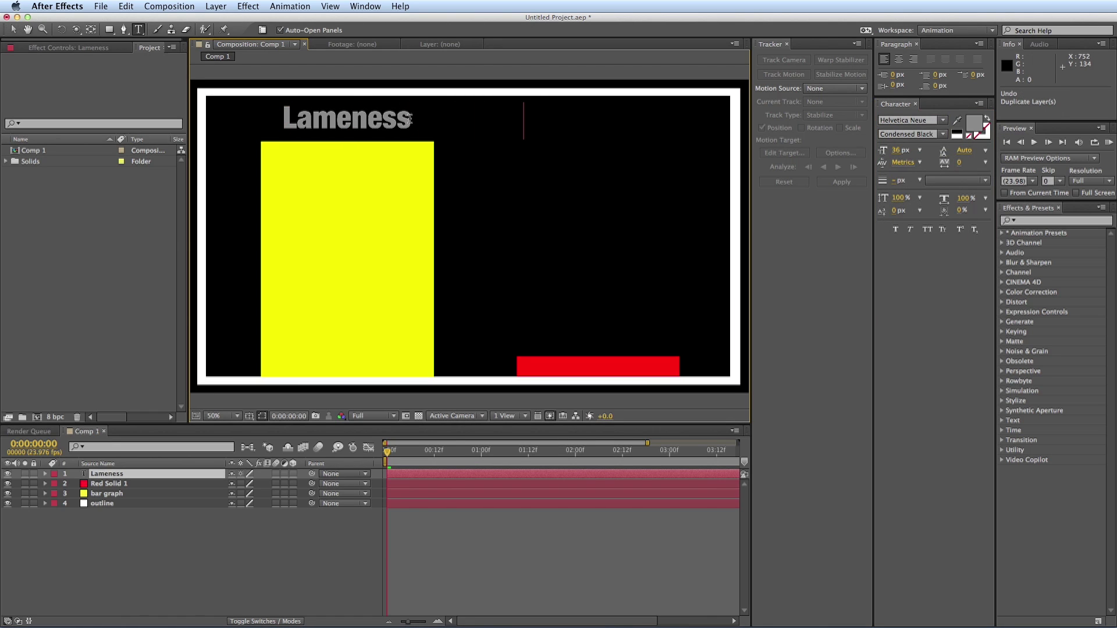
{"action": "type", "text": "wesomness"}
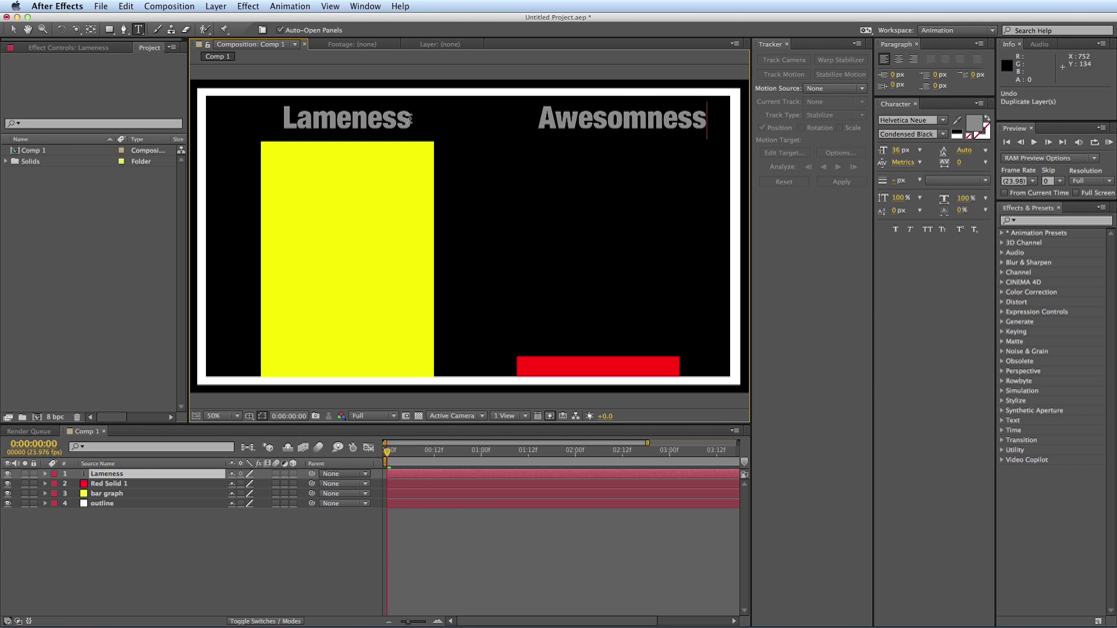
{"action": "key", "text": "Left"}
{"action": "key", "text": "BackSpace"}
{"action": "key", "text": "BackSpace"}
{"action": "key", "text": "BackSpace"}
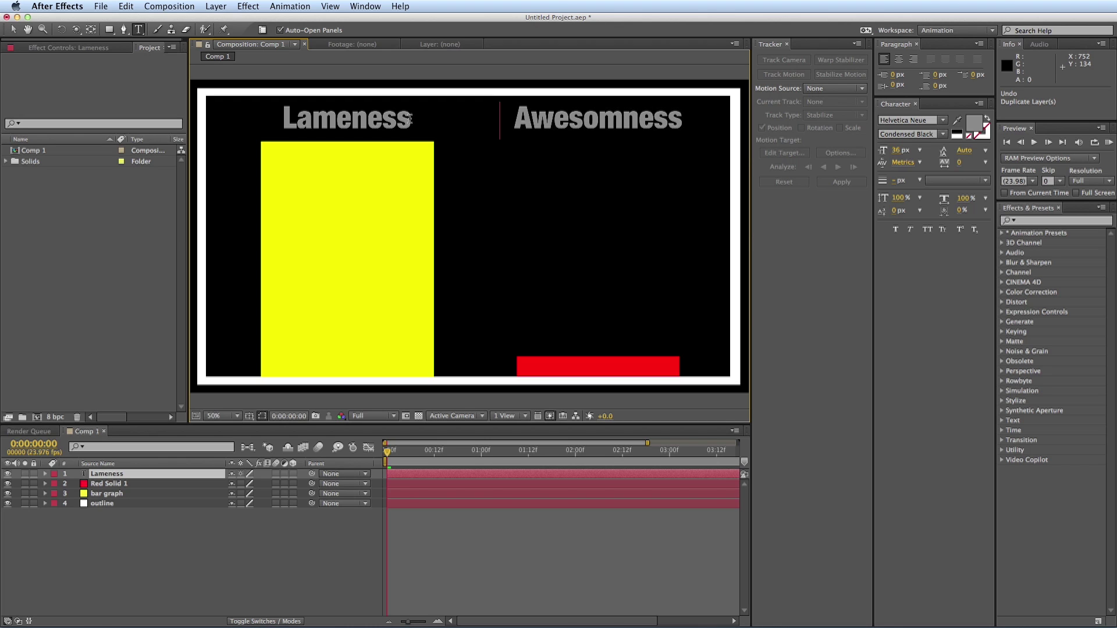
{"action": "mouse_move", "coordinate": [389, 451]}
{"action": "left_mouse_down"}
{"action": "mouse_move", "coordinate": [783, 449]}
{"action": "mouse_move", "coordinate": [385, 452]}
{"action": "left_mouse_up"}
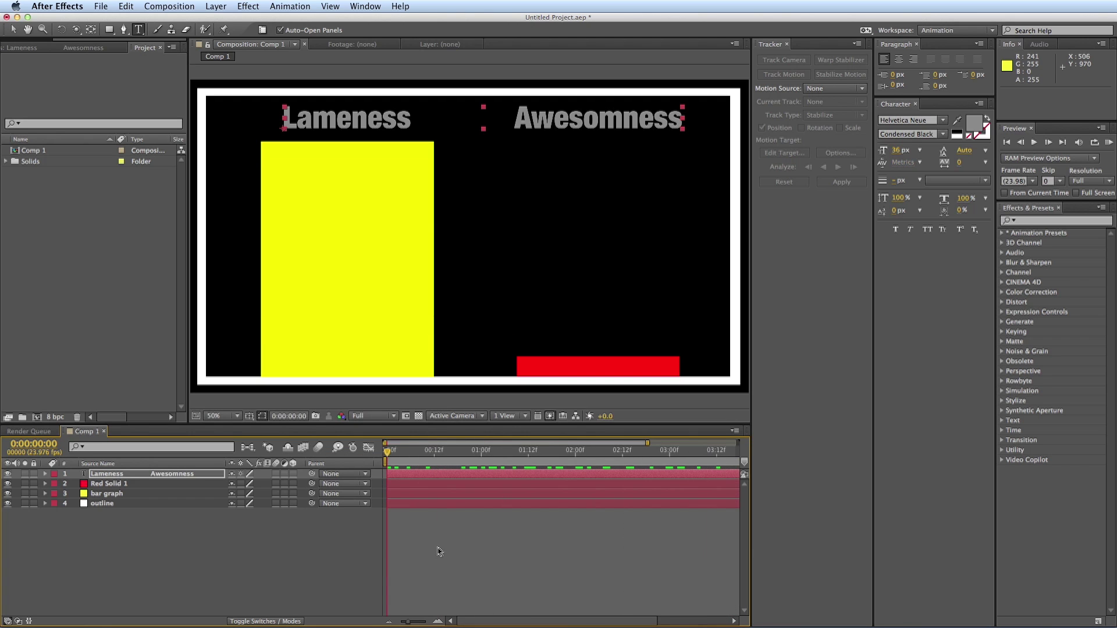
{"action": "left_click_drag", "start_coordinate": [410, 624], "coordinate": [402, 624]}
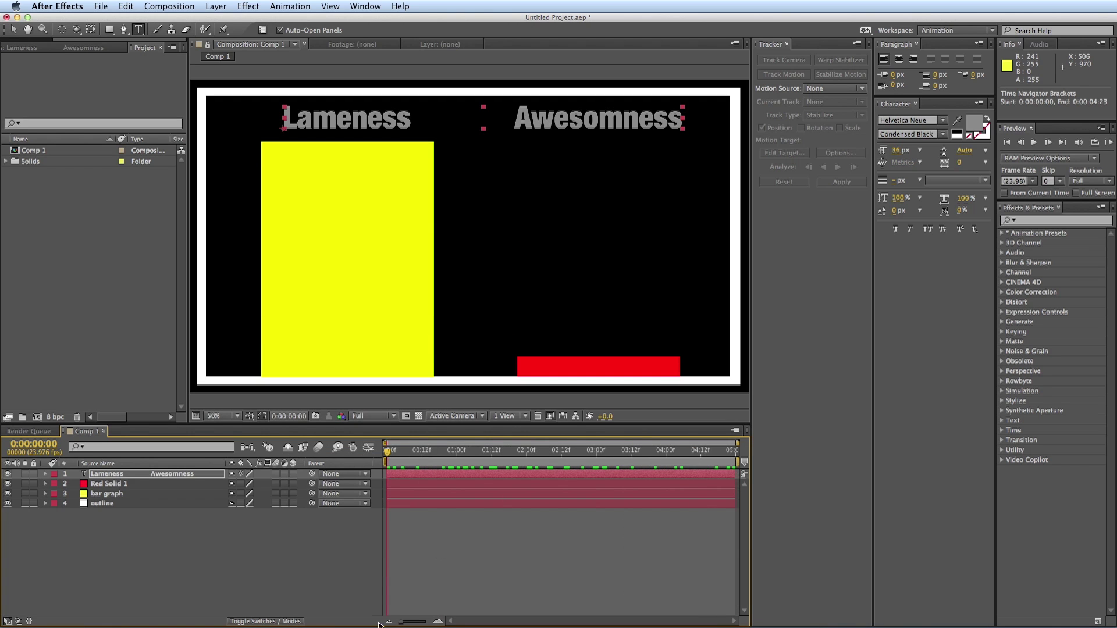
{"action": "left_click", "coordinate": [88, 402]}
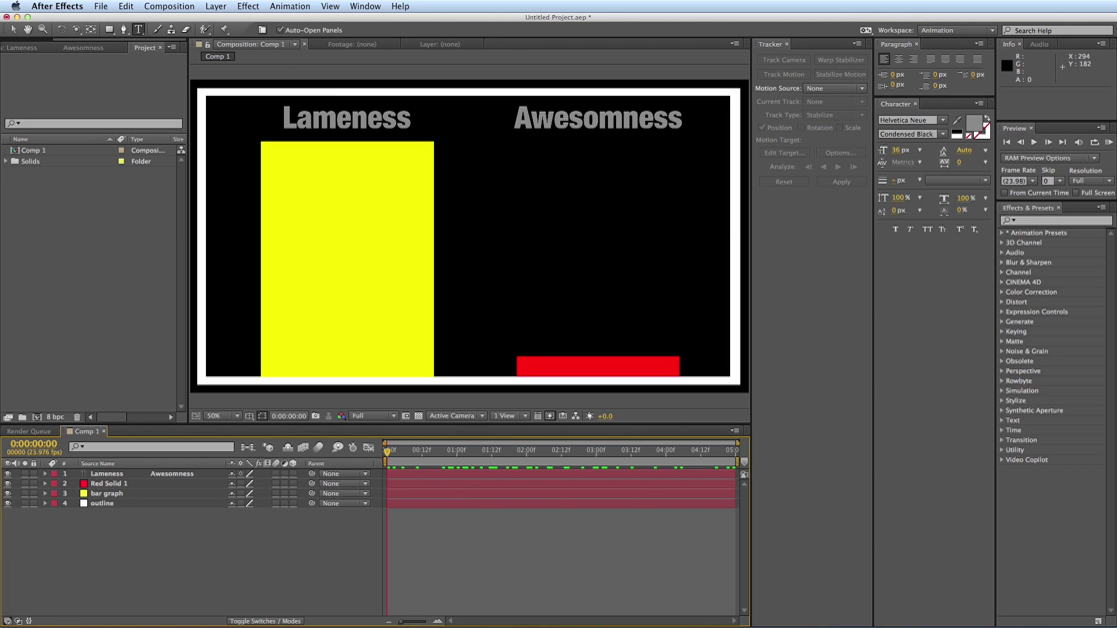
{"action": "left_click", "coordinate": [216, 6]}
- Create a new black full-frame solid for the Element layer
{"action": "mouse_move", "coordinate": [229, 24]}
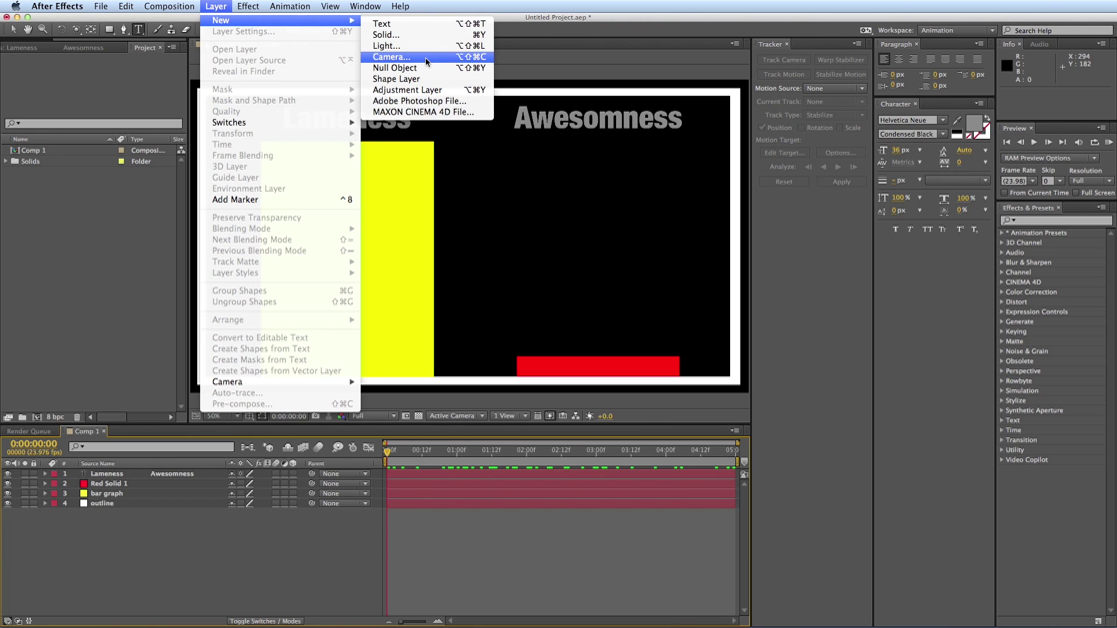
{"action": "left_click", "coordinate": [413, 35]}
{"action": "type", "text": "W"}
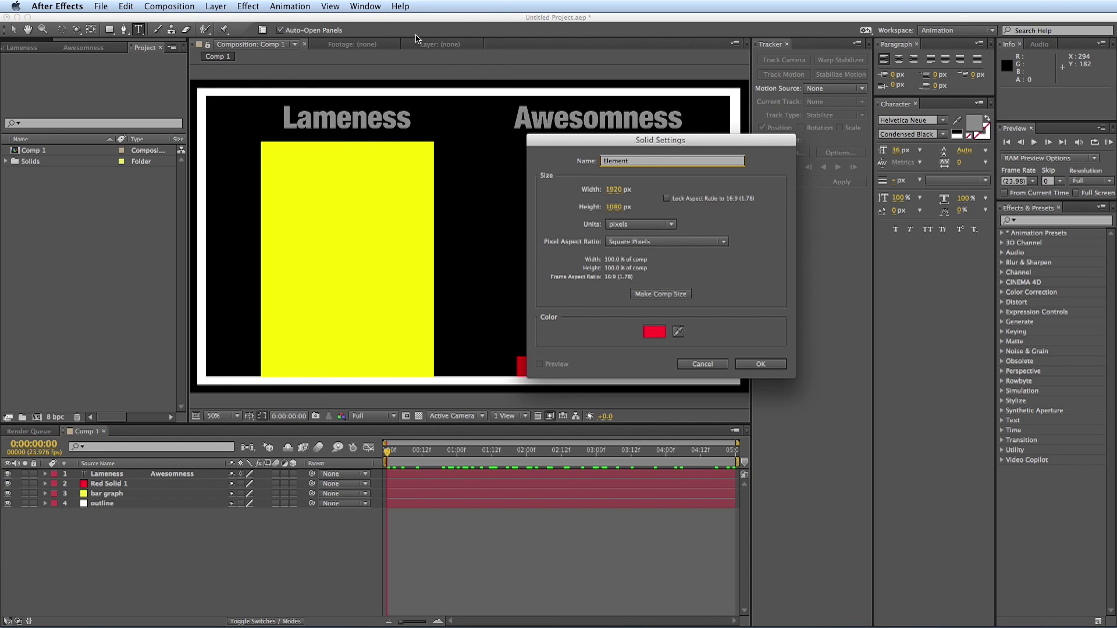
{"action": "left_click", "coordinate": [654, 331]}
{"action": "left_click_drag", "start_coordinate": [626, 323], "coordinate": [495, 385]}
{"action": "left_click", "coordinate": [758, 230]}
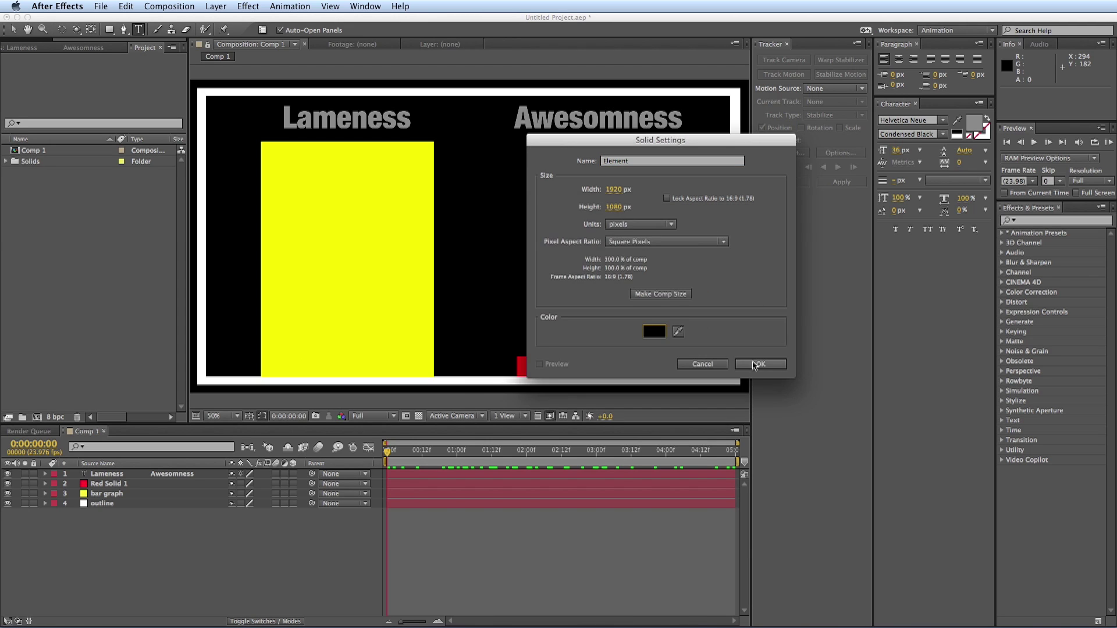
{"action": "left_click", "coordinate": [752, 365]}
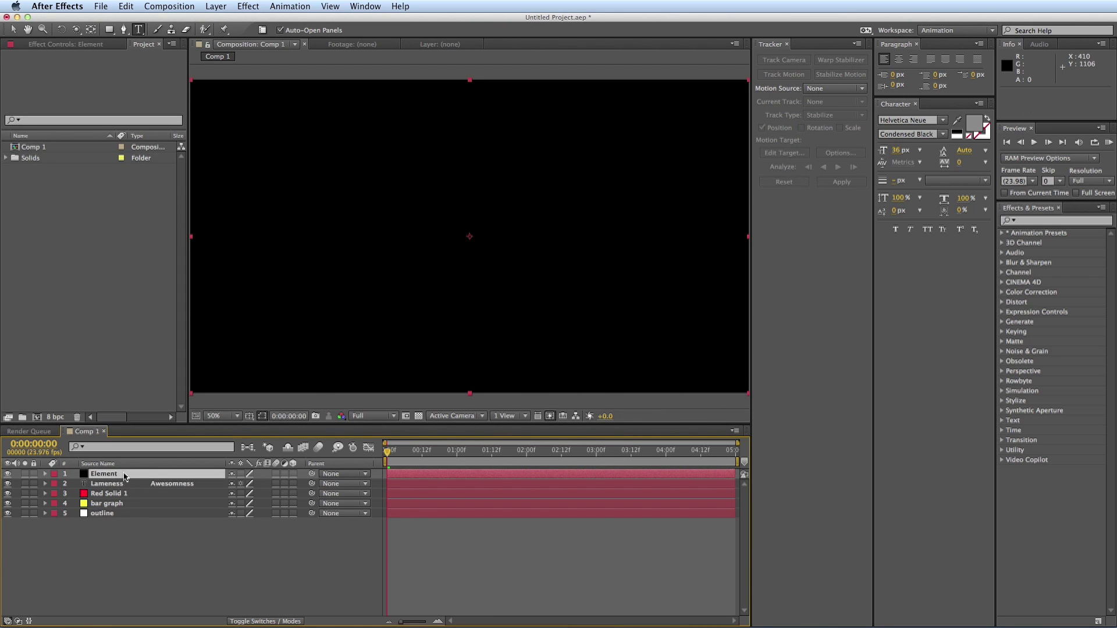
- Move the Element layer to the bottom and hide the text, bar and outline layers
{"action": "left_click_drag", "start_coordinate": [124, 474], "coordinate": [58, 519]}
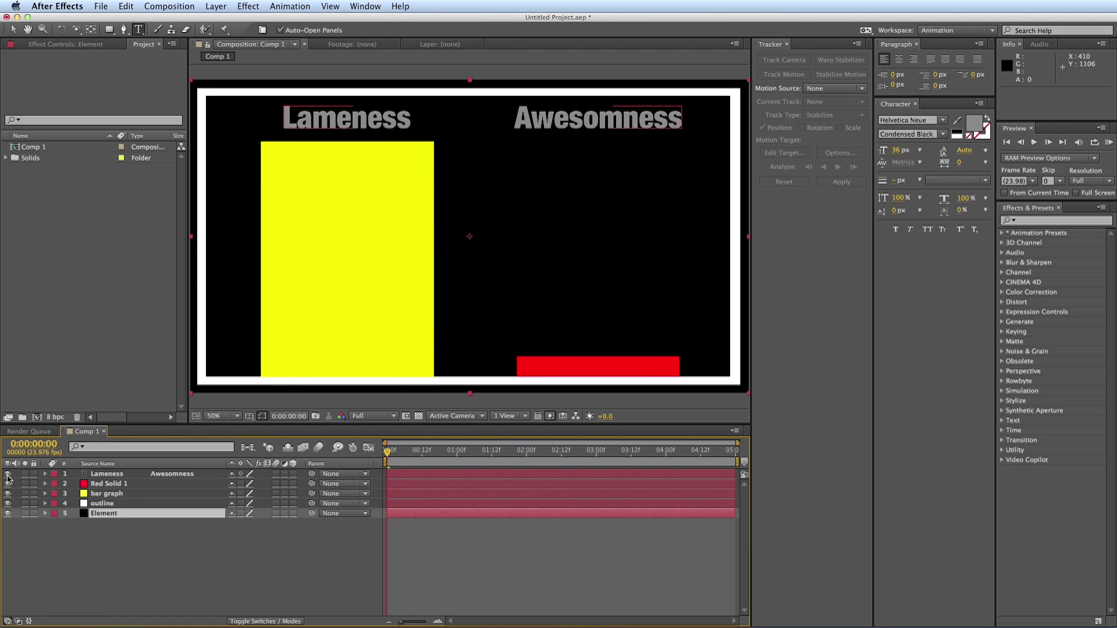
{"action": "left_click_drag", "start_coordinate": [7, 474], "coordinate": [8, 508]}
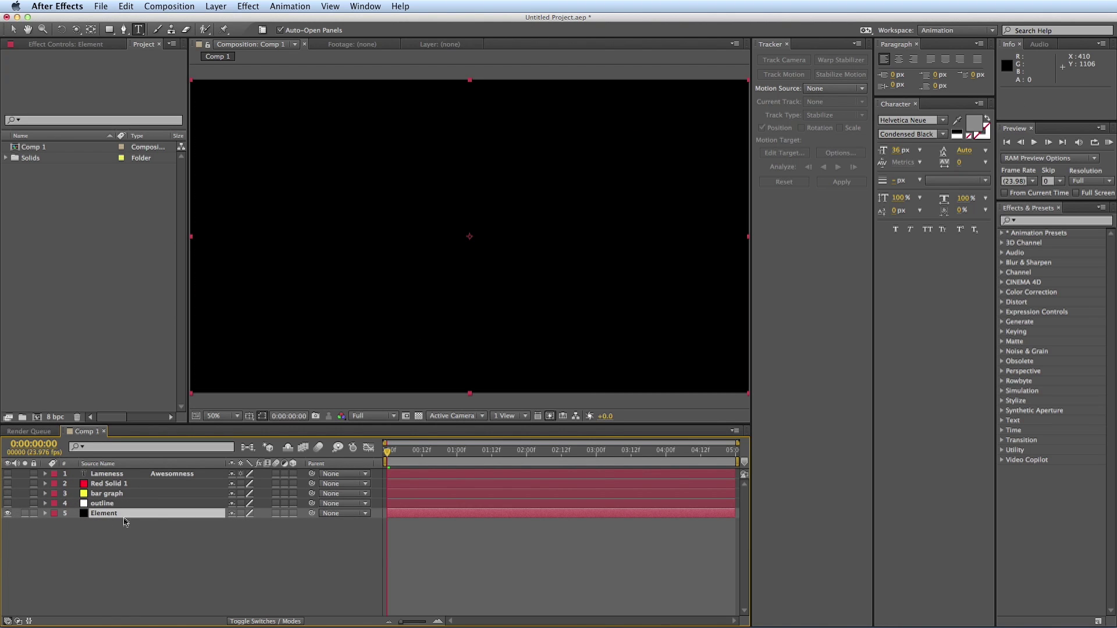
{"action": "left_click", "coordinate": [252, 8]}
- Apply the Element effect and expand Custom Layers > Custom Text and Masks
{"action": "mouse_move", "coordinate": [333, 306]}
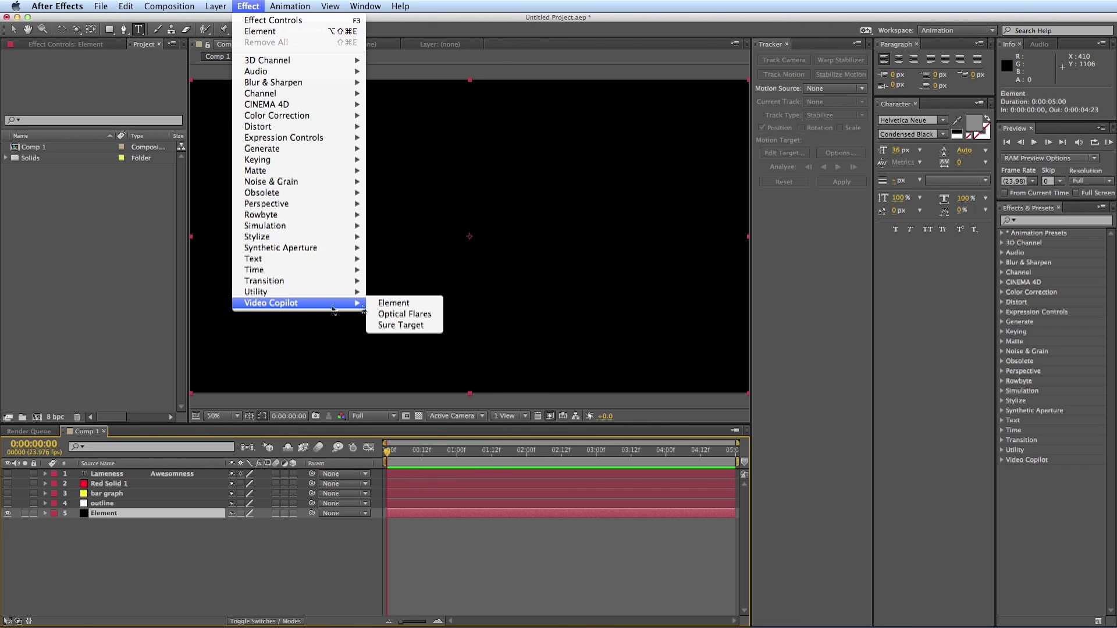
{"action": "left_click", "coordinate": [407, 304]}
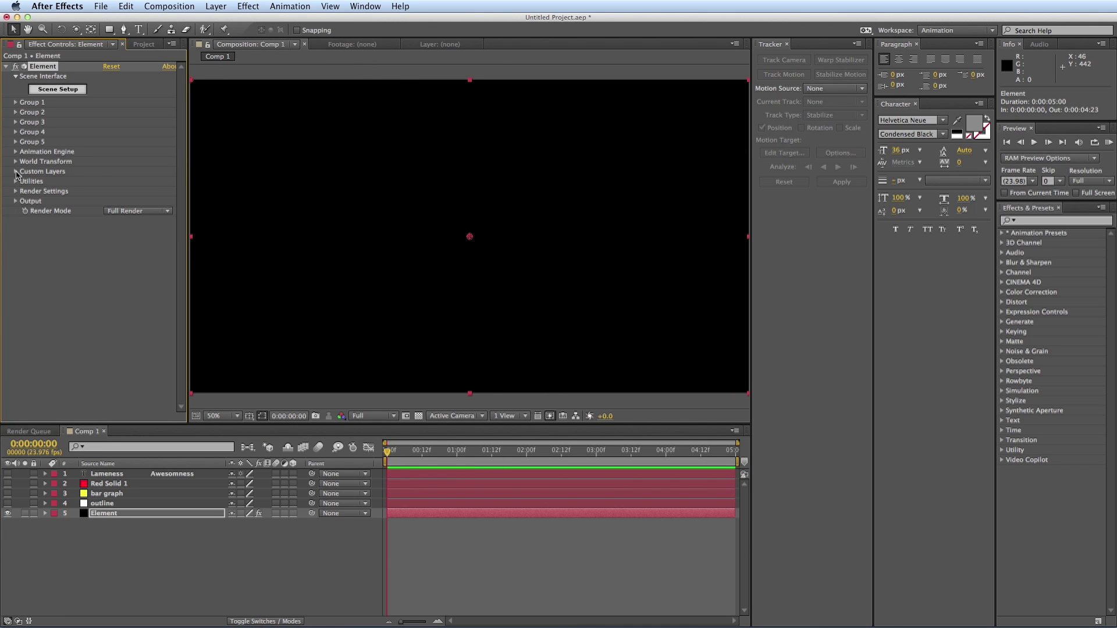
{"action": "left_click", "coordinate": [16, 172]}
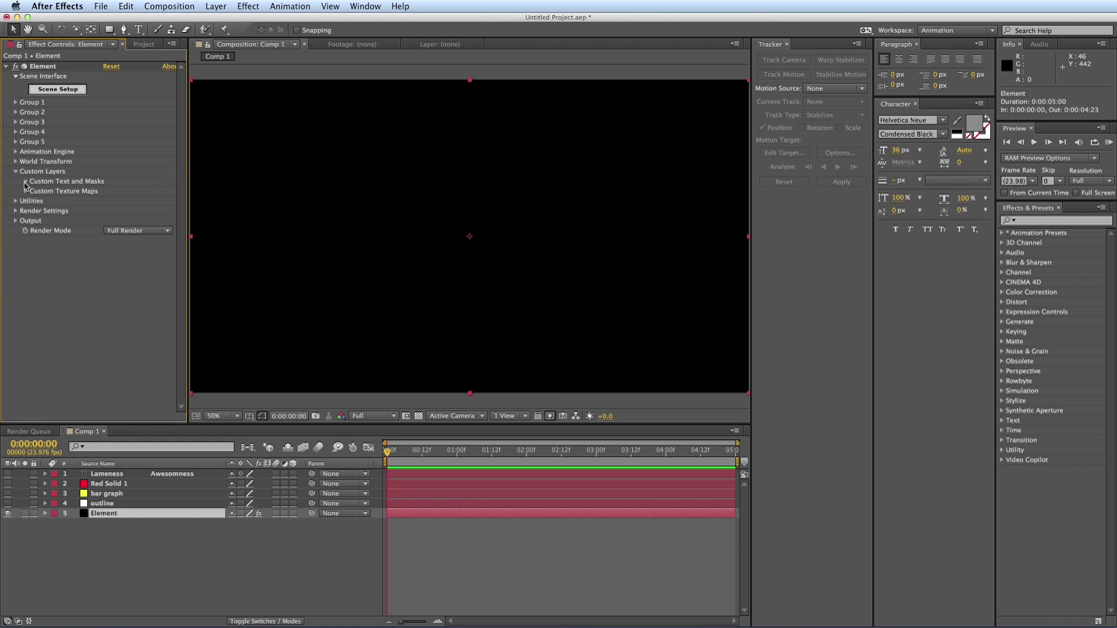
{"action": "left_click", "coordinate": [25, 182]}
- Set Path Layers 1–4 to outline, bar graph, Red Solid 1 and Lameness
{"action": "left_click", "coordinate": [127, 192]}
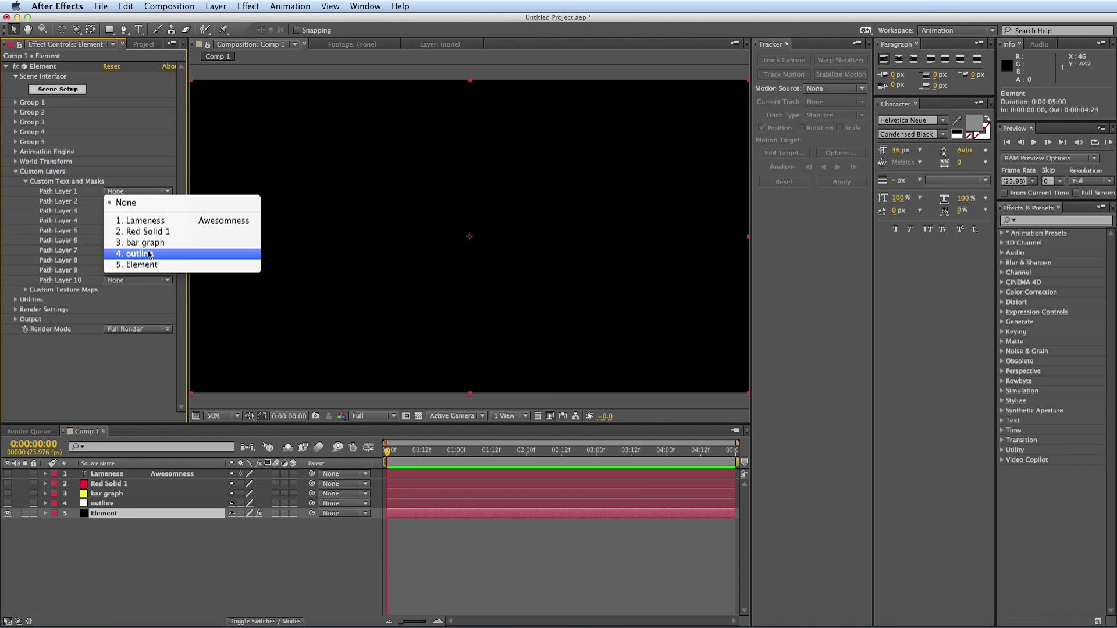
{"action": "key", "text": "Escape"}
{"action": "left_click", "coordinate": [128, 202]}
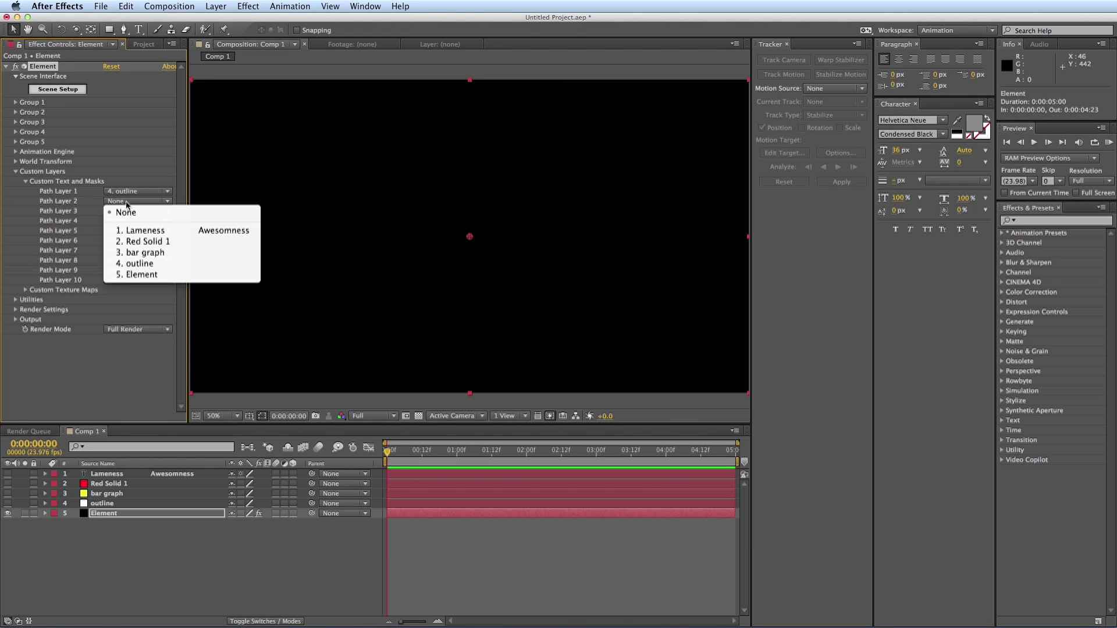
{"action": "left_click", "coordinate": [153, 254]}
{"action": "left_click", "coordinate": [140, 215]}
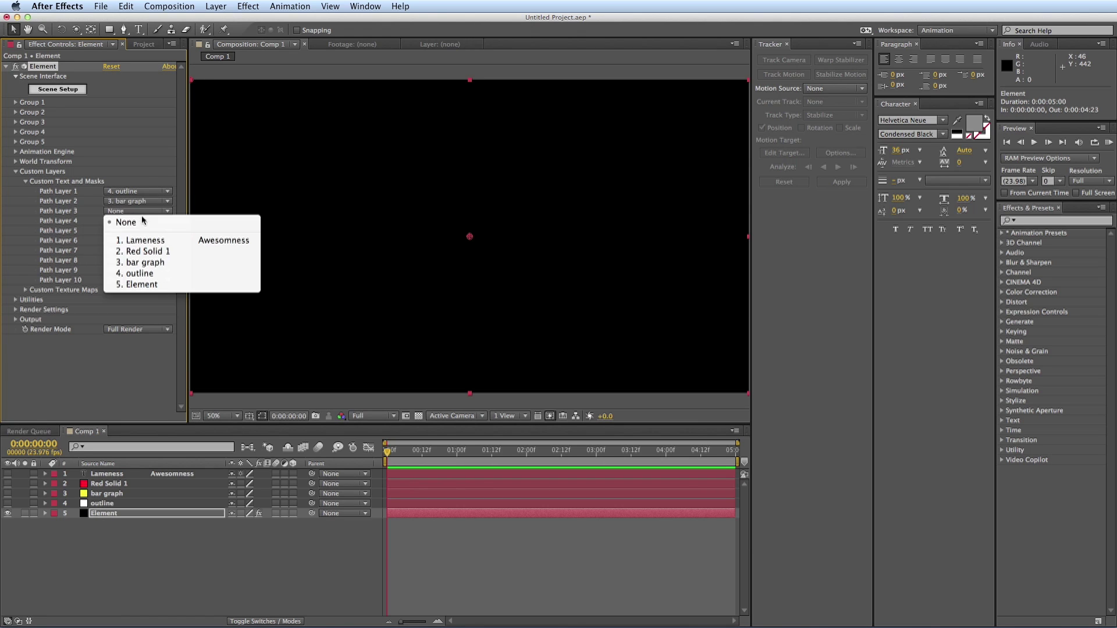
{"action": "left_click", "coordinate": [144, 251]}
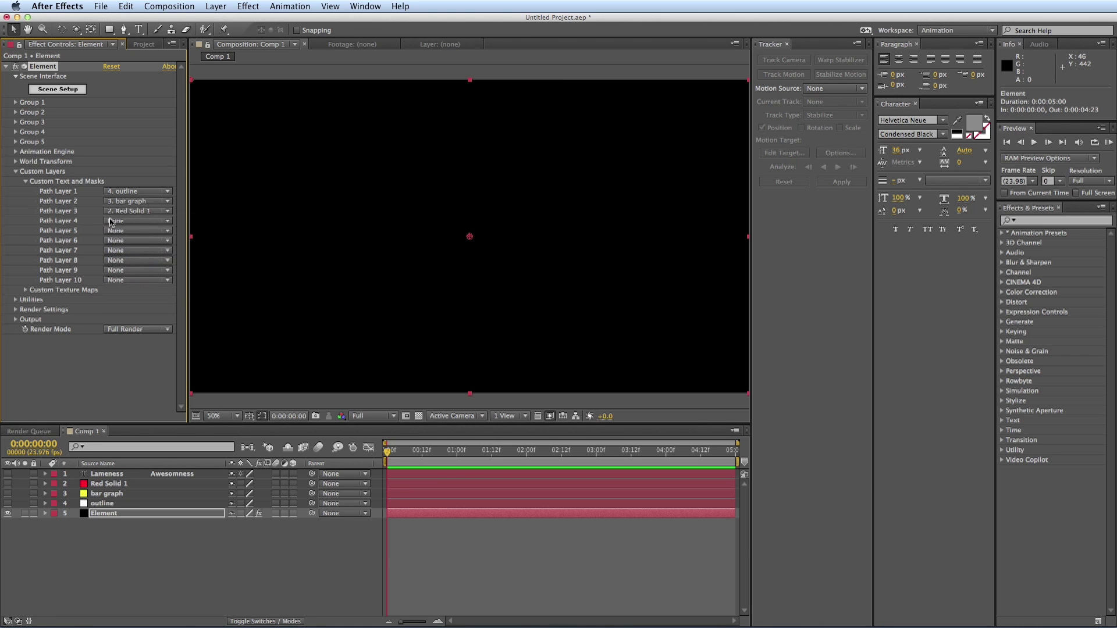
{"action": "left_click", "coordinate": [136, 223]}
{"action": "left_click", "coordinate": [146, 253]}
{"action": "left_click", "coordinate": [66, 91]}
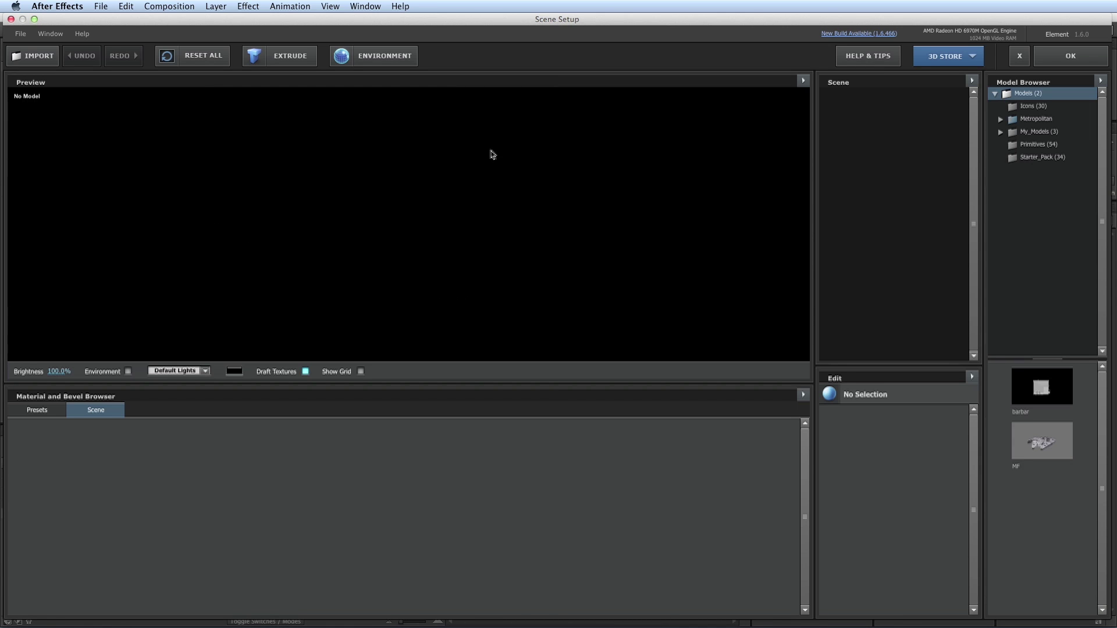
- Add more extruded models so the scene holds four custom-path extrusions
{"action": "left_click", "coordinate": [284, 64]}
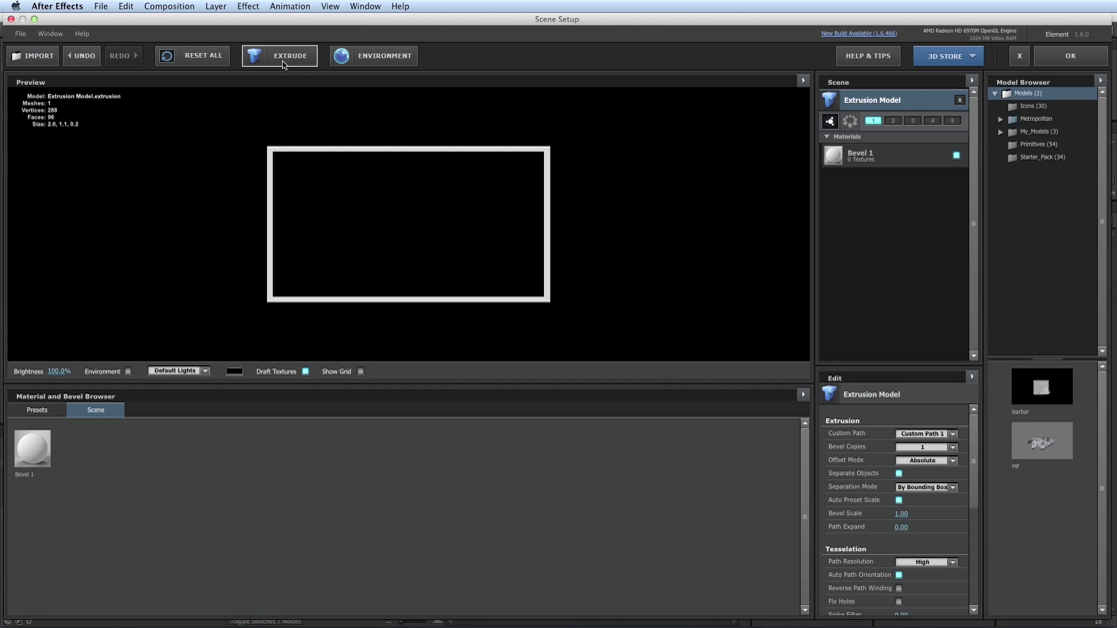
{"action": "left_click", "coordinate": [283, 64]}
{"action": "left_click", "coordinate": [284, 64]}
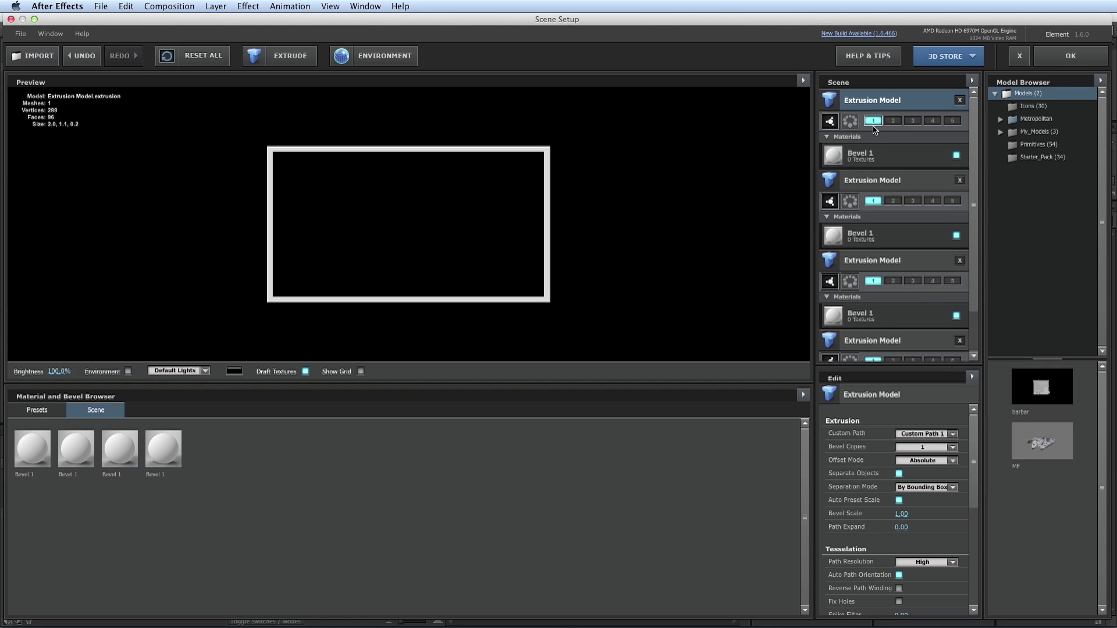
- Assign models 2–4 to Custom Paths 2–4 and Groups 2–4
{"action": "left_click", "coordinate": [879, 201]}
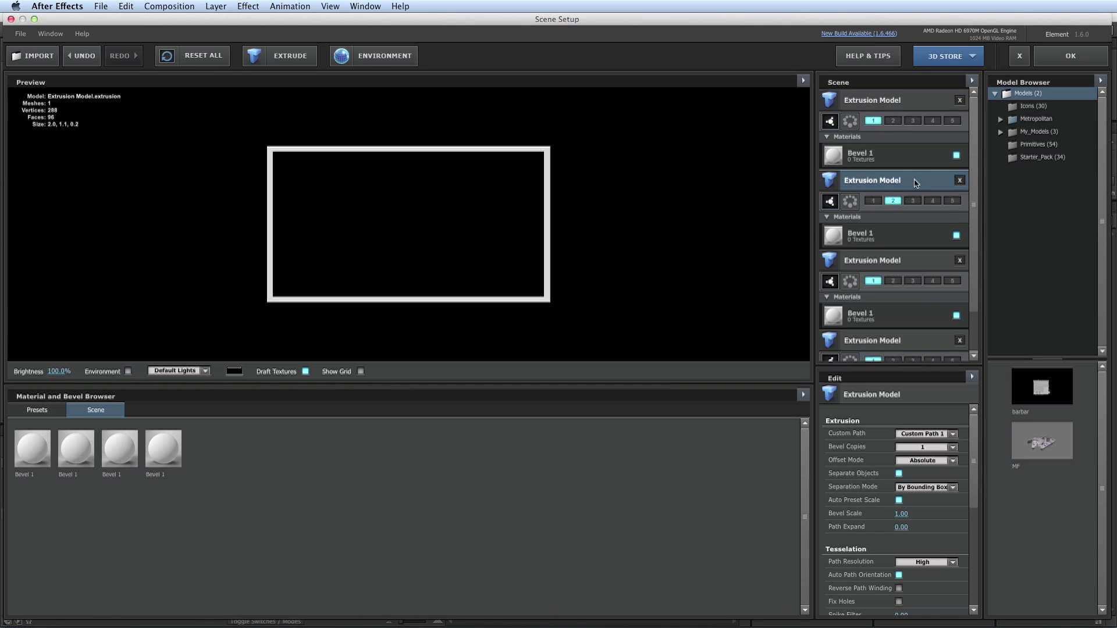
{"action": "left_click", "coordinate": [931, 434]}
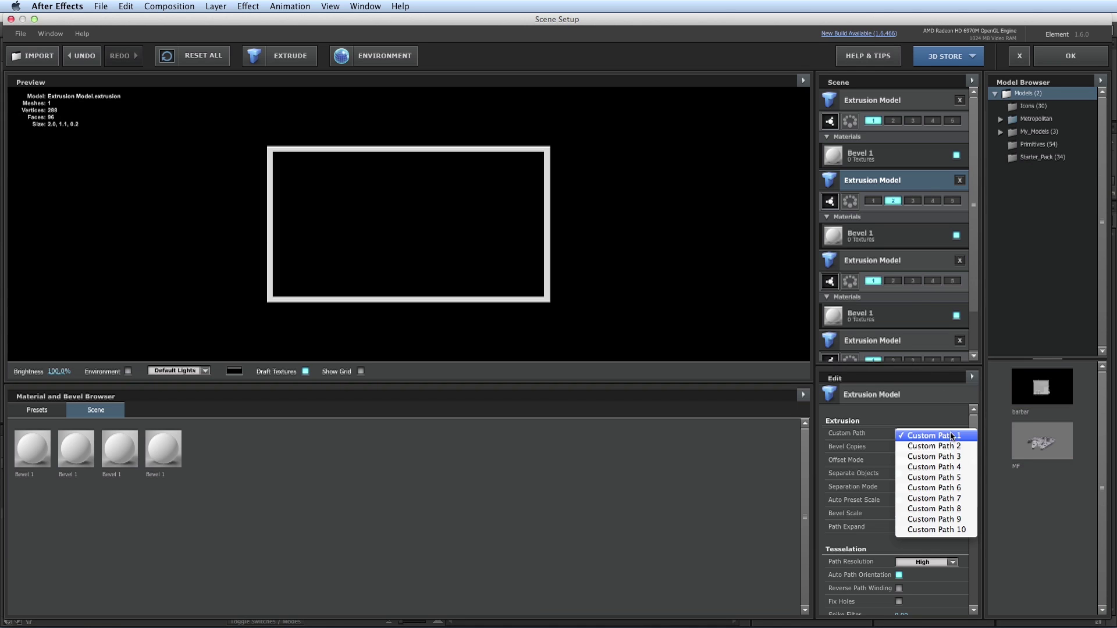
{"action": "left_click", "coordinate": [919, 443]}
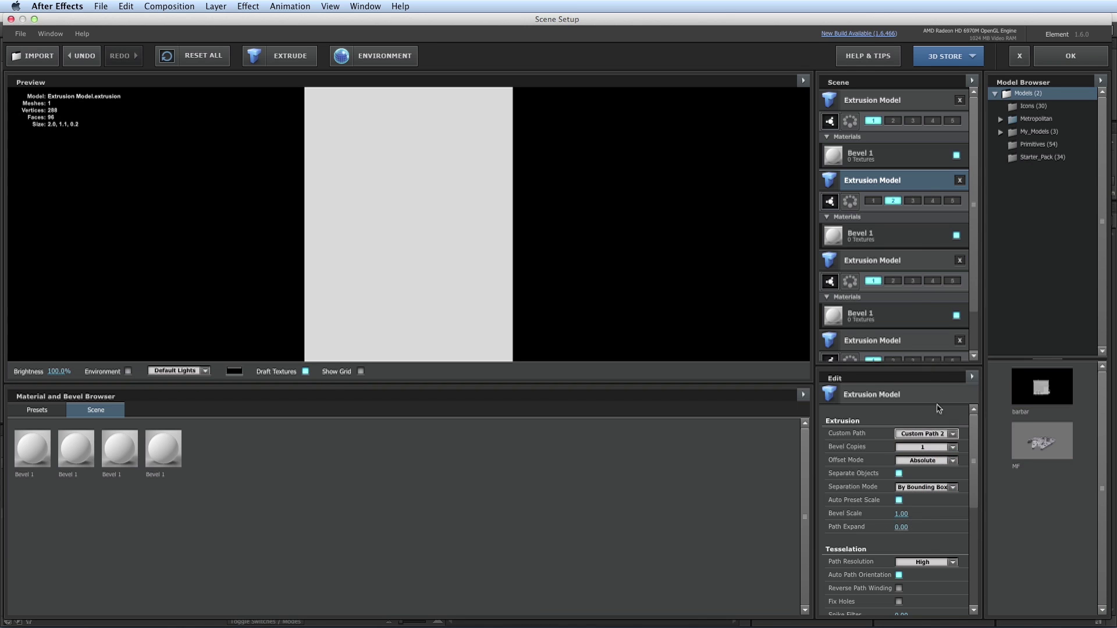
{"action": "left_click", "coordinate": [902, 261]}
{"action": "left_click", "coordinate": [952, 434]}
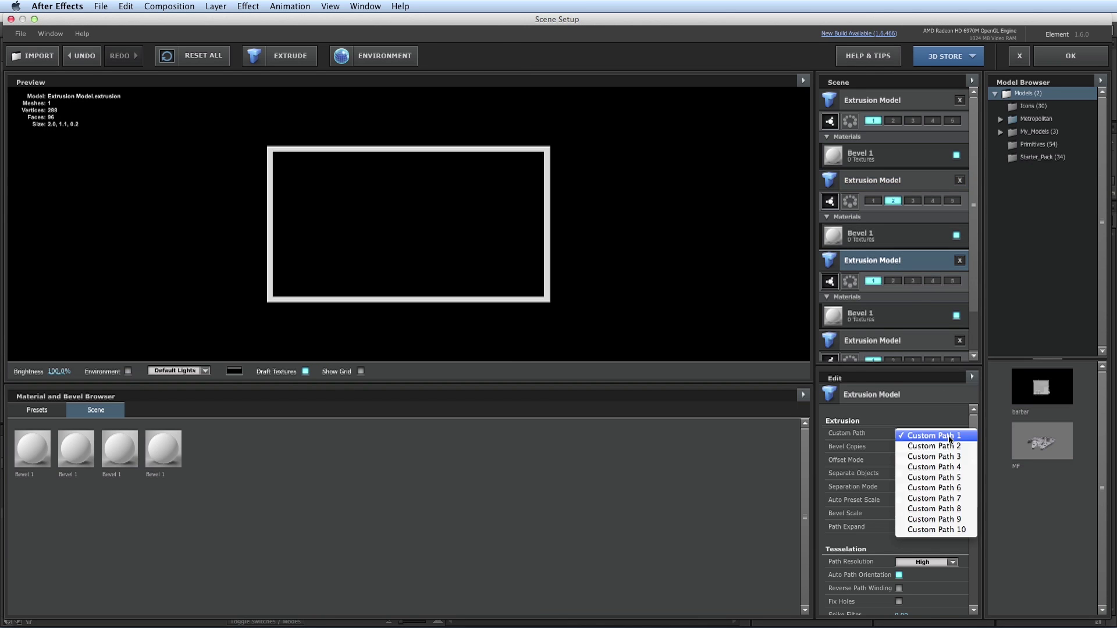
{"action": "left_click", "coordinate": [950, 460]}
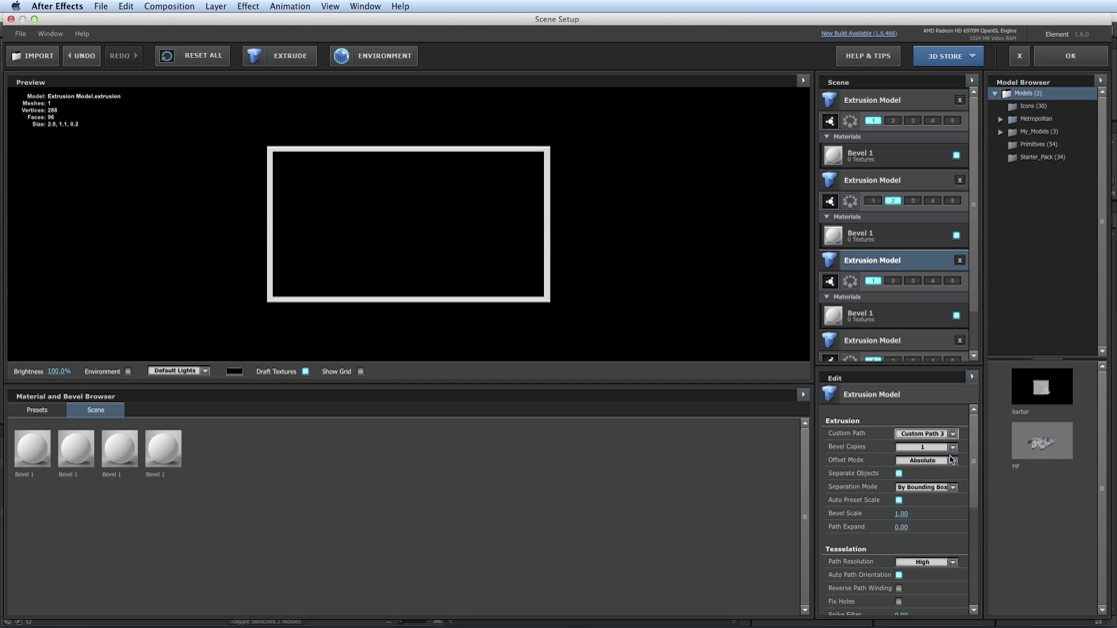
{"action": "left_click", "coordinate": [913, 281]}
{"action": "left_click", "coordinate": [914, 337]}
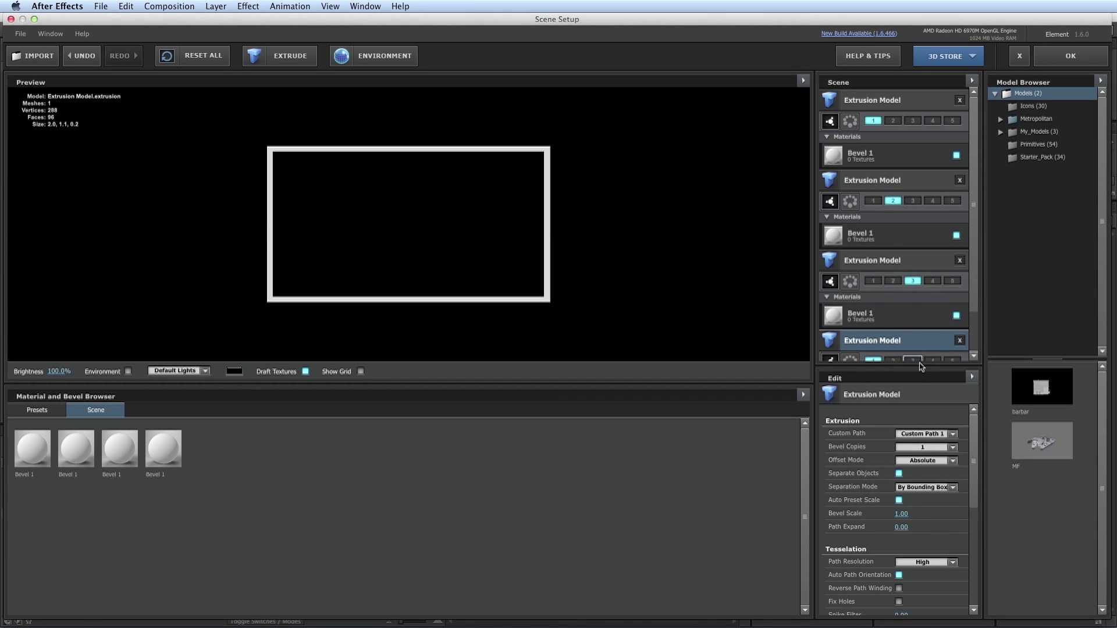
{"action": "left_click", "coordinate": [951, 434]}
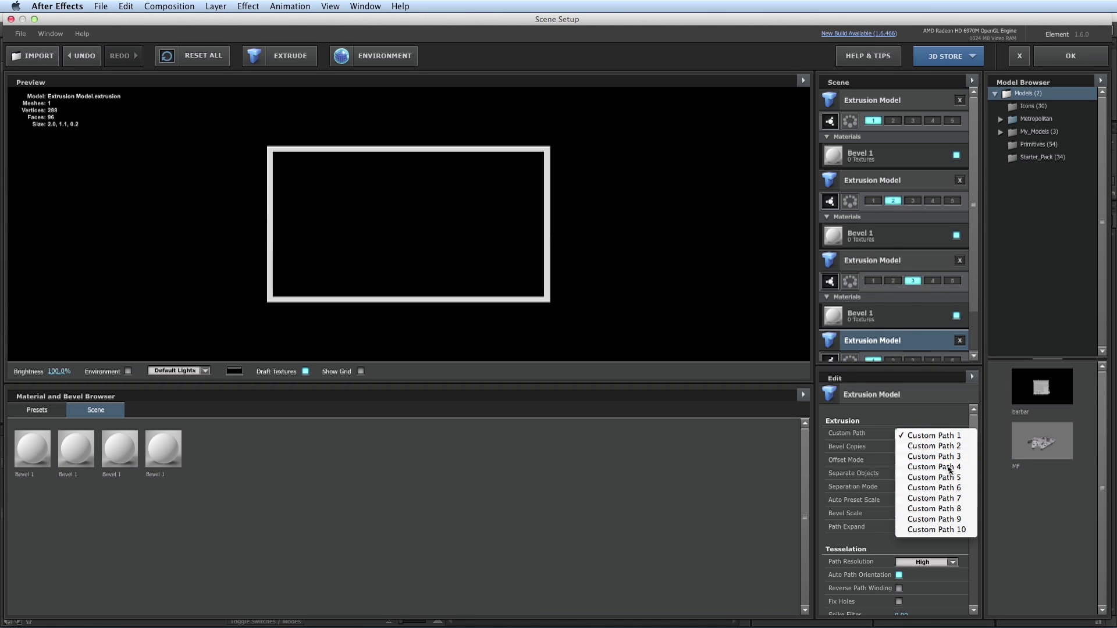
{"action": "left_click", "coordinate": [949, 468]}
{"action": "left_click", "coordinate": [933, 359]}
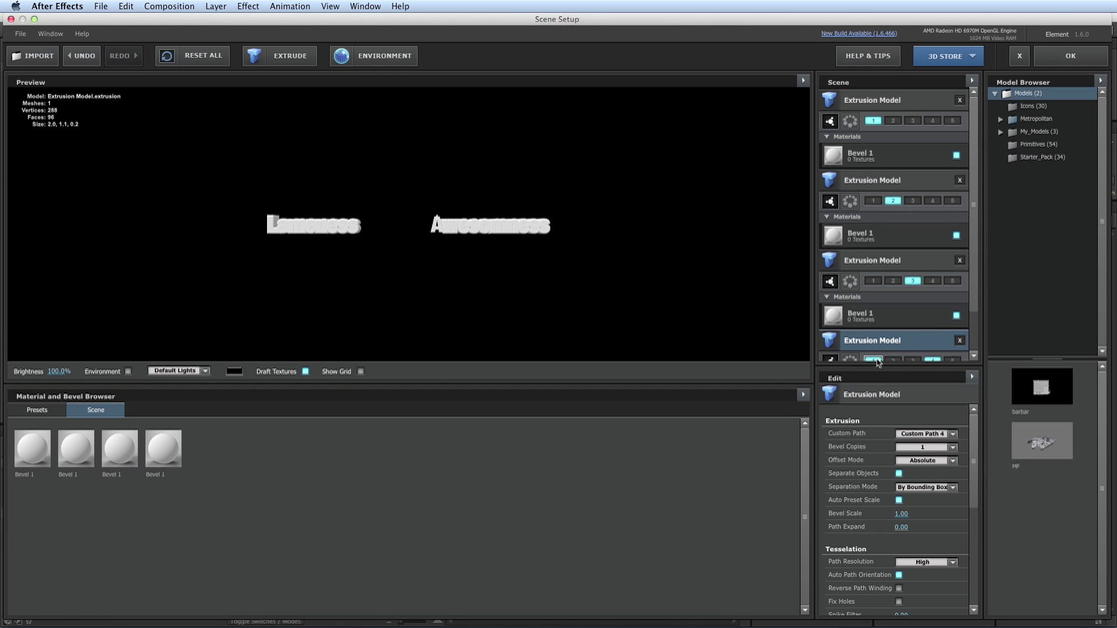
- Set the text model's Bevel Size to 0 and return to the composition
{"action": "left_click_drag", "start_coordinate": [886, 365], "coordinate": [887, 386]}
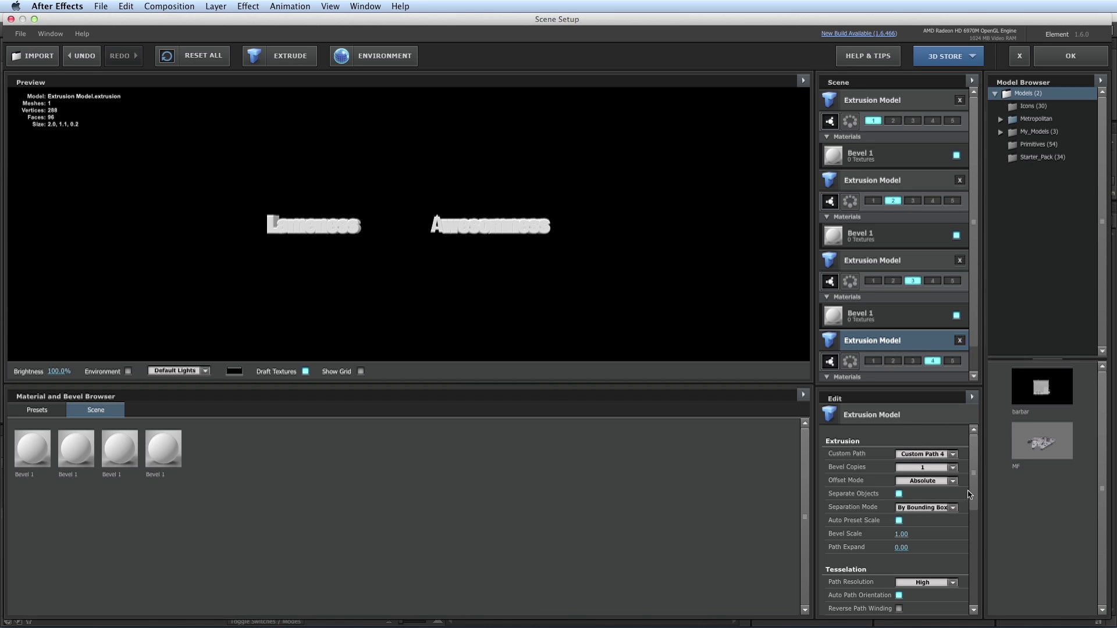
{"action": "scroll", "coordinate": [905, 325], "scroll_direction": "down", "scroll_amount": 1}
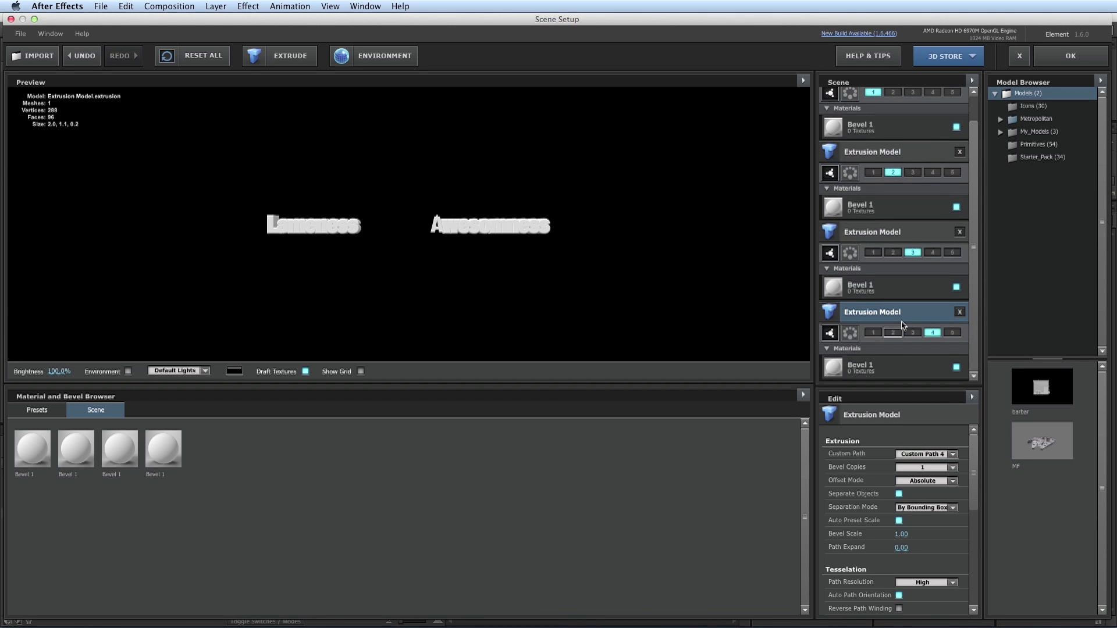
{"action": "left_click", "coordinate": [888, 368]}
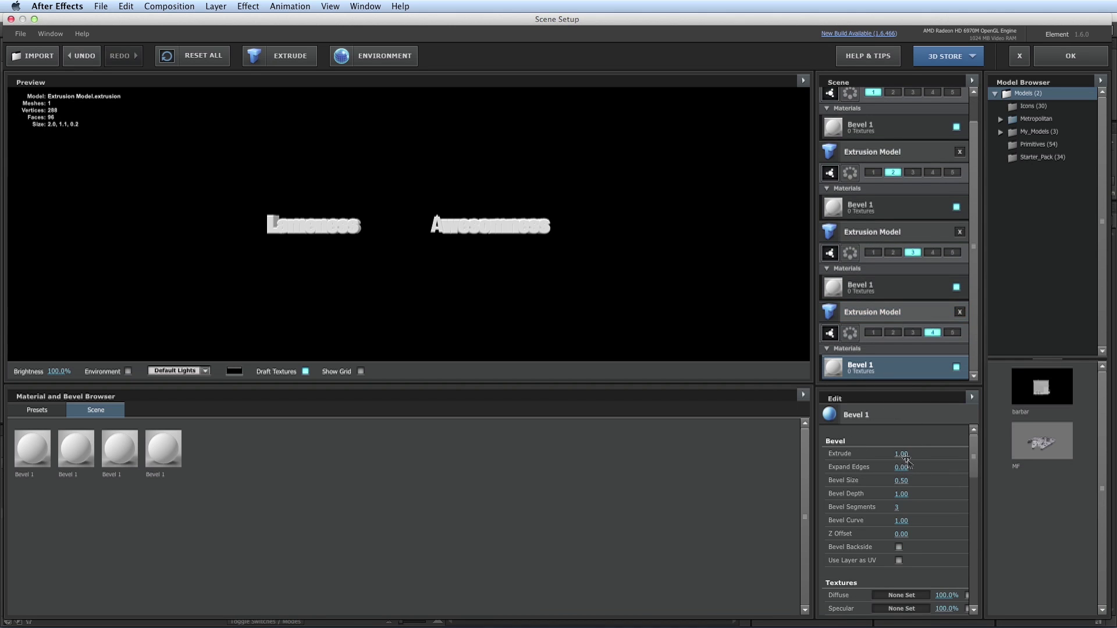
{"action": "left_click_drag", "start_coordinate": [886, 482], "coordinate": [861, 482]}
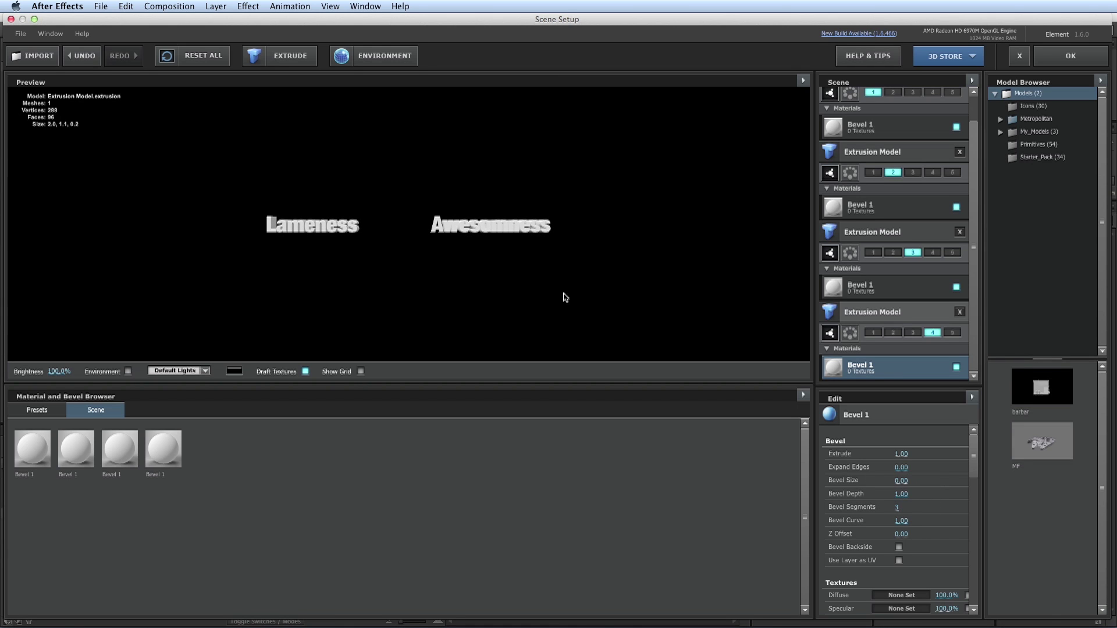
{"action": "left_click", "coordinate": [1071, 56]}
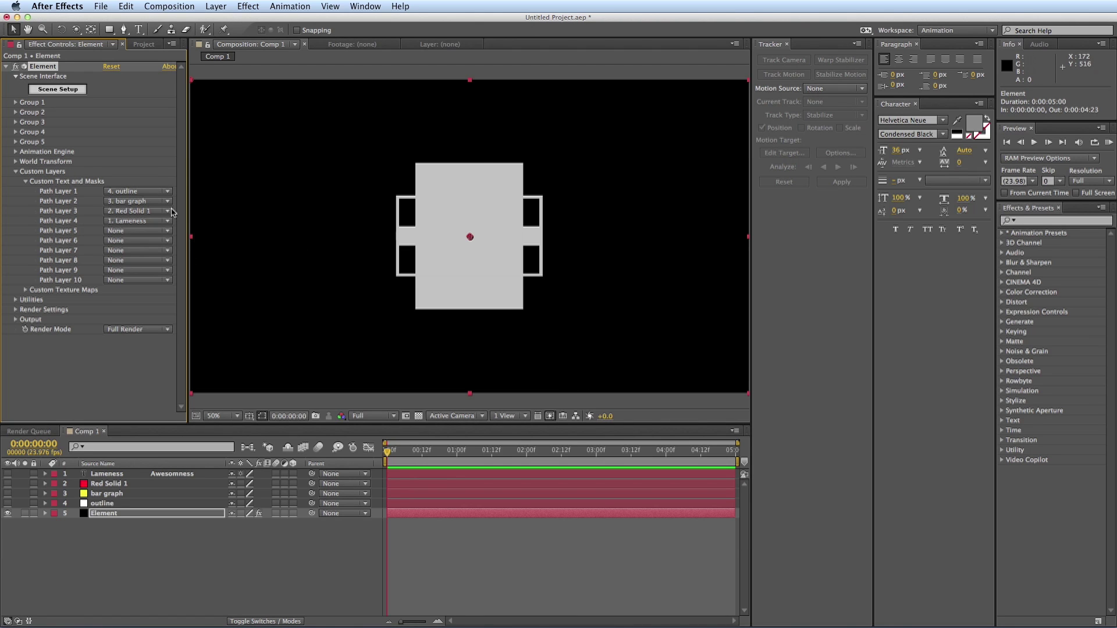
- Turn off preset scaling on the frame model and anchor it at its bottom
{"action": "left_click", "coordinate": [64, 93]}
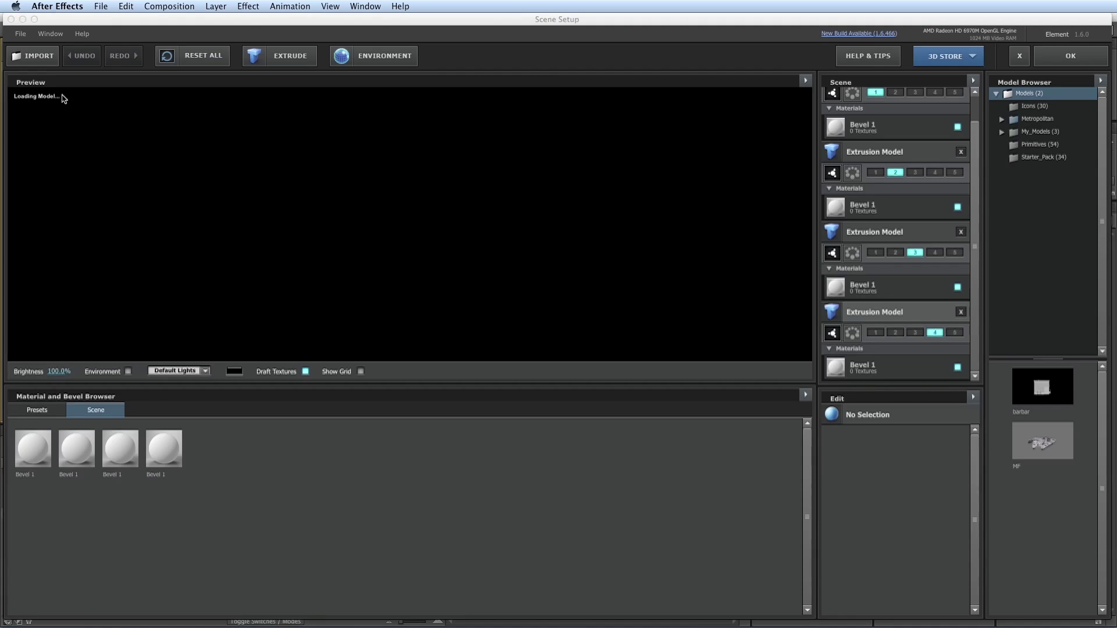
{"action": "scroll", "coordinate": [901, 129], "scroll_direction": "up", "scroll_amount": 2}
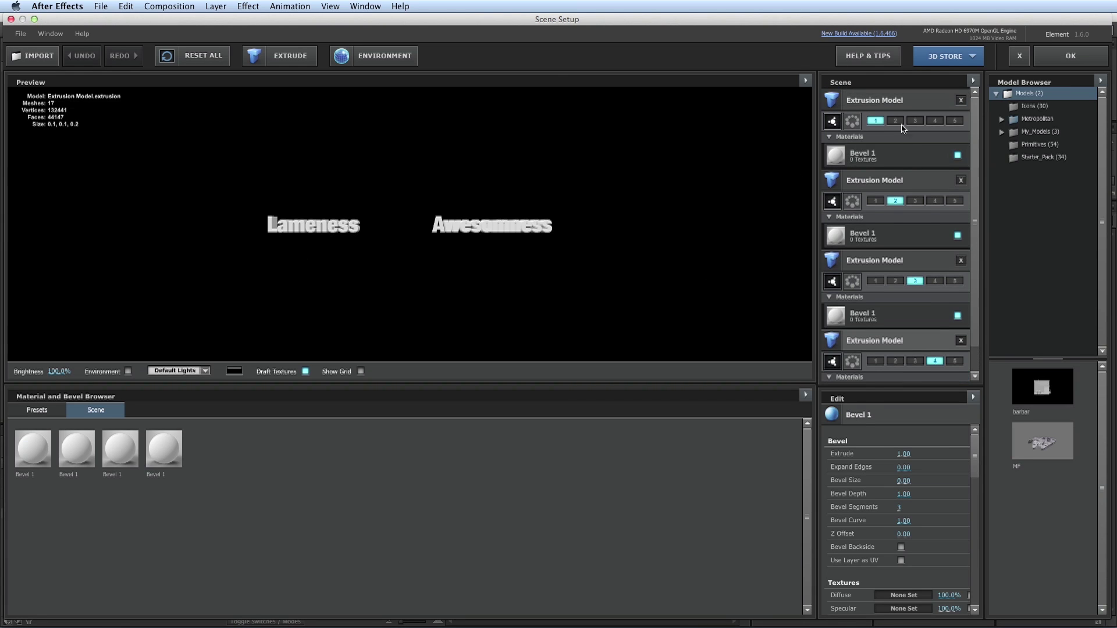
{"action": "left_click", "coordinate": [890, 103]}
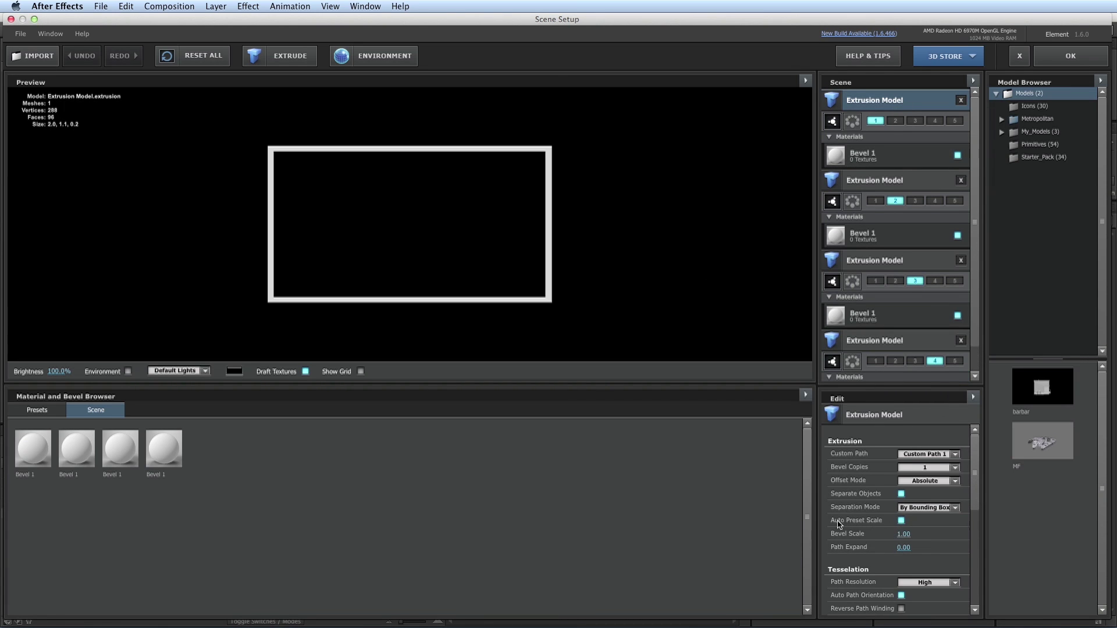
{"action": "left_click", "coordinate": [901, 521]}
{"action": "left_click_drag", "start_coordinate": [974, 503], "coordinate": [976, 468]}
{"action": "scroll", "coordinate": [853, 502], "scroll_direction": "down", "scroll_amount": 5}
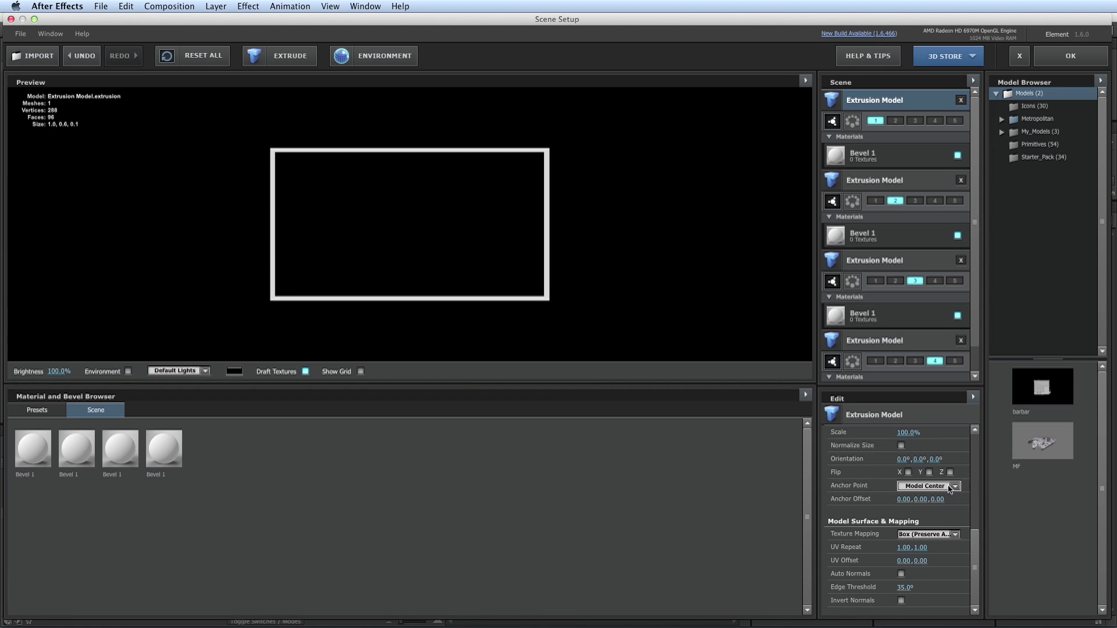
{"action": "left_click", "coordinate": [931, 486]}
{"action": "left_click", "coordinate": [943, 523]}
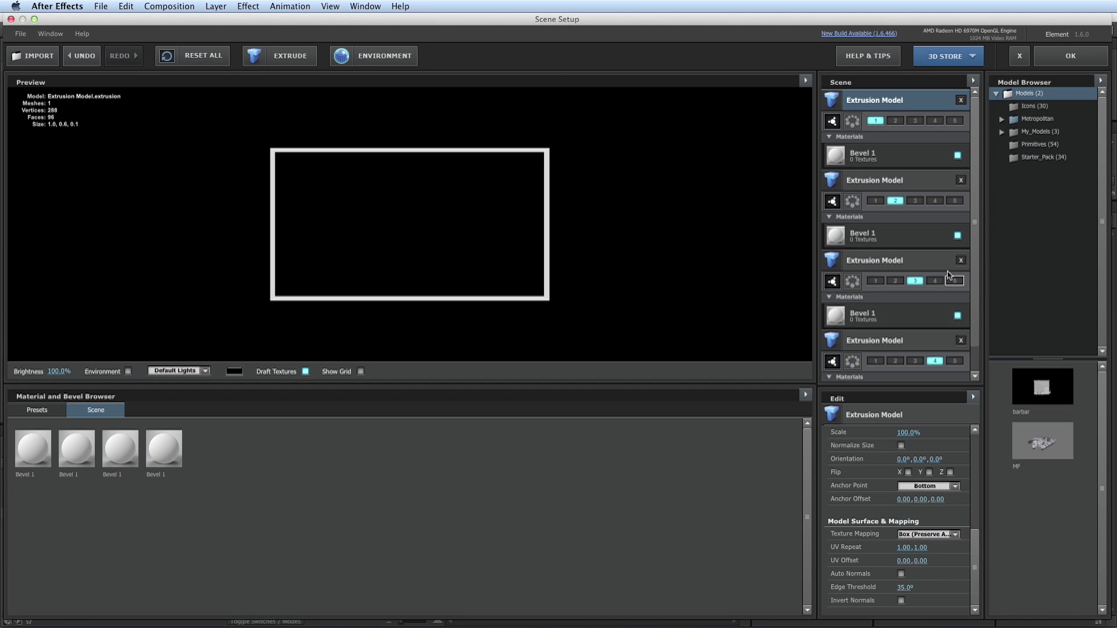
- Anchor the Lameness/Awesomness text model at Back and close Scene Setup
{"action": "left_click", "coordinate": [917, 182]}
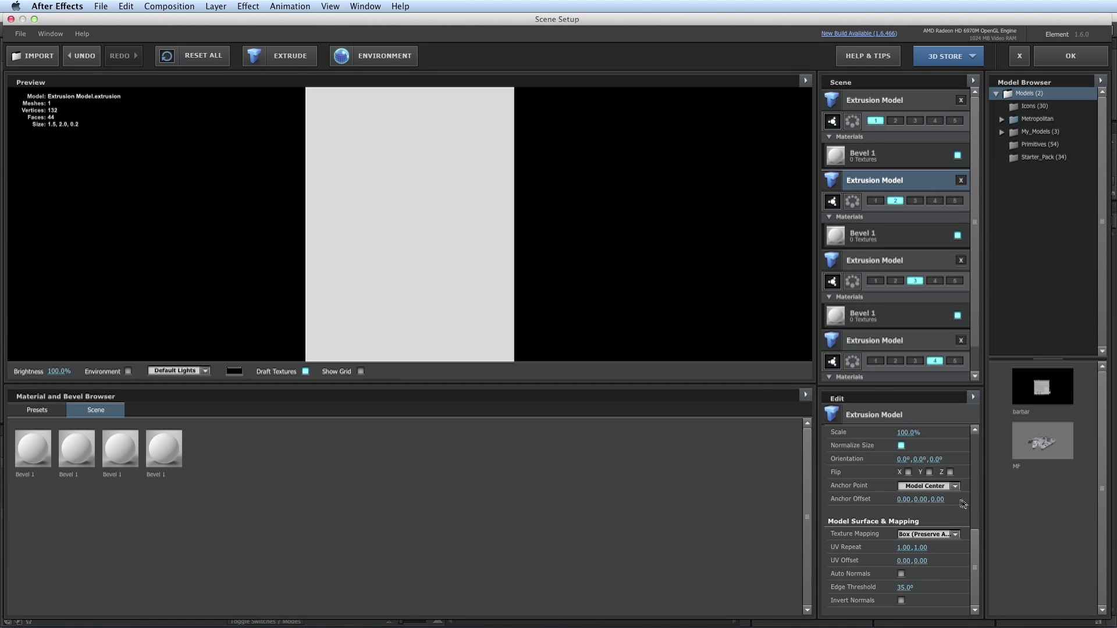
{"action": "scroll", "coordinate": [931, 494], "scroll_direction": "up", "scroll_amount": 1}
{"action": "left_click", "coordinate": [902, 260]}
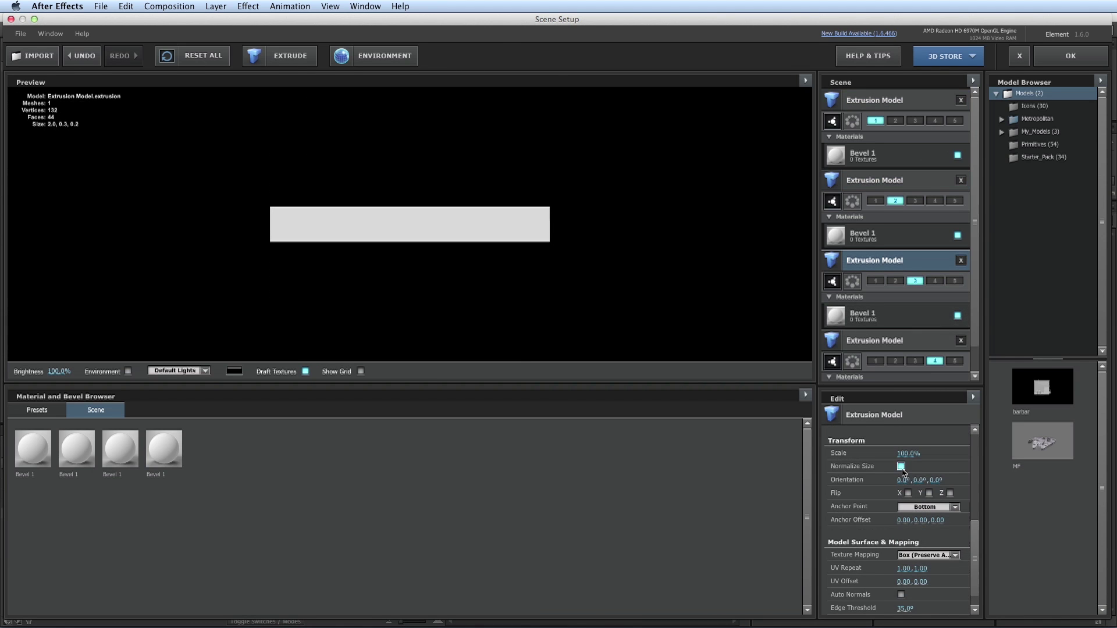
{"action": "left_click", "coordinate": [925, 343]}
{"action": "scroll", "coordinate": [908, 512], "scroll_direction": "up", "scroll_amount": 1}
{"action": "left_click", "coordinate": [928, 534]}
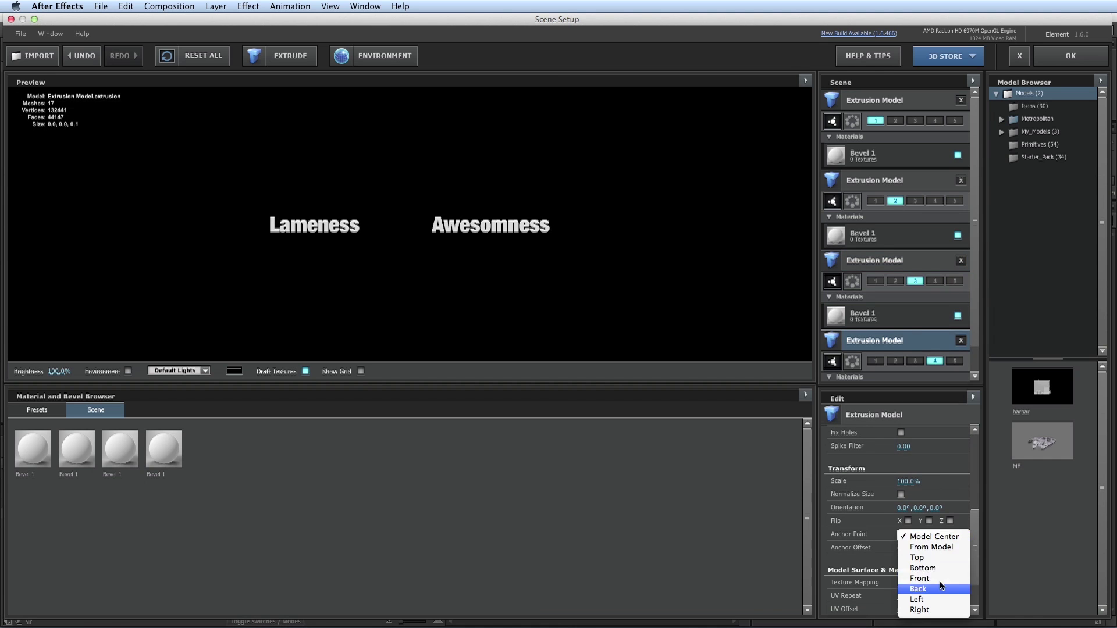
{"action": "left_click", "coordinate": [942, 587]}
{"action": "left_click", "coordinate": [1070, 56]}
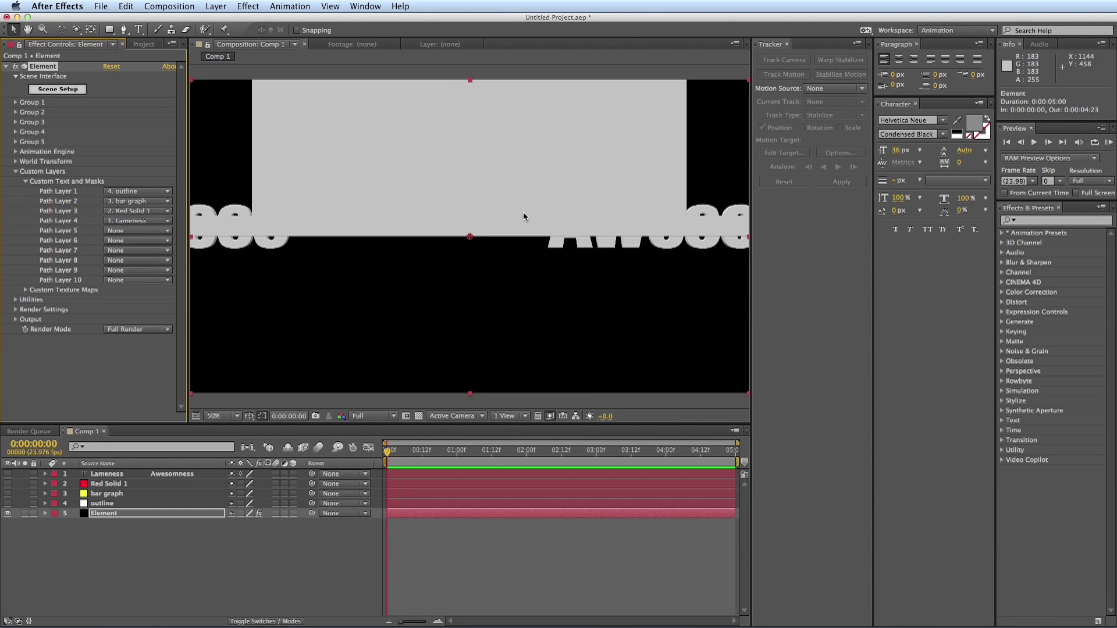
- With the viewer at 25%, set Group 1's Particle Size to 4
{"action": "key", "text": "comma"}
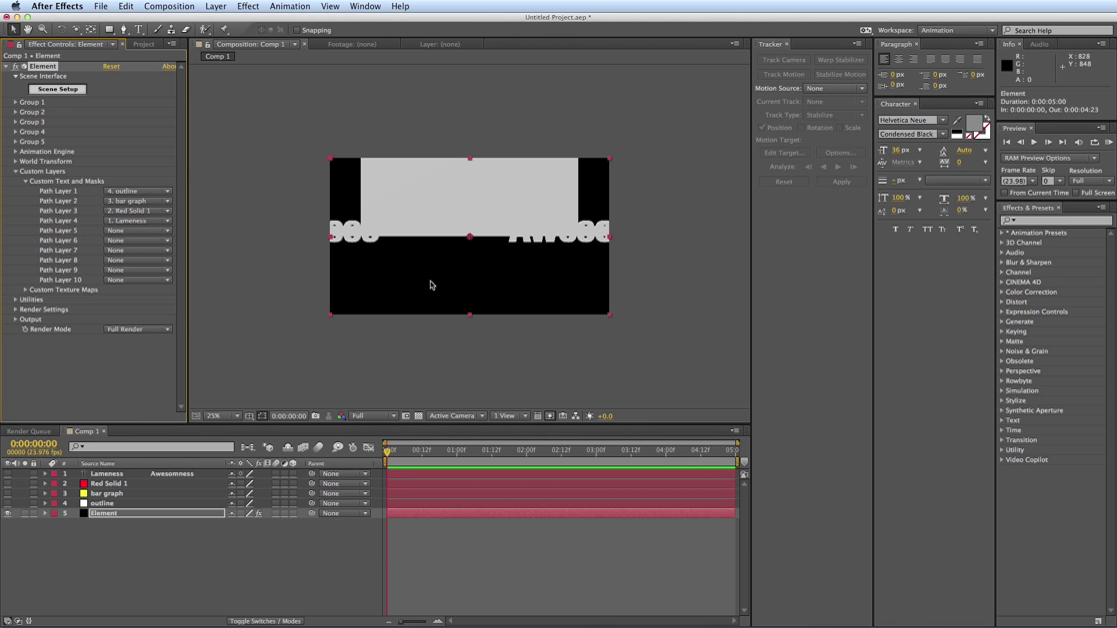
{"action": "left_click", "coordinate": [16, 103]}
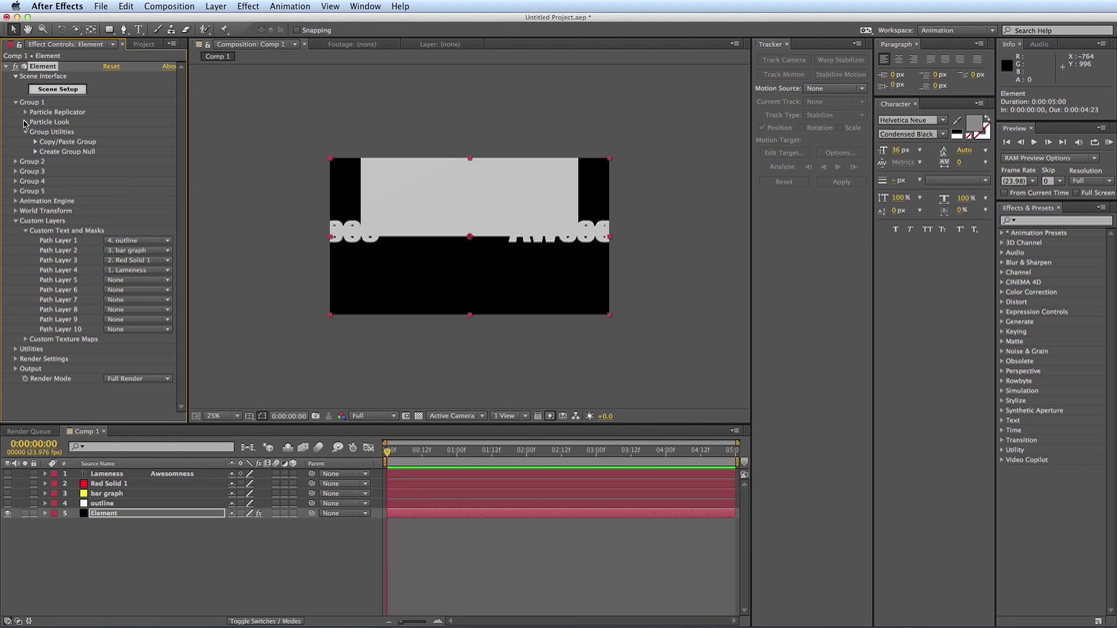
{"action": "left_click", "coordinate": [26, 122]}
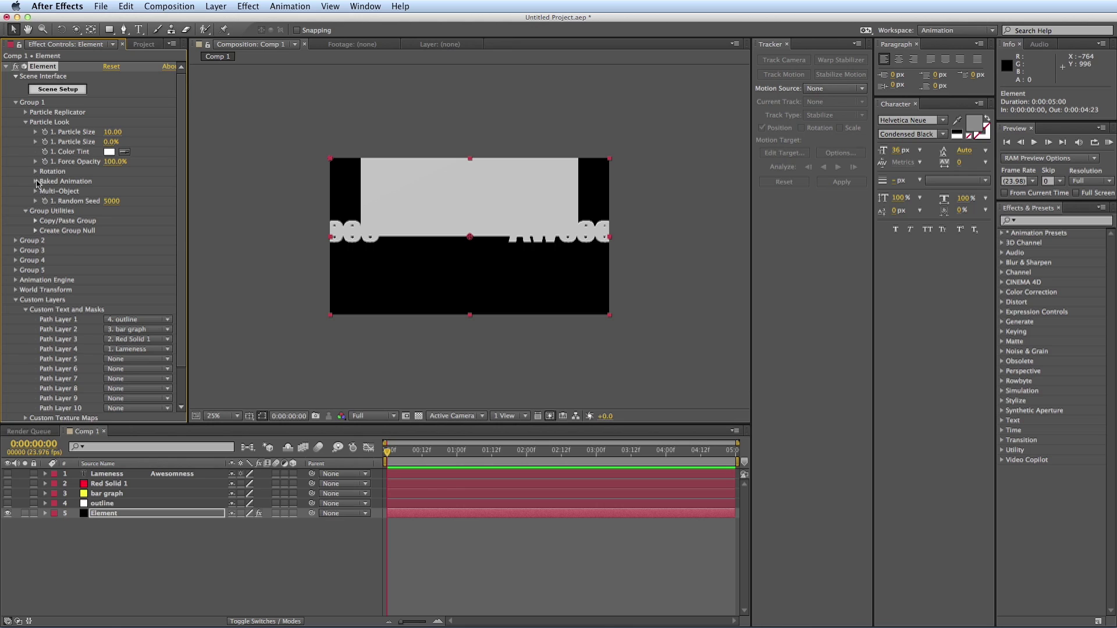
{"action": "left_click", "coordinate": [112, 133]}
{"action": "type", "text": "4"}
{"action": "key", "text": "Return"}
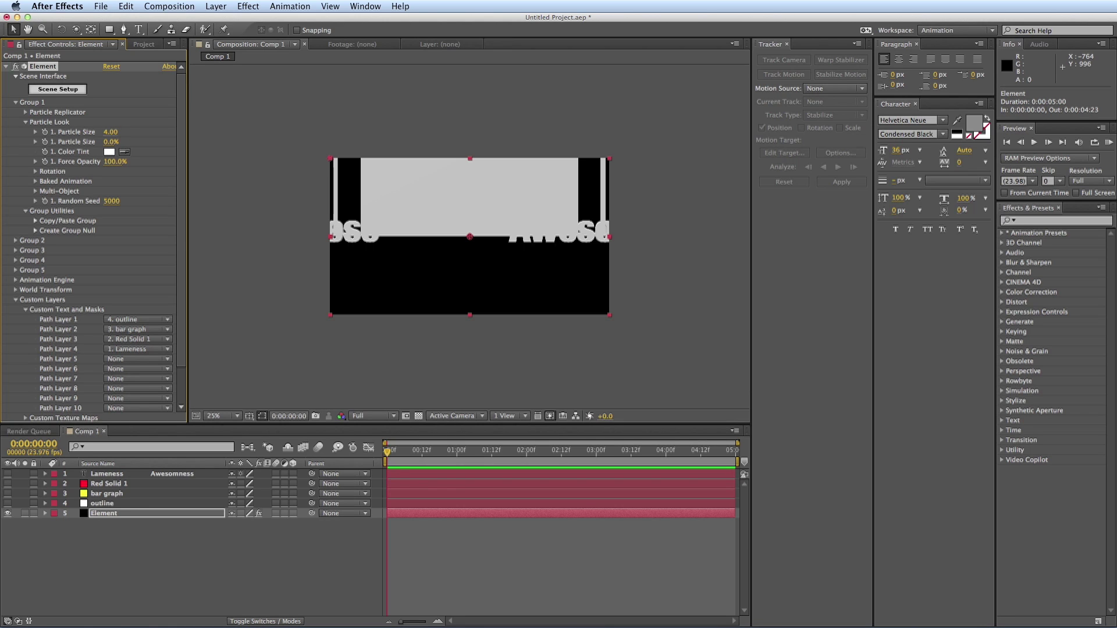
- Set Group 1's Particle Replicator position to 960, 1045
{"action": "left_click", "coordinate": [25, 113]}
{"action": "left_click_drag", "start_coordinate": [150, 172], "coordinate": [443, 169]}
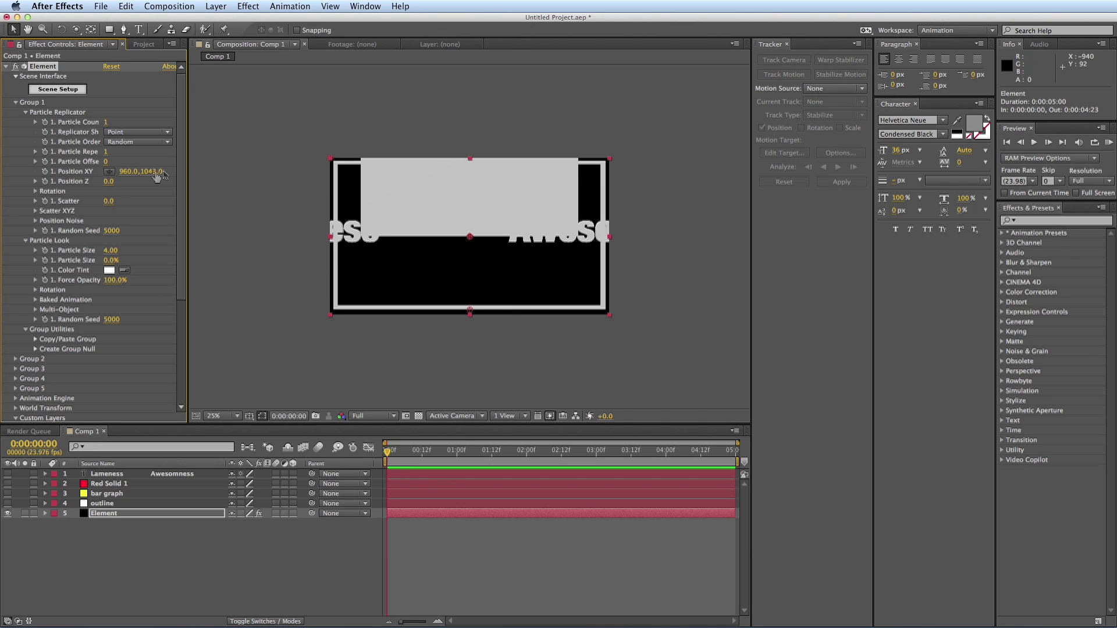
{"action": "left_click", "coordinate": [153, 172]}
{"action": "type", "text": "1045"}
{"action": "key", "text": "Return"}
- Place Group 2 at 1418, 1045, drag Group 4's labels up to about 980, 170, and scrub the timeline
{"action": "left_click", "coordinate": [15, 359]}
{"action": "scroll", "coordinate": [35, 273], "scroll_direction": "down", "scroll_amount": 8}
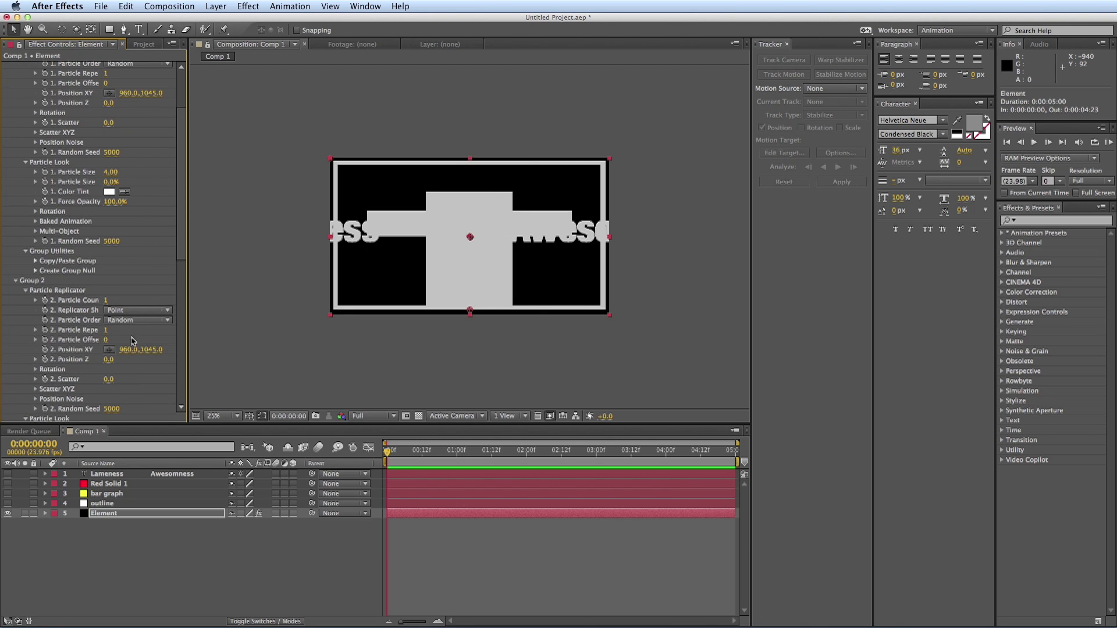
{"action": "scroll", "coordinate": [35, 269], "scroll_direction": "down", "scroll_amount": 4}
{"action": "left_click", "coordinate": [16, 289]}
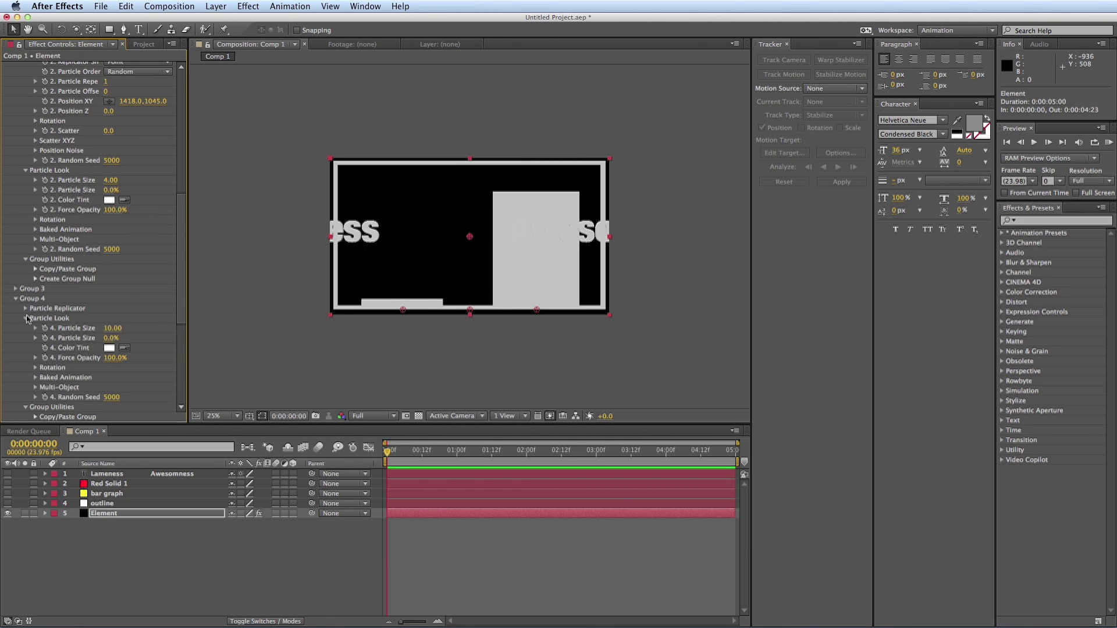
{"action": "left_click_drag", "start_coordinate": [212, 348], "coordinate": [141, 331]}
{"action": "scroll", "coordinate": [87, 291], "scroll_direction": "down", "scroll_amount": 1}
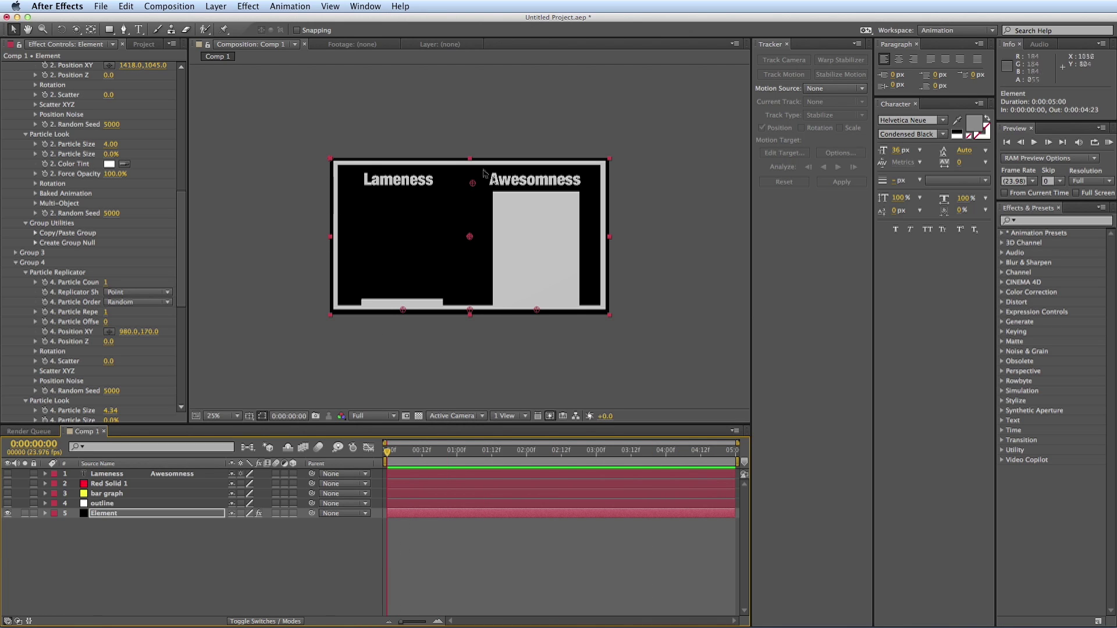
{"action": "left_click_drag", "start_coordinate": [393, 456], "coordinate": [343, 454]}
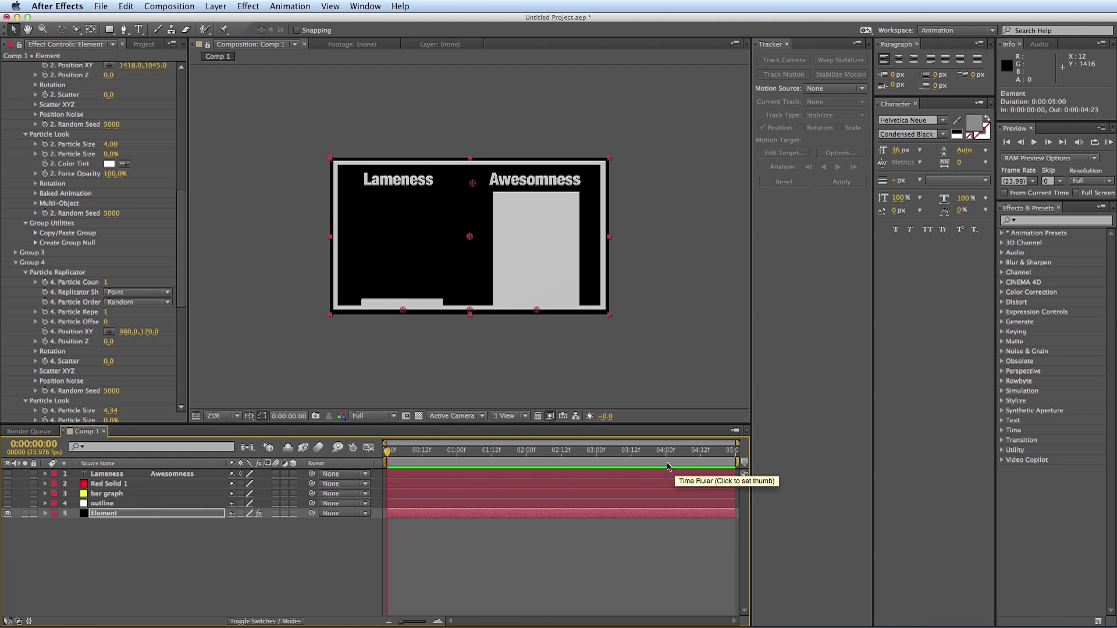
- Add a new camera layer, Camera 1, with default settings
{"action": "left_click", "coordinate": [215, 6]}
{"action": "mouse_move", "coordinate": [233, 22]}
{"action": "left_click", "coordinate": [425, 57]}
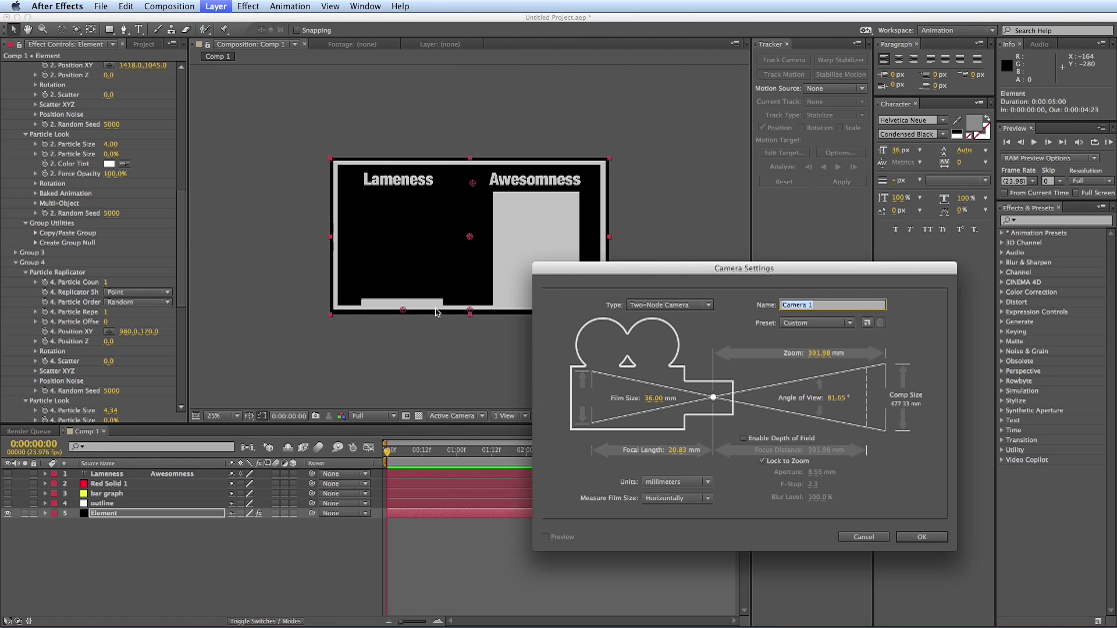
{"action": "left_click", "coordinate": [909, 537]}
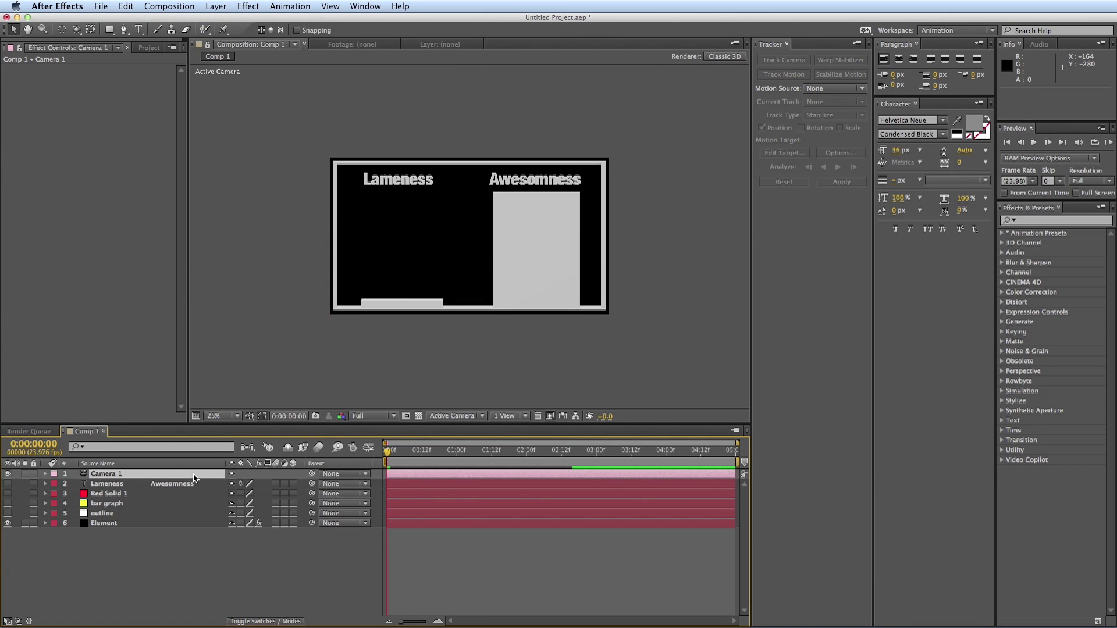
- Keyframe Camera 1's Y Rotation at 0° at the start and end of the comp
{"action": "left_click", "coordinate": [45, 475]}
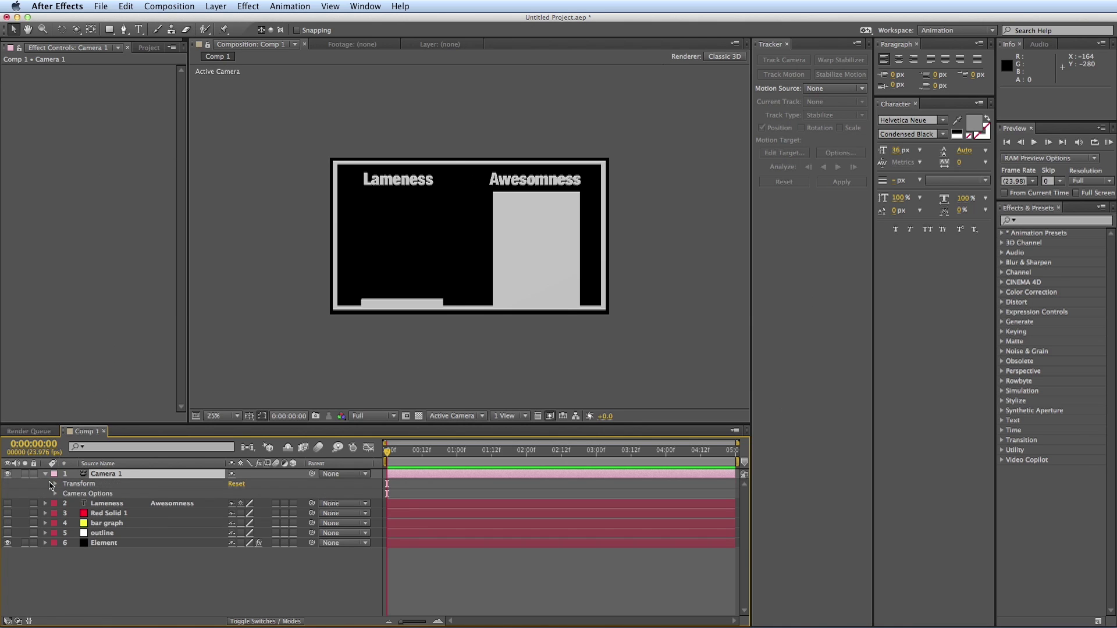
{"action": "left_click", "coordinate": [56, 484]}
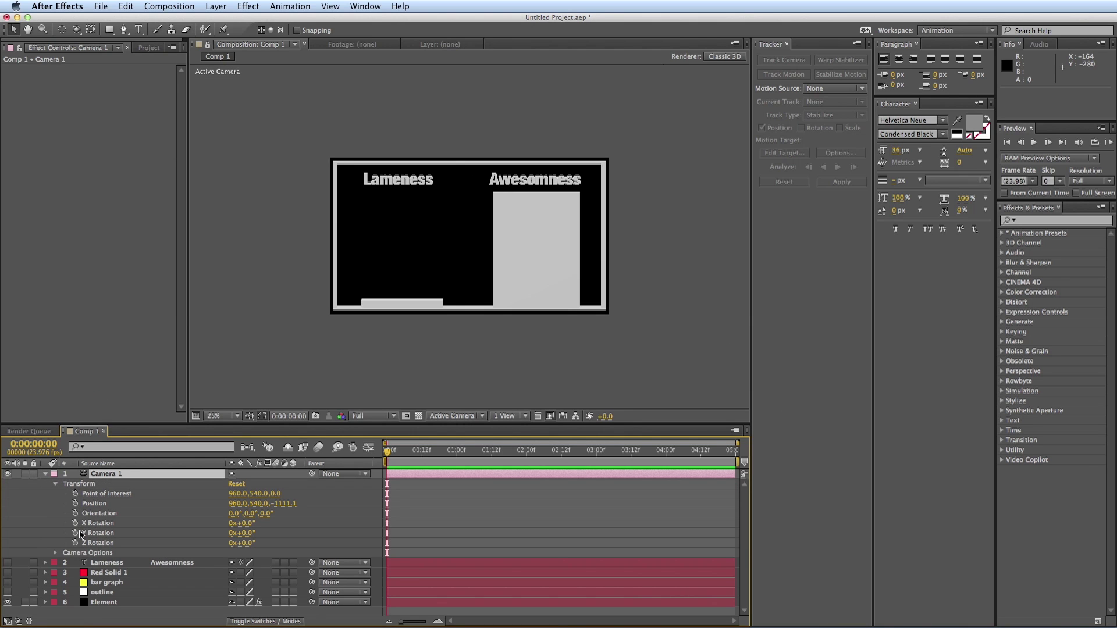
{"action": "left_click", "coordinate": [76, 534]}
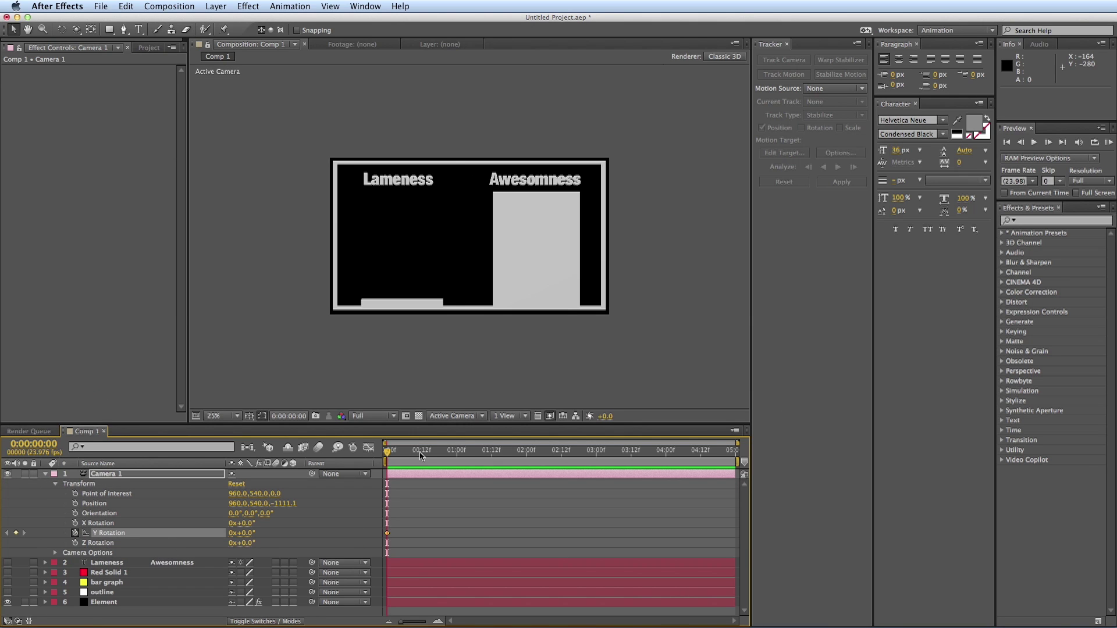
{"action": "left_click_drag", "start_coordinate": [421, 451], "coordinate": [753, 469]}
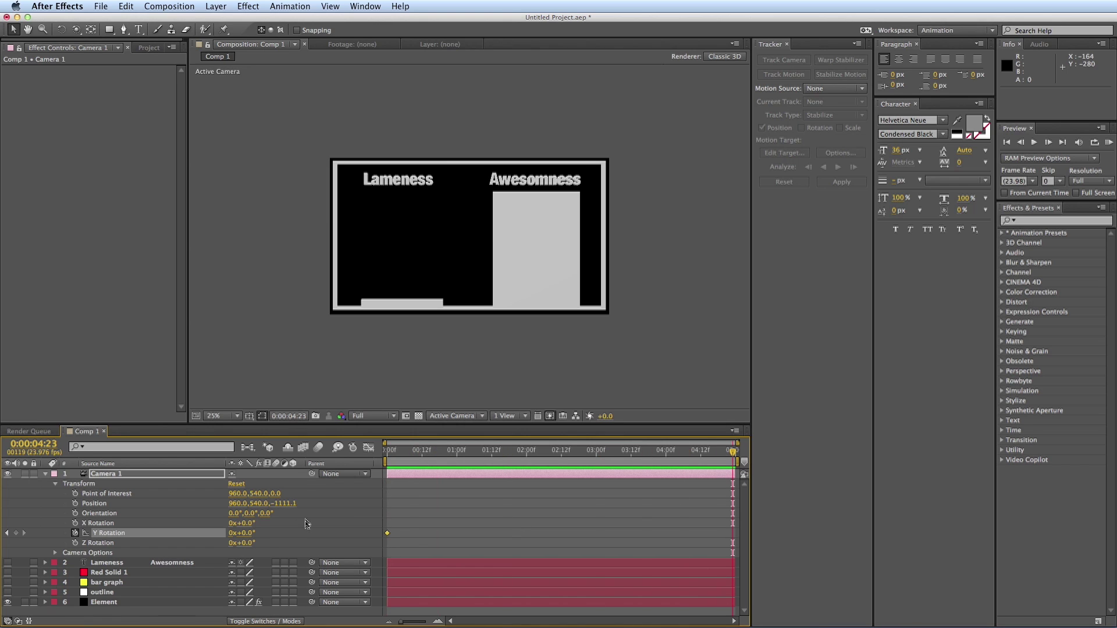
{"action": "left_click", "coordinate": [249, 534]}
{"action": "key", "text": "Return"}
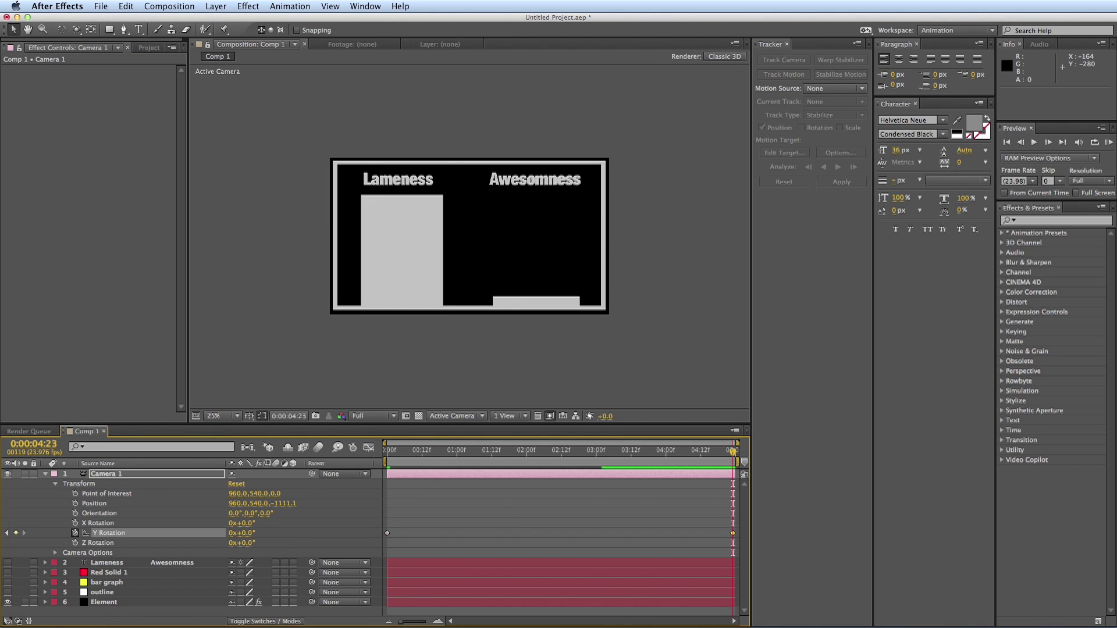
- Preview the animated bars several times, then return to the start
{"action": "left_click_drag", "start_coordinate": [651, 454], "coordinate": [402, 452]}
{"action": "key", "text": "KP_0"}
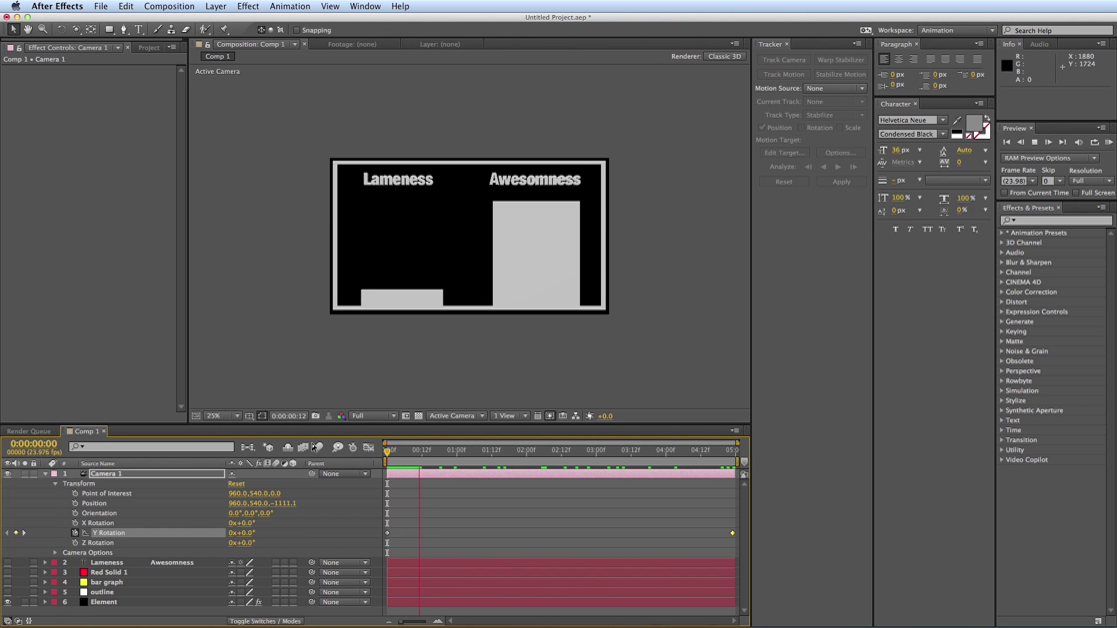
{"action": "left_click", "coordinate": [417, 478]}
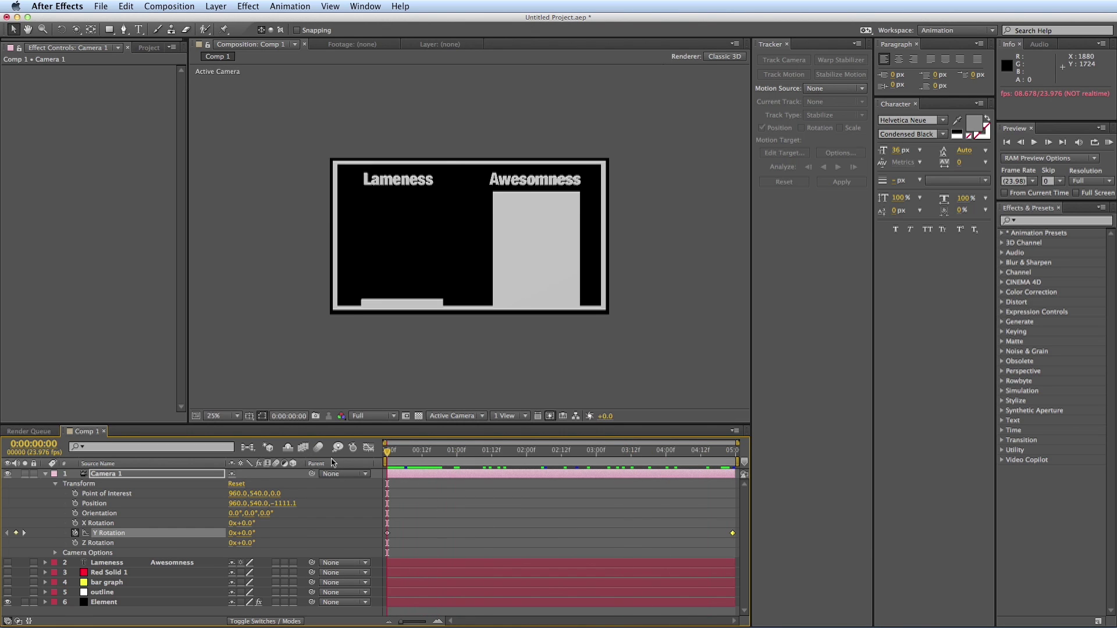
{"action": "key", "text": "space"}
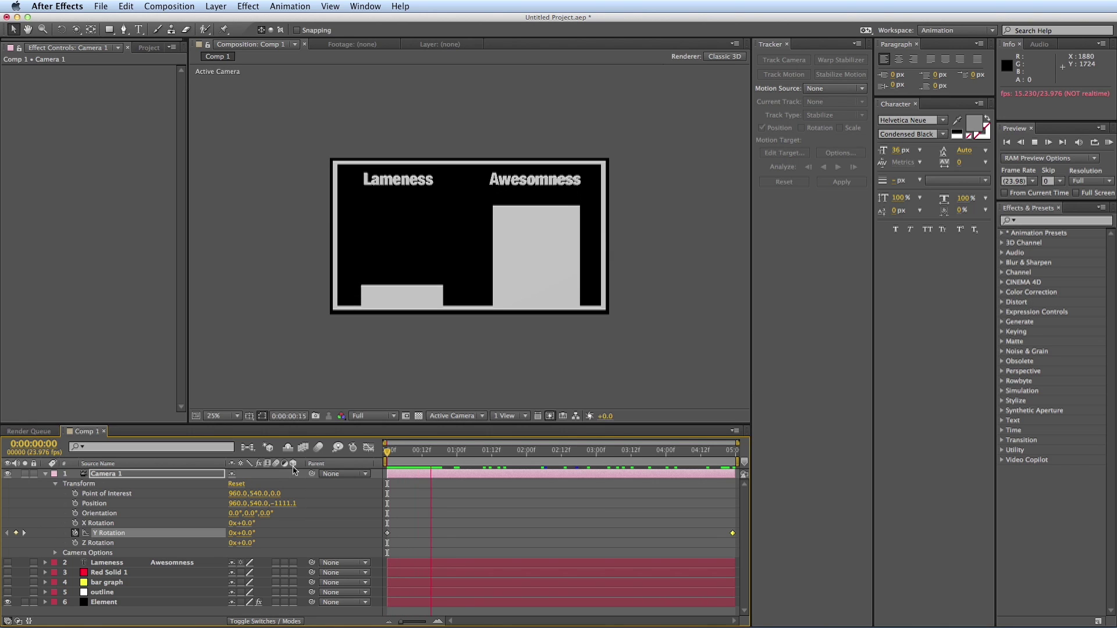
{"action": "left_click", "coordinate": [447, 454]}
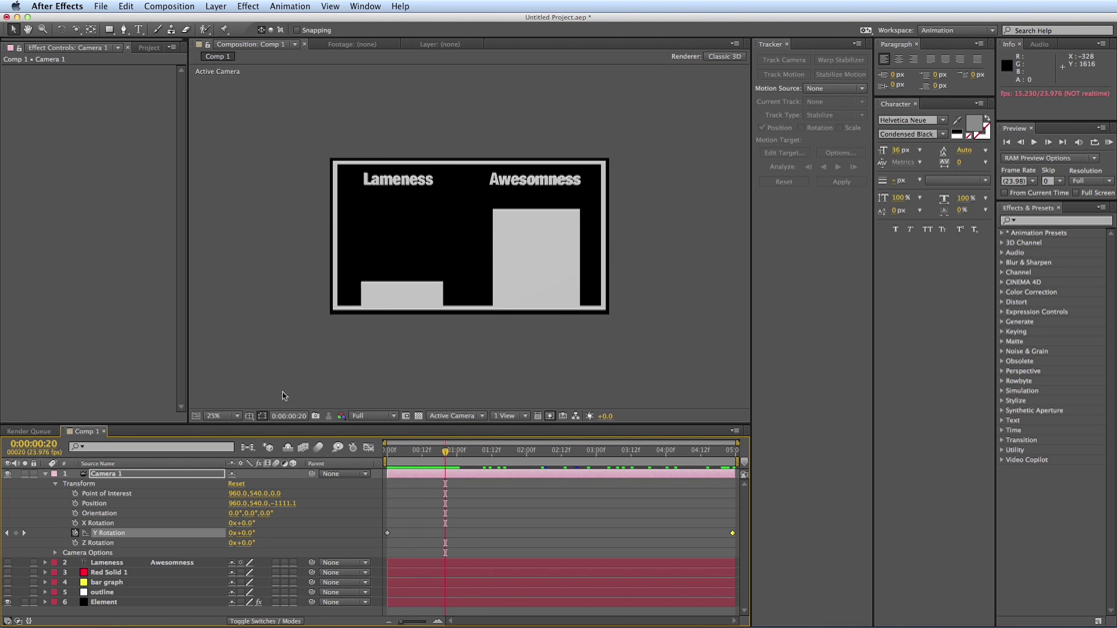
{"action": "key", "text": "space"}
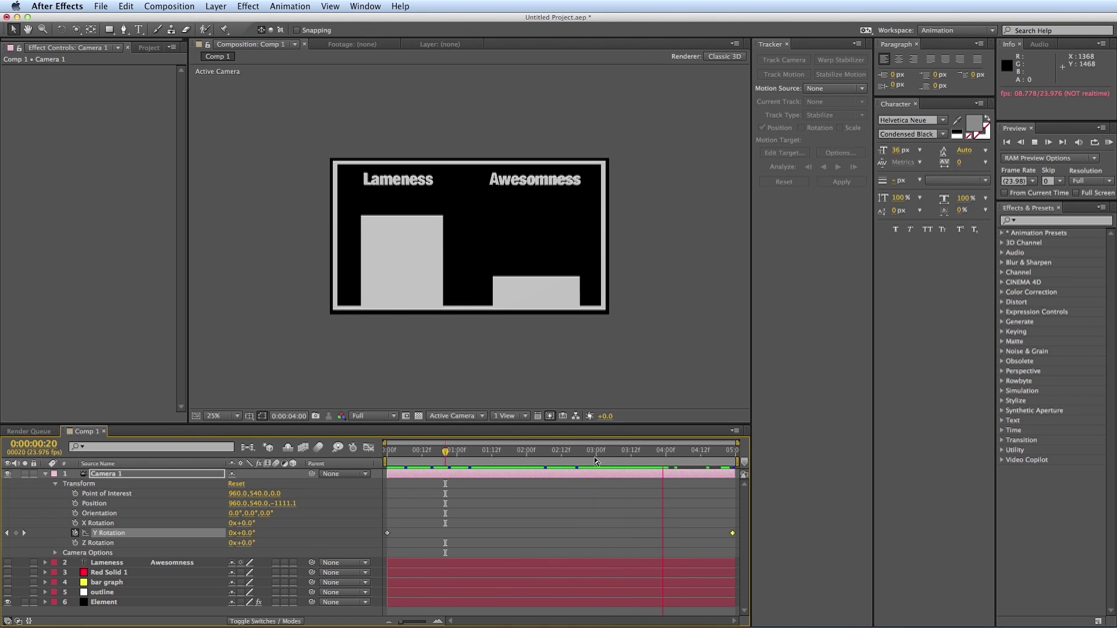
{"action": "key", "text": "super+z"}
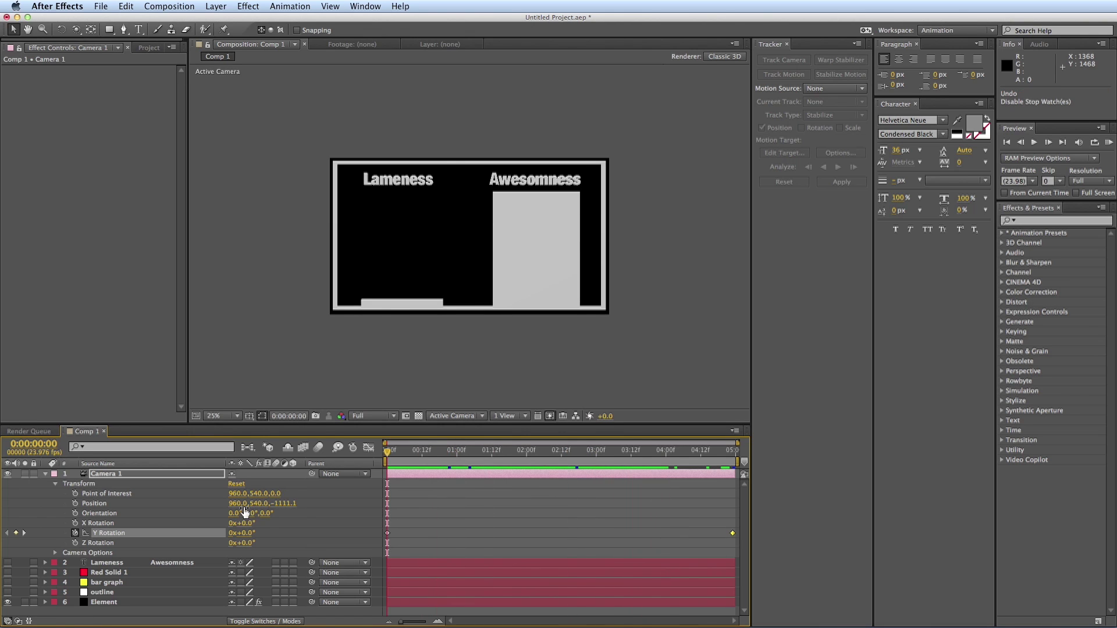
- Turn Camera 1 about 20° on Y and orbit it for an angled perspective view, then preview
{"action": "mouse_move", "coordinate": [252, 518]}
{"action": "left_mouse_down"}
{"action": "mouse_move", "coordinate": [282, 513]}
{"action": "mouse_move", "coordinate": [263, 513]}
{"action": "left_mouse_up"}
{"action": "key", "text": "c"}
{"action": "left_click_drag", "start_coordinate": [465, 244], "coordinate": [578, 303]}
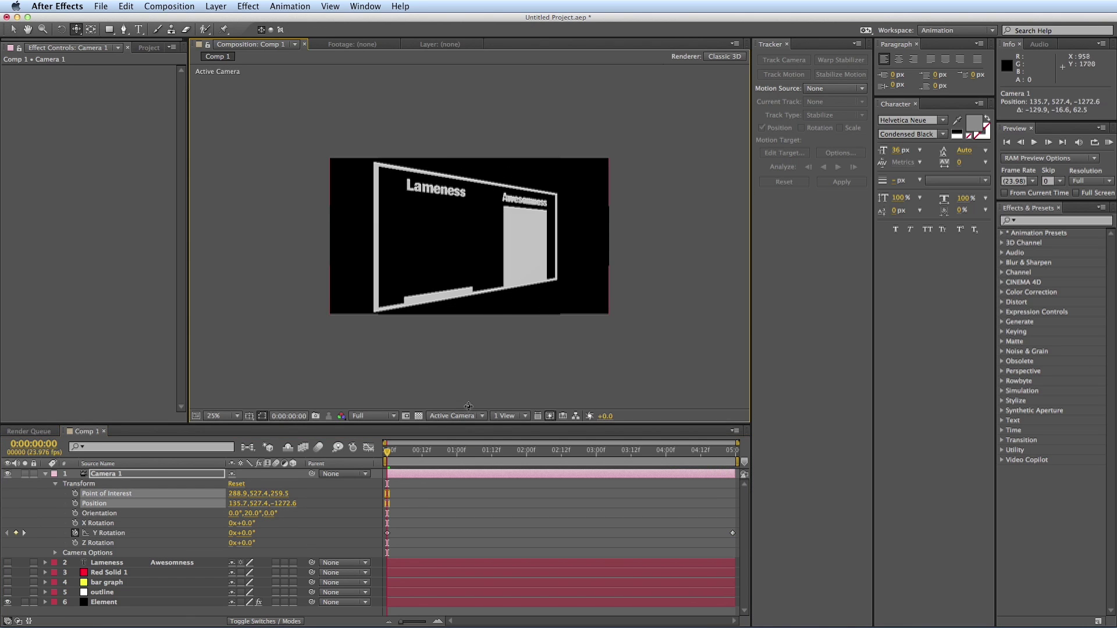
{"action": "key", "text": "space"}
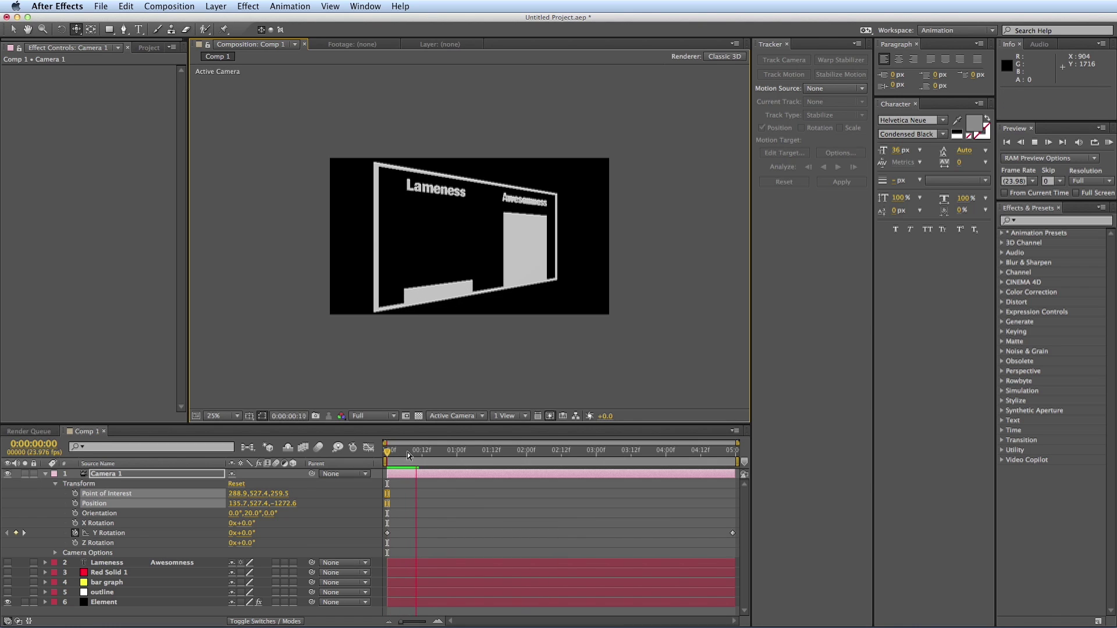
{"action": "left_click", "coordinate": [429, 454]}
{"action": "left_click", "coordinate": [387, 451]}
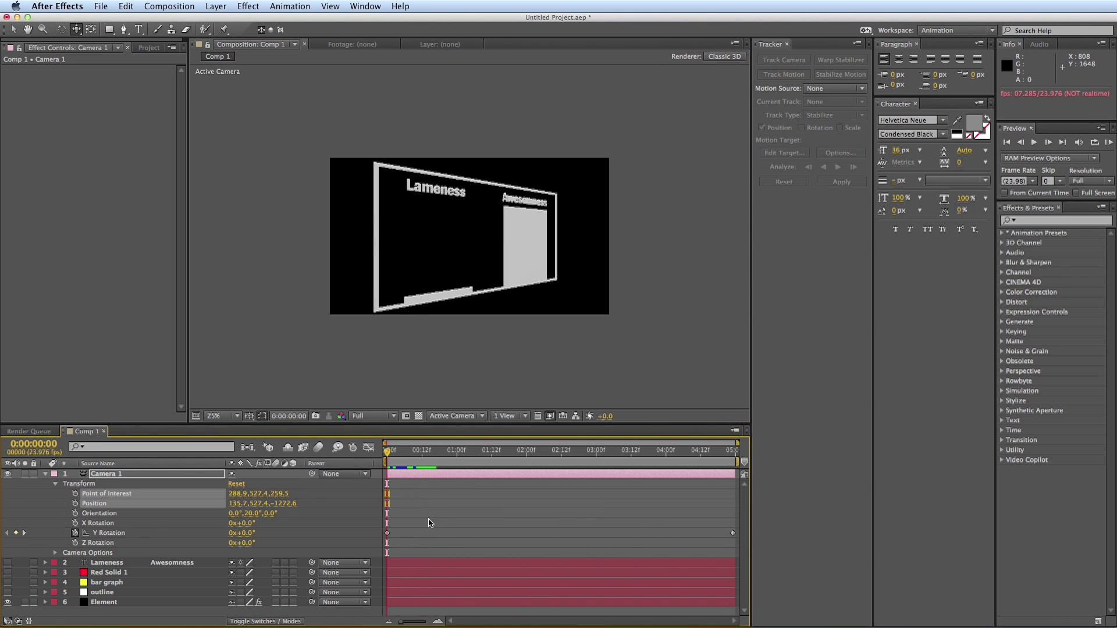
{"action": "left_click", "coordinate": [105, 602]}
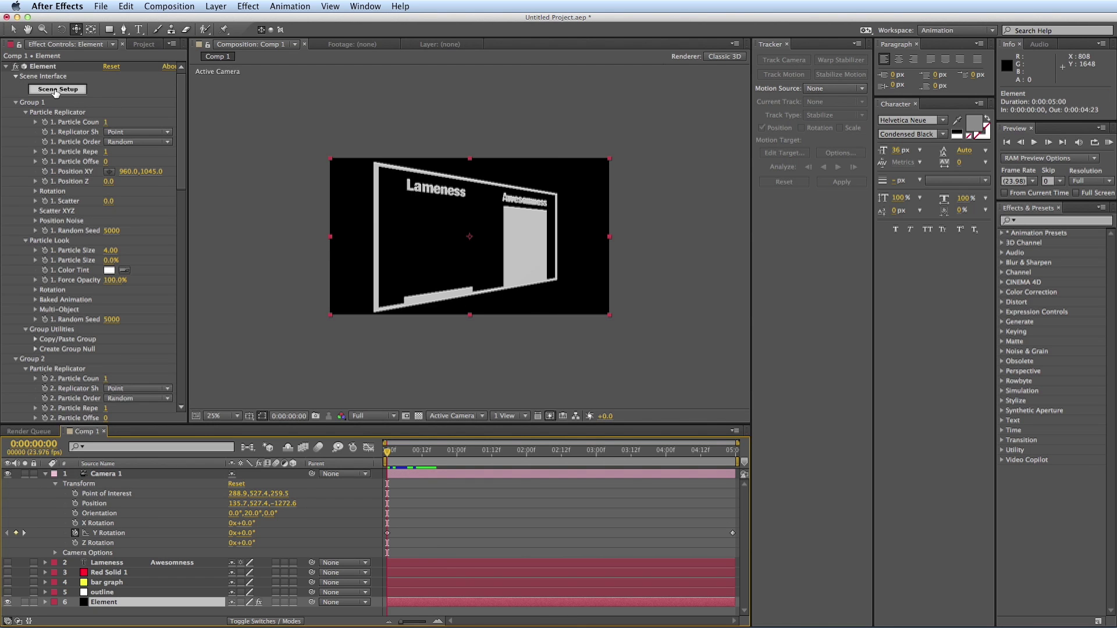
- Turn on Fix Holes for the outline frame model in Scene Setup
{"action": "left_click", "coordinate": [56, 90]}
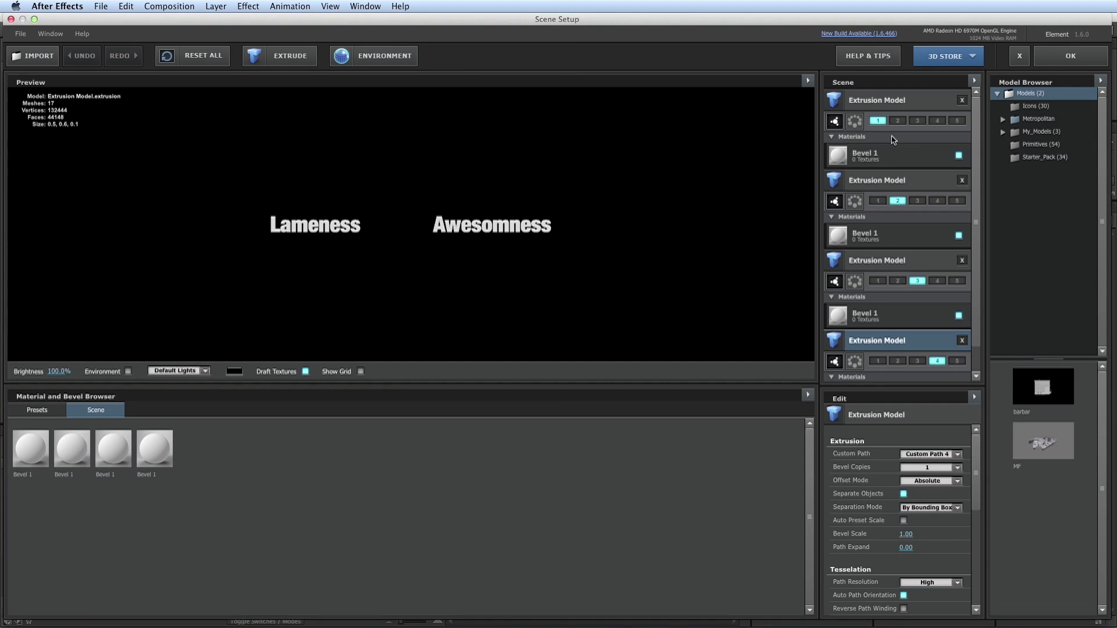
{"action": "left_click", "coordinate": [913, 112]}
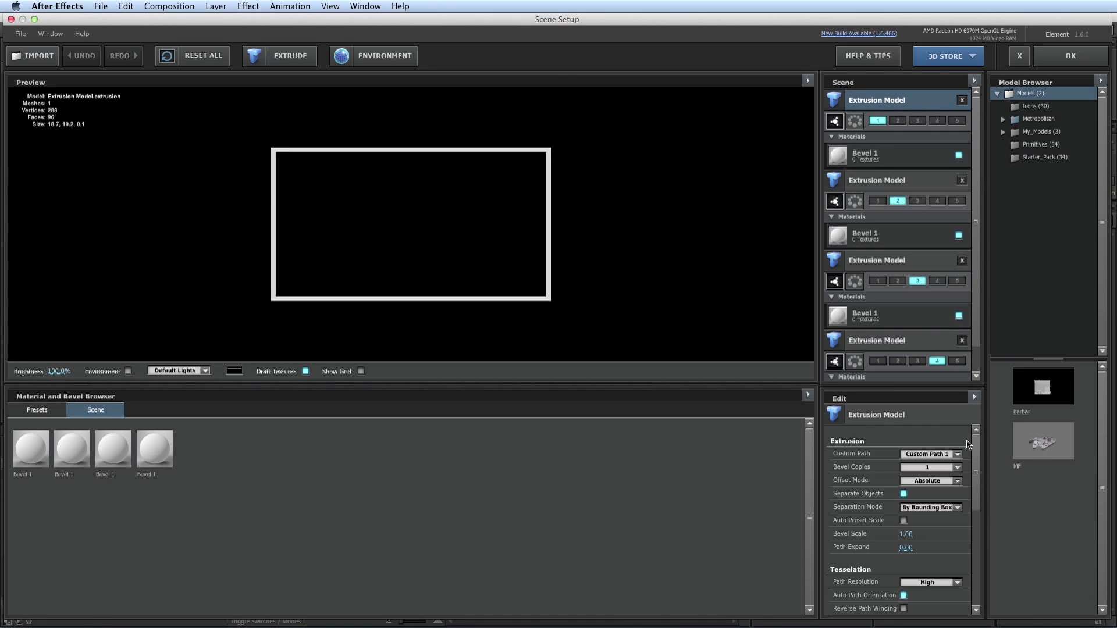
{"action": "scroll", "coordinate": [868, 547], "scroll_direction": "down", "scroll_amount": 3}
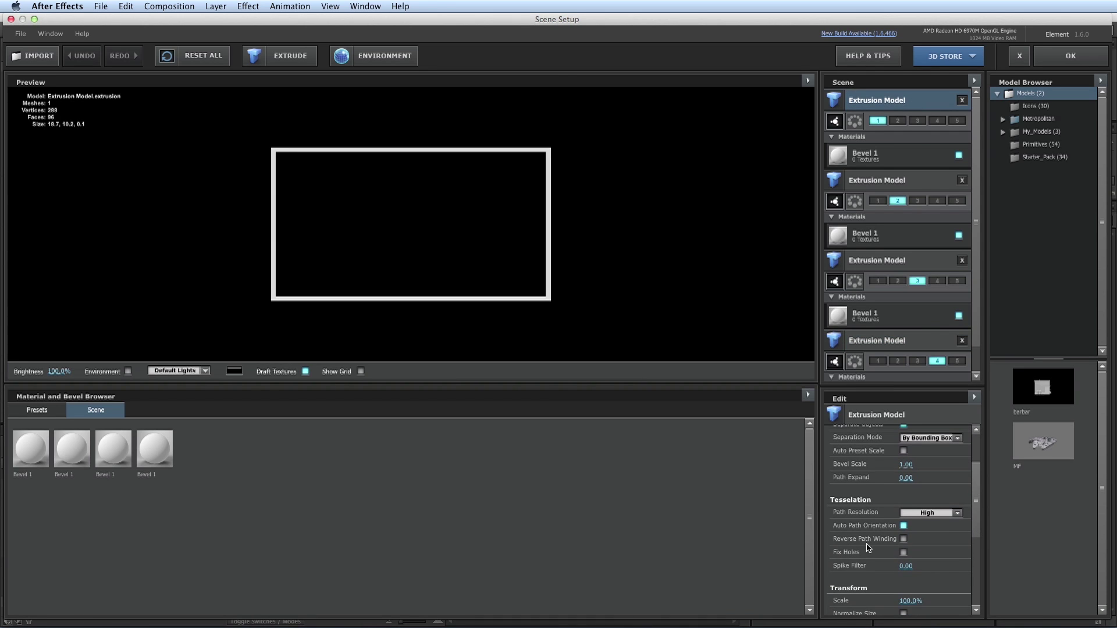
{"action": "left_click", "coordinate": [903, 552]}
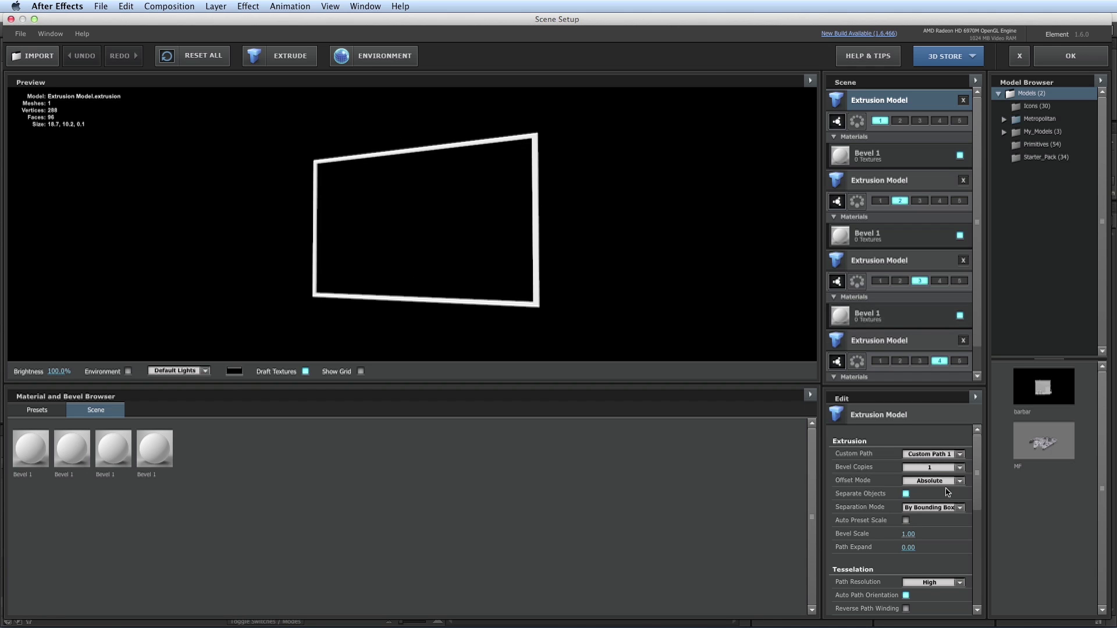
{"action": "left_click_drag", "start_coordinate": [980, 504], "coordinate": [980, 538]}
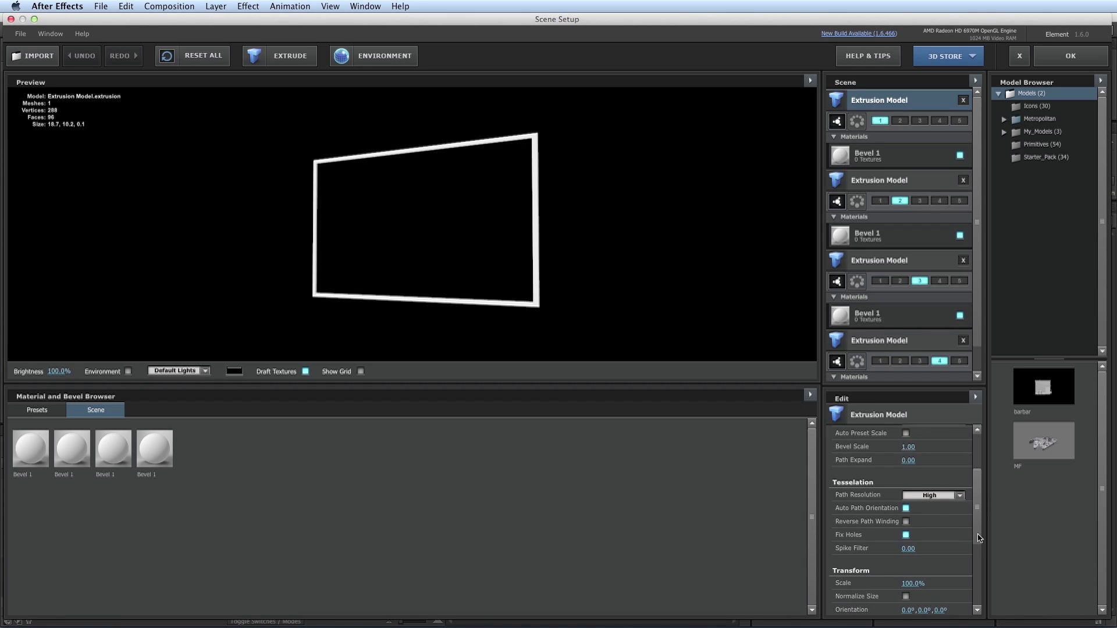
{"action": "left_click", "coordinate": [906, 535]}
{"action": "left_click", "coordinate": [906, 535]}
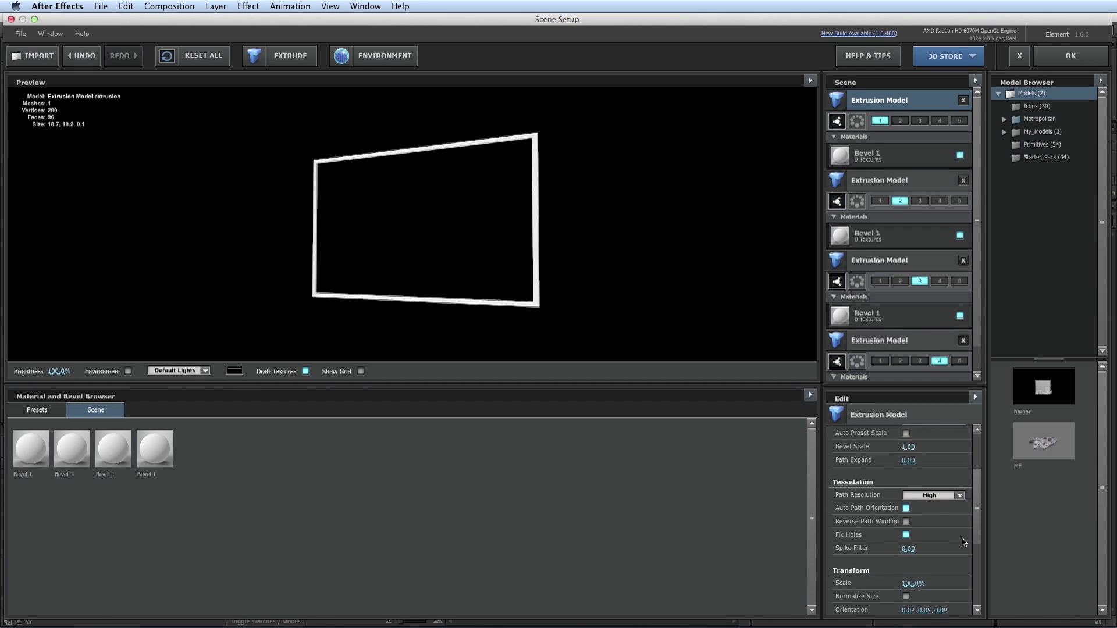
{"action": "left_click_drag", "start_coordinate": [980, 541], "coordinate": [979, 506]}
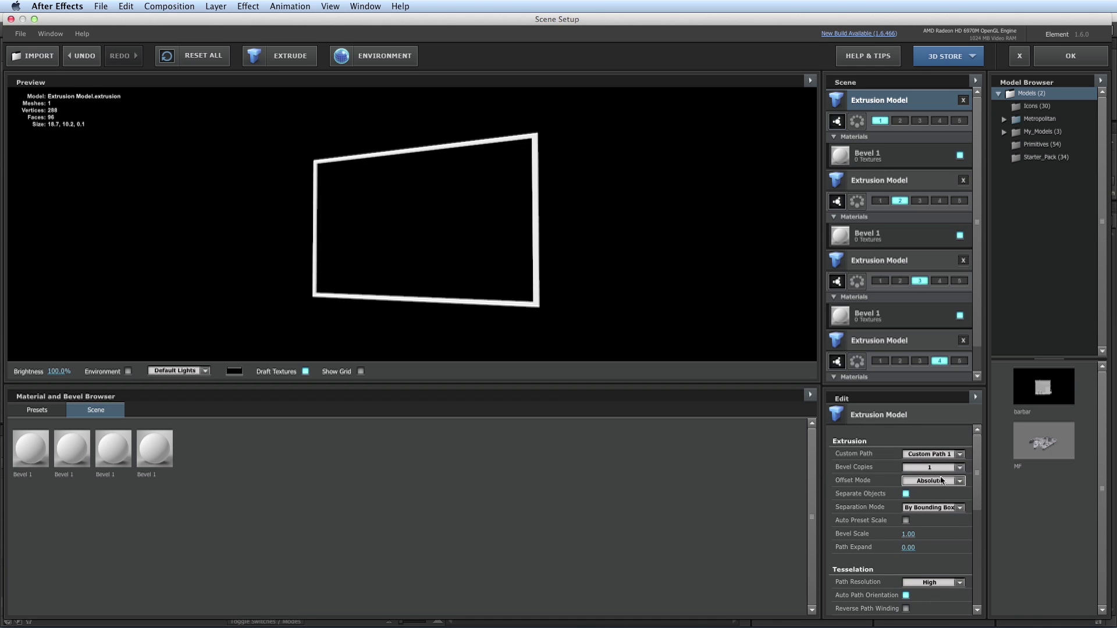
- Set the frame's Bevel 1 Extrude to 15 and apply the scene
{"action": "left_click", "coordinate": [896, 160]}
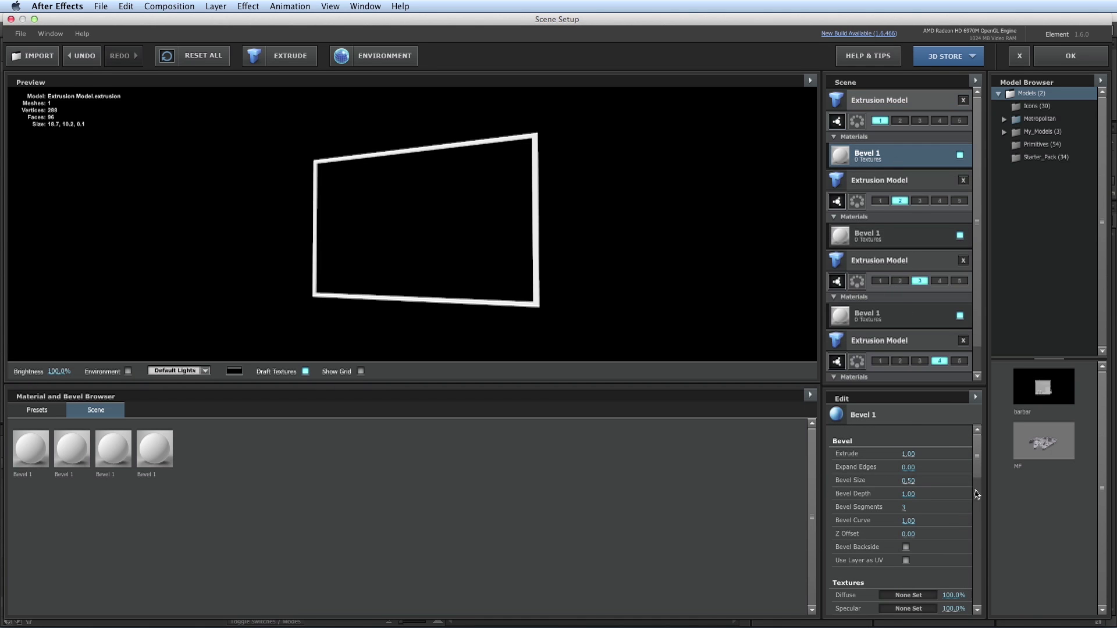
{"action": "left_click_drag", "start_coordinate": [978, 486], "coordinate": [983, 446]}
{"action": "left_click_drag", "start_coordinate": [905, 453], "coordinate": [960, 455]}
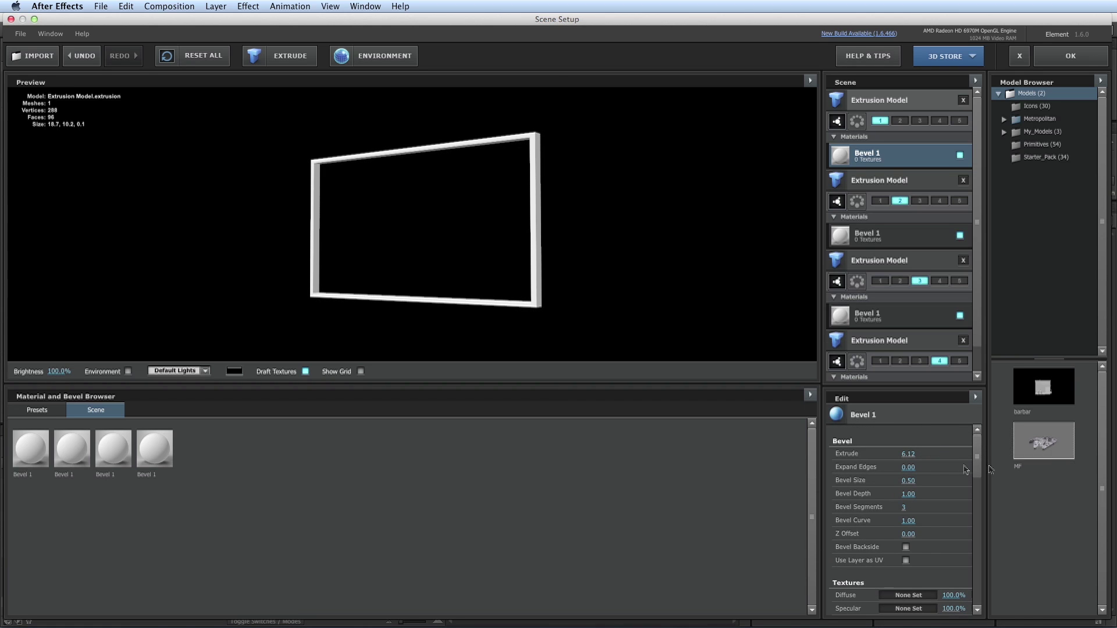
{"action": "left_click_drag", "start_coordinate": [989, 453], "coordinate": [1082, 454]}
{"action": "left_click", "coordinate": [908, 453]}
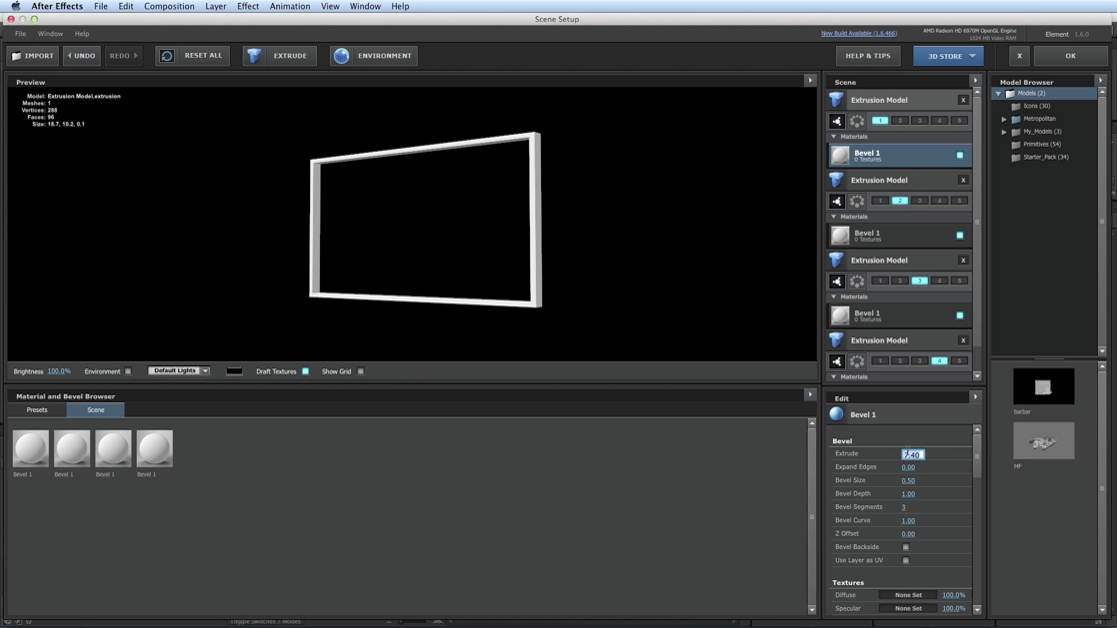
{"action": "key", "text": "Return"}
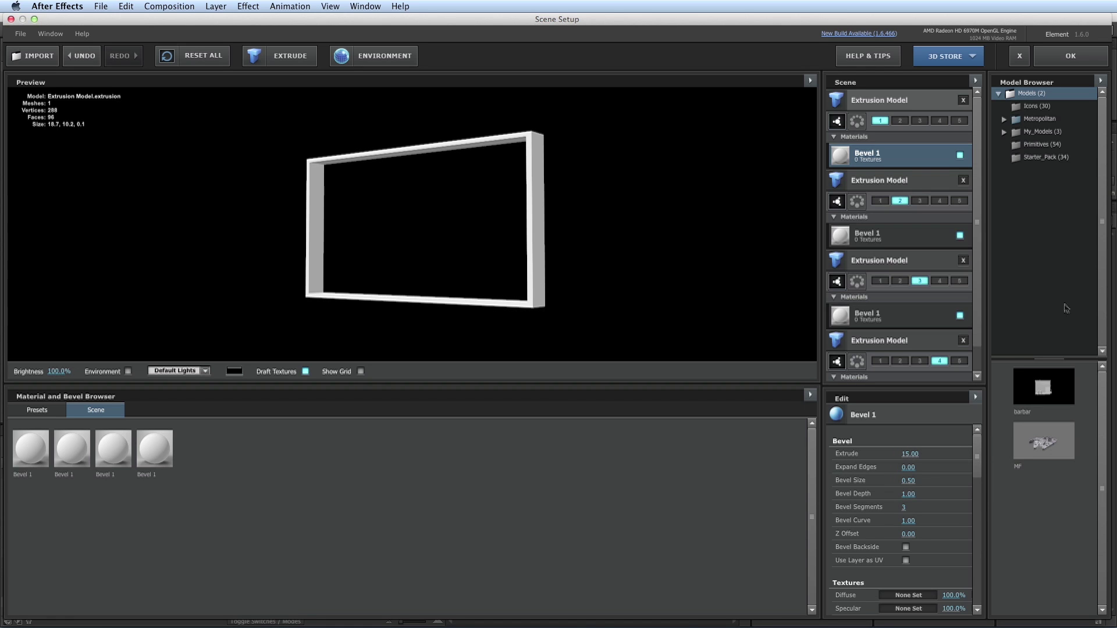
{"action": "left_click", "coordinate": [1070, 56]}
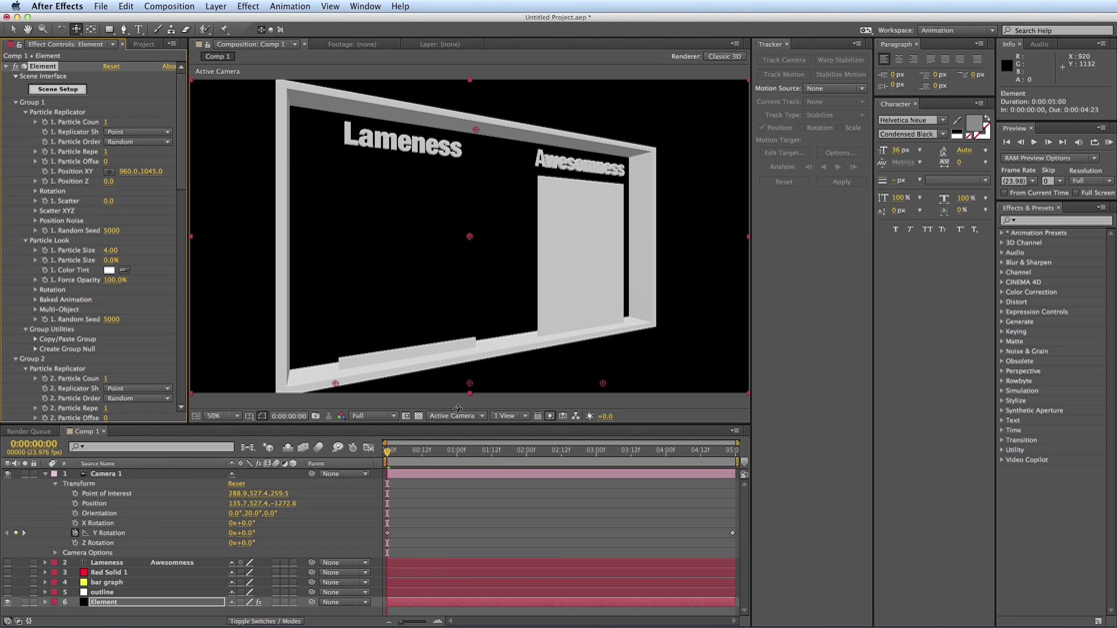
- Set Extrude to 10 on both the tall and low bar materials, then check the animation
{"action": "left_click_drag", "start_coordinate": [416, 455], "coordinate": [346, 477]}
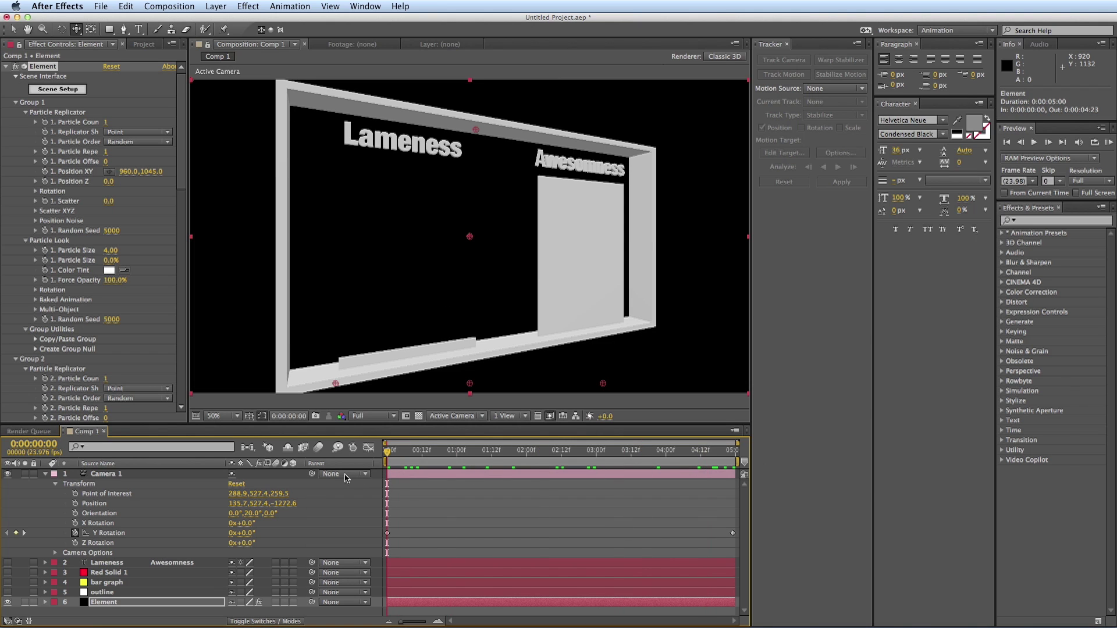
{"action": "left_click", "coordinate": [67, 92]}
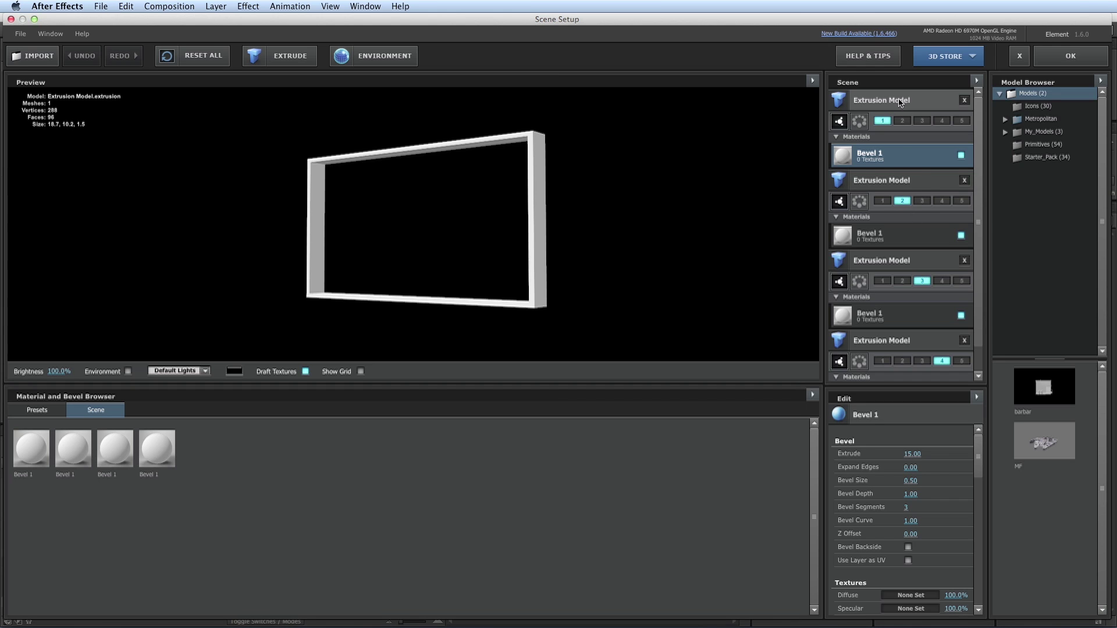
{"action": "left_click", "coordinate": [899, 230]}
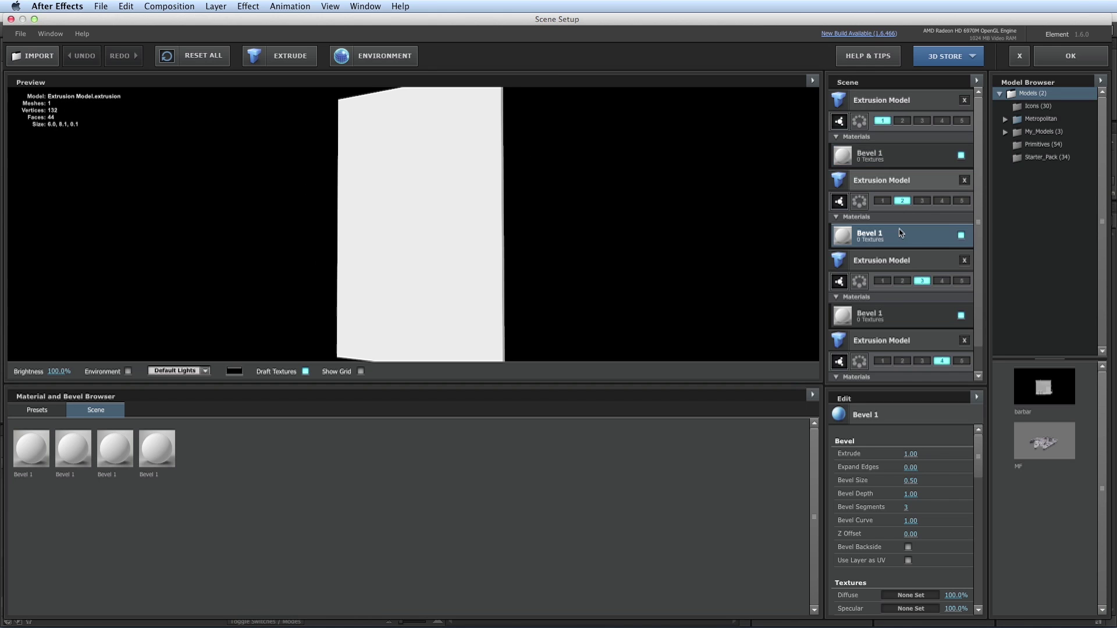
{"action": "left_click", "coordinate": [914, 453]}
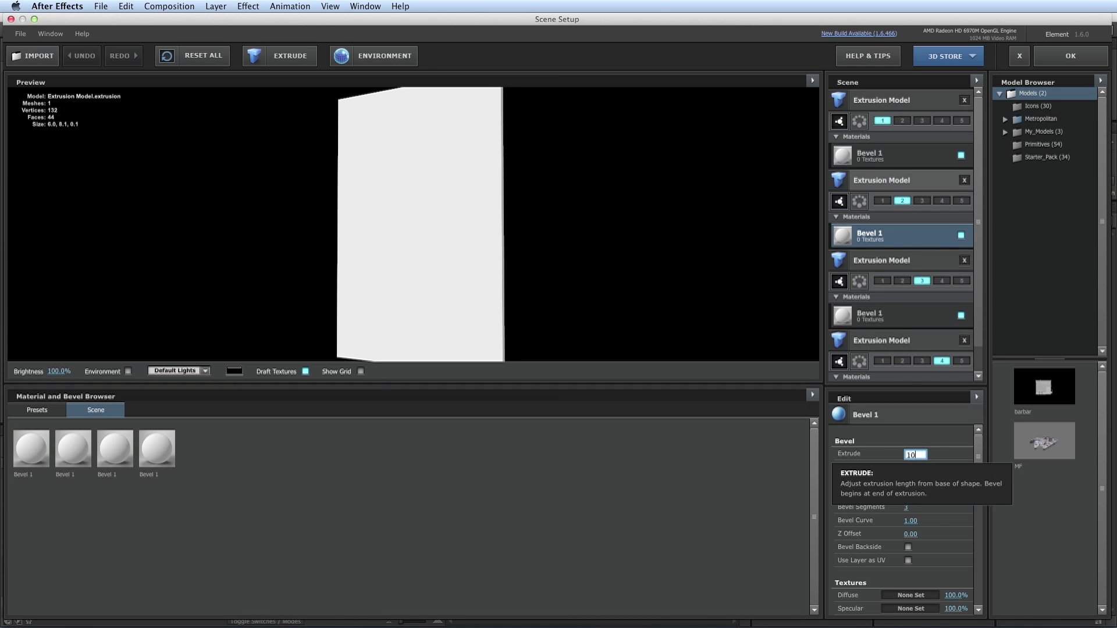
{"action": "key", "text": "Return"}
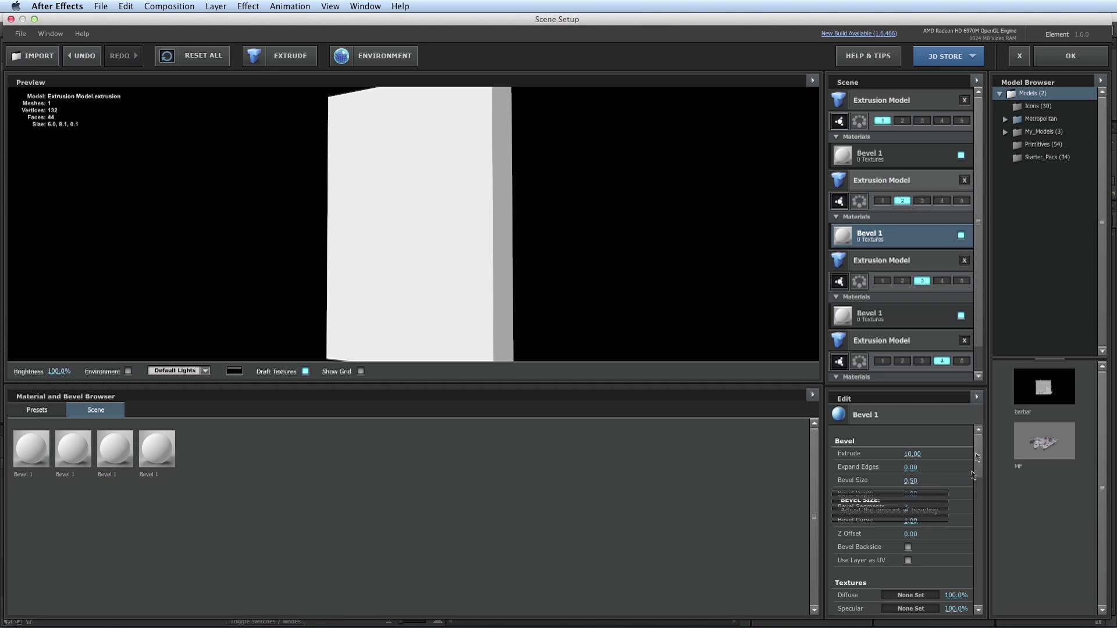
{"action": "left_click", "coordinate": [906, 319]}
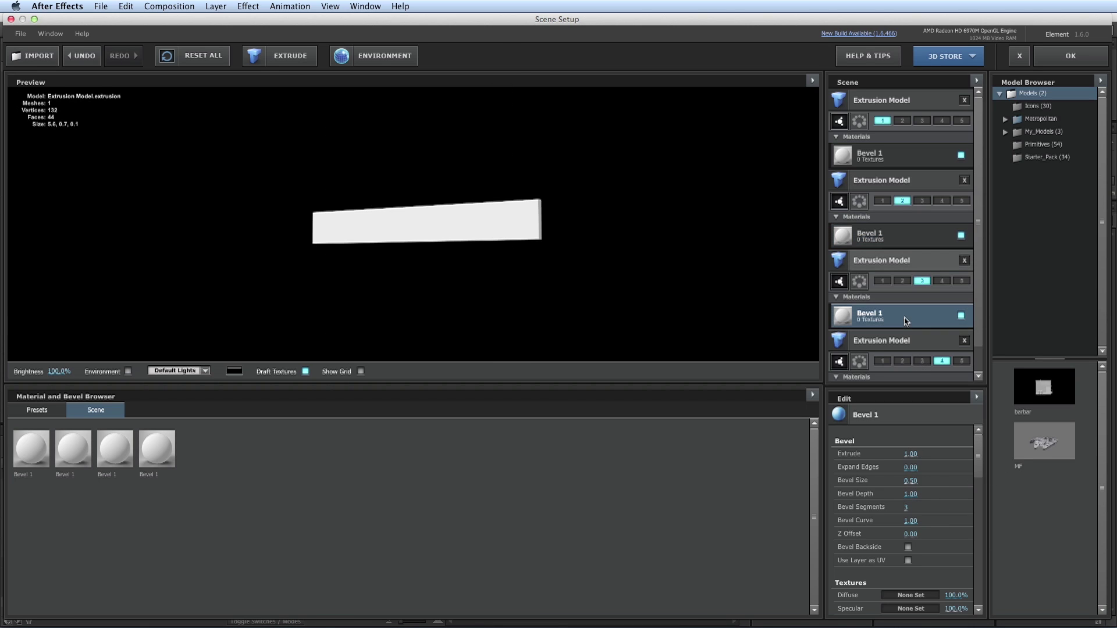
{"action": "left_click", "coordinate": [911, 454]}
{"action": "key", "text": "Return"}
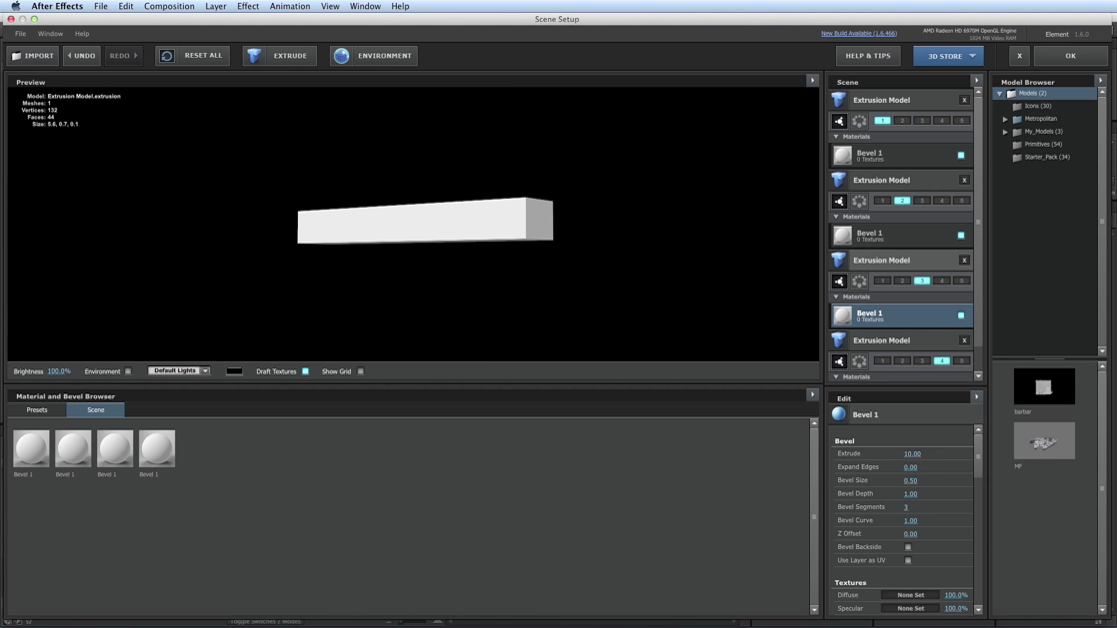
{"action": "left_click", "coordinate": [1071, 56]}
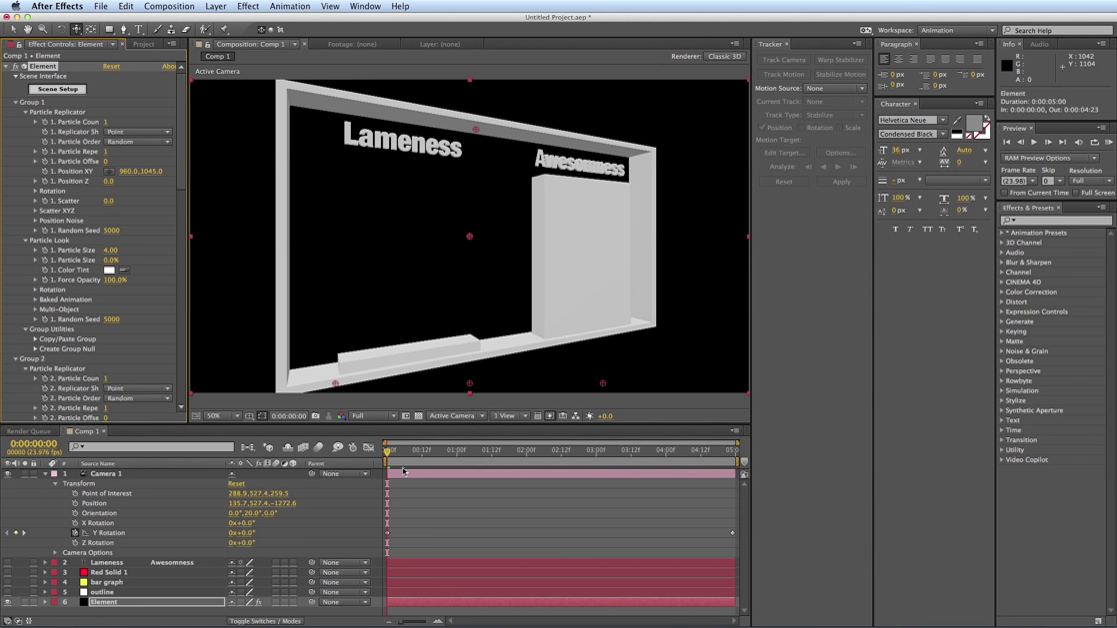
{"action": "left_click_drag", "start_coordinate": [400, 453], "coordinate": [512, 454]}
{"action": "key", "text": "Home"}
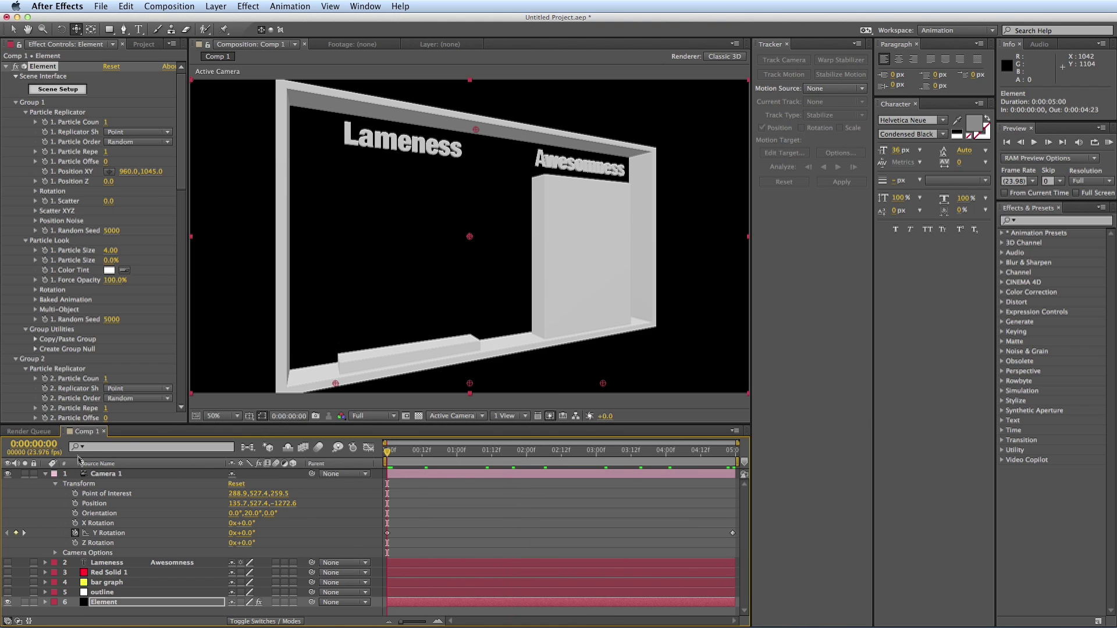
- Give the tall bar a red Paint material with a pink specular colour
{"action": "left_click", "coordinate": [56, 90]}
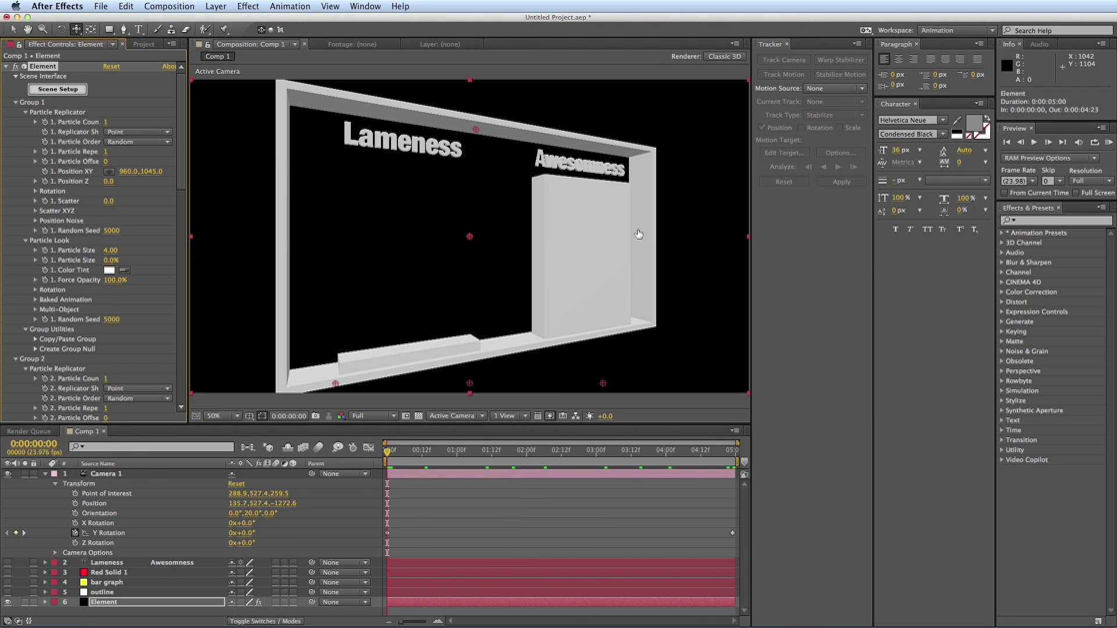
{"action": "left_click", "coordinate": [916, 233]}
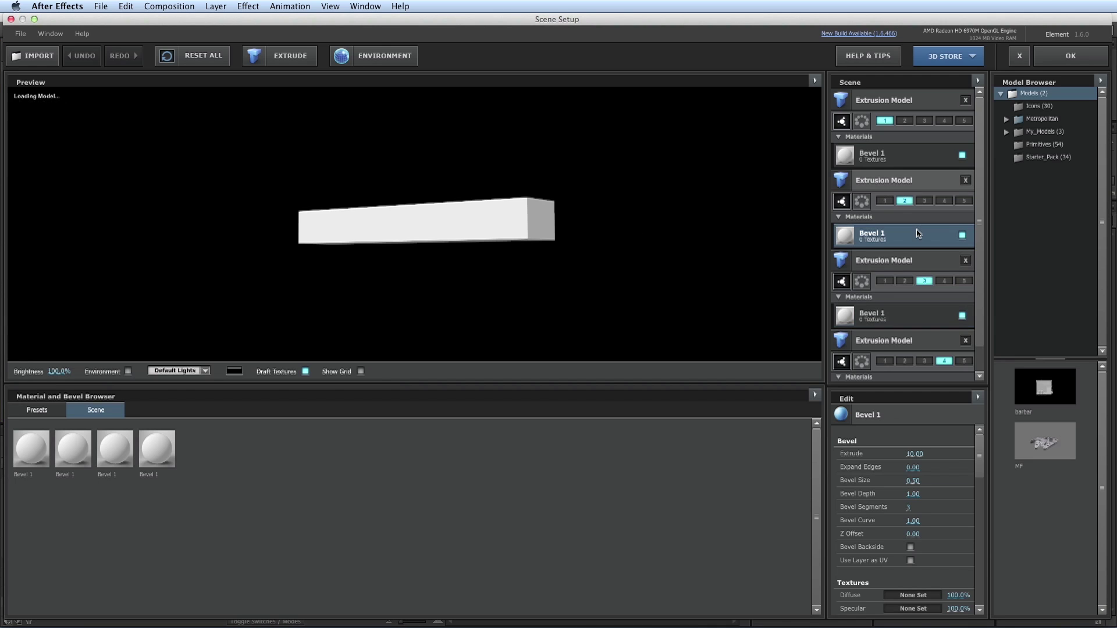
{"action": "left_click", "coordinate": [38, 410]}
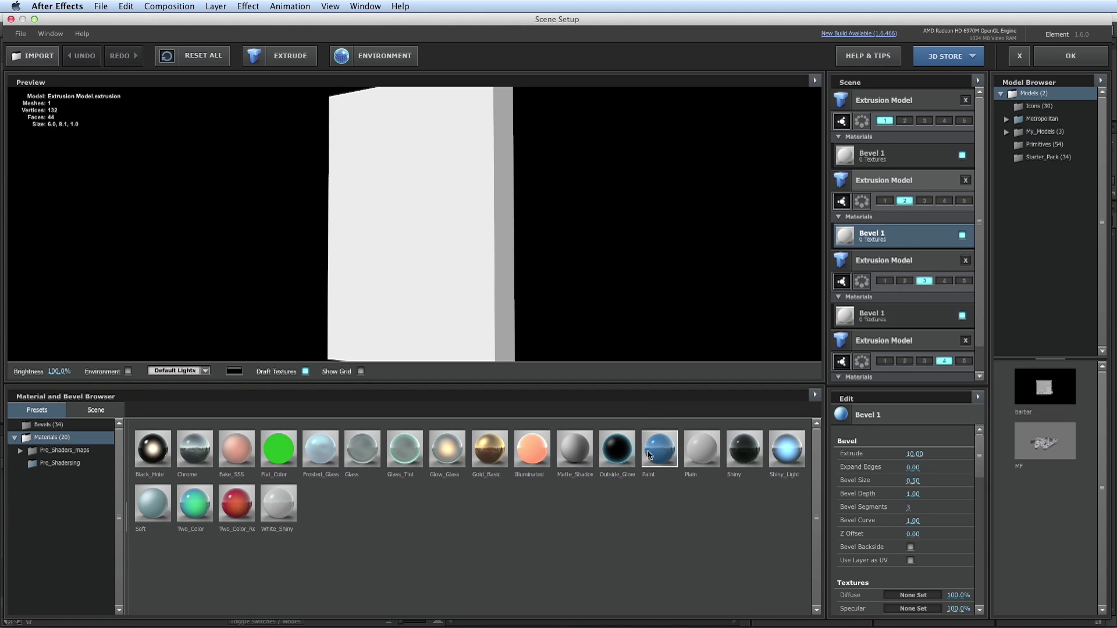
{"action": "mouse_move", "coordinate": [652, 459]}
{"action": "left_mouse_down"}
{"action": "mouse_move", "coordinate": [423, 236]}
{"action": "mouse_move", "coordinate": [422, 249]}
{"action": "left_mouse_up"}
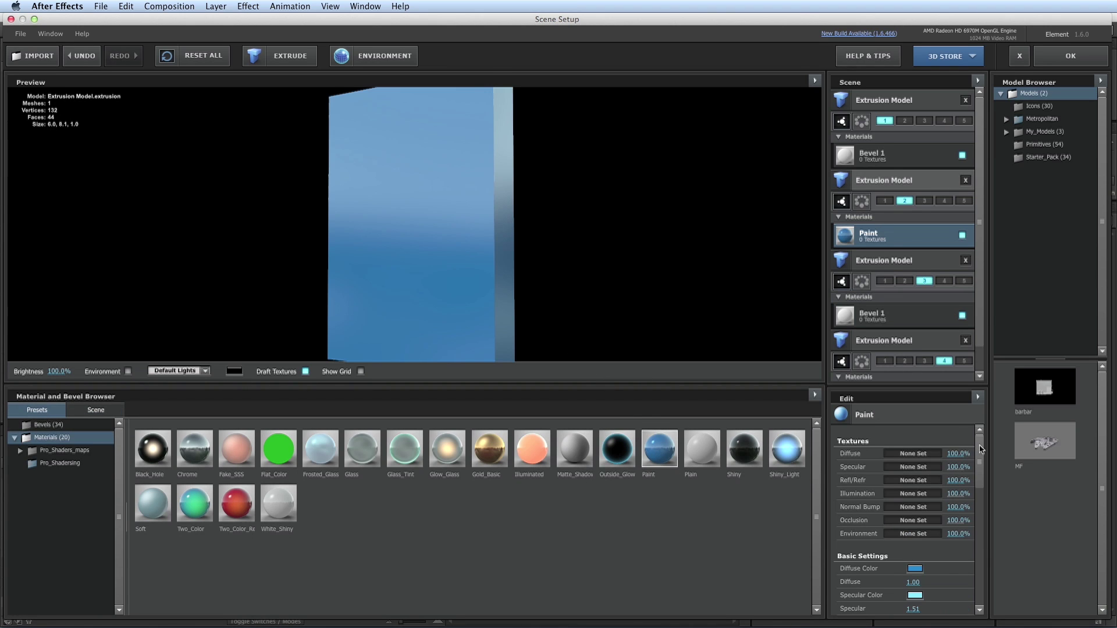
{"action": "scroll", "coordinate": [982, 448], "scroll_direction": "down", "scroll_amount": 3}
{"action": "left_click", "coordinate": [915, 510]}
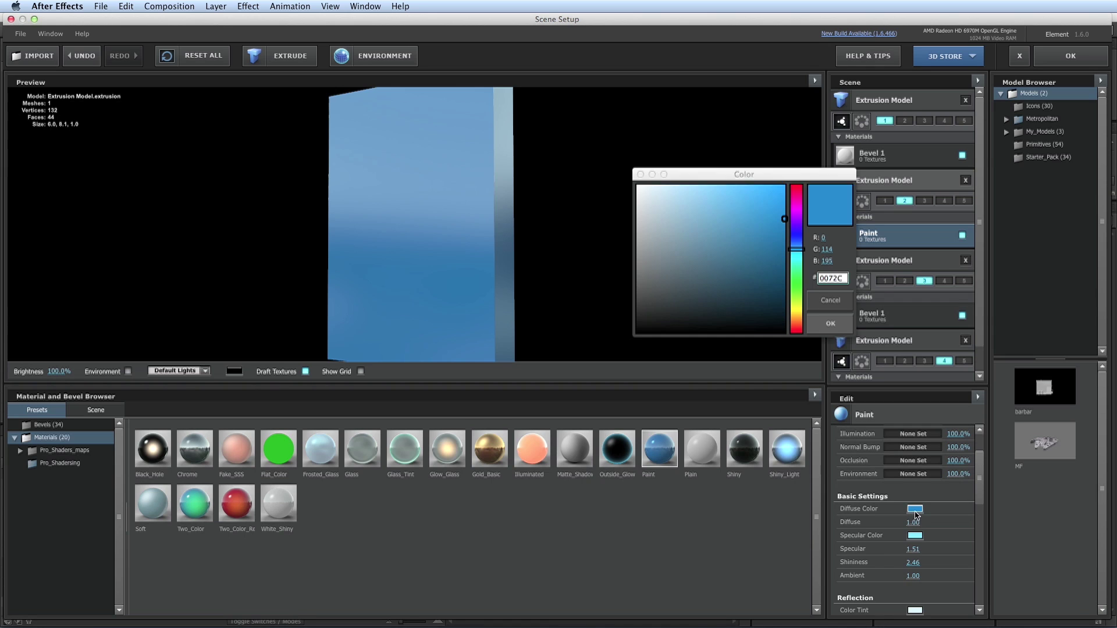
{"action": "left_click_drag", "start_coordinate": [800, 273], "coordinate": [796, 185]}
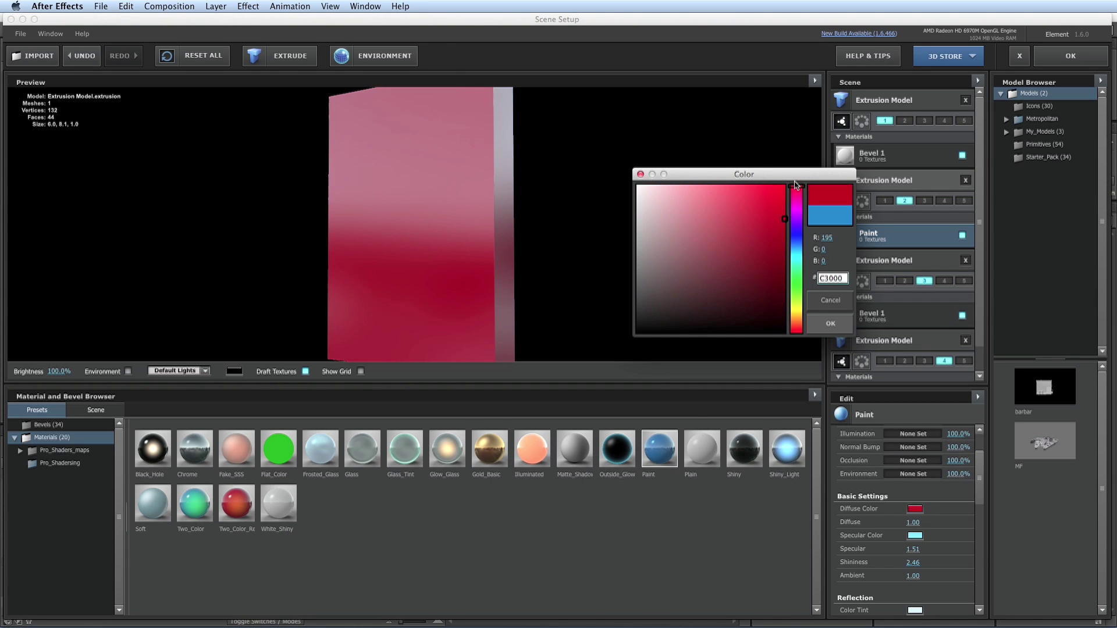
{"action": "left_click", "coordinate": [830, 324]}
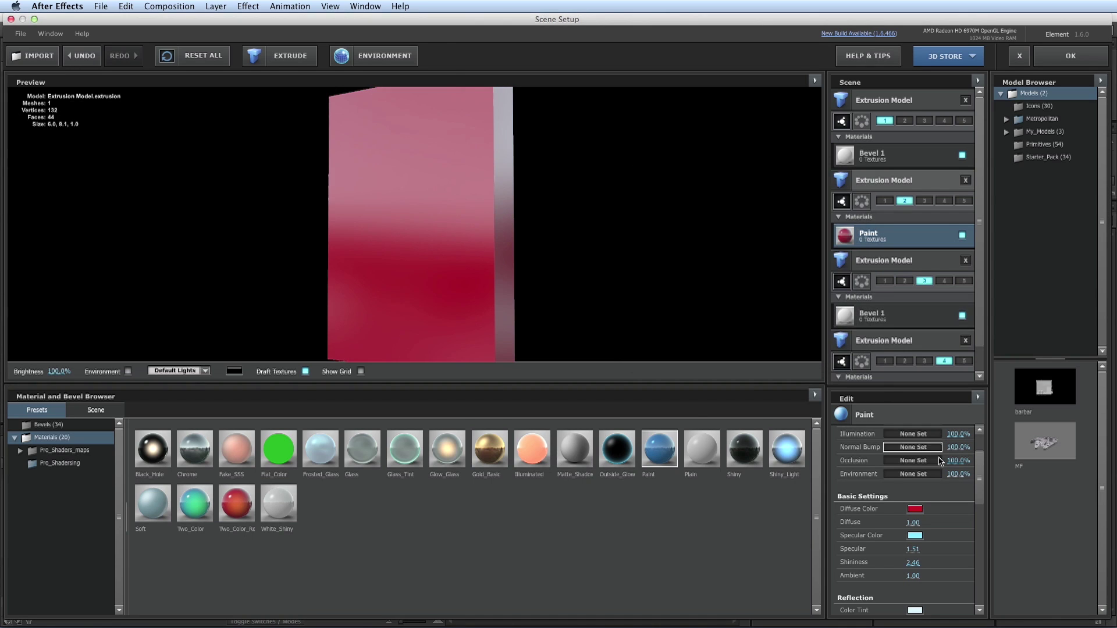
{"action": "left_click", "coordinate": [915, 536]}
{"action": "left_click_drag", "start_coordinate": [797, 222], "coordinate": [799, 186]}
{"action": "left_click", "coordinate": [825, 324]}
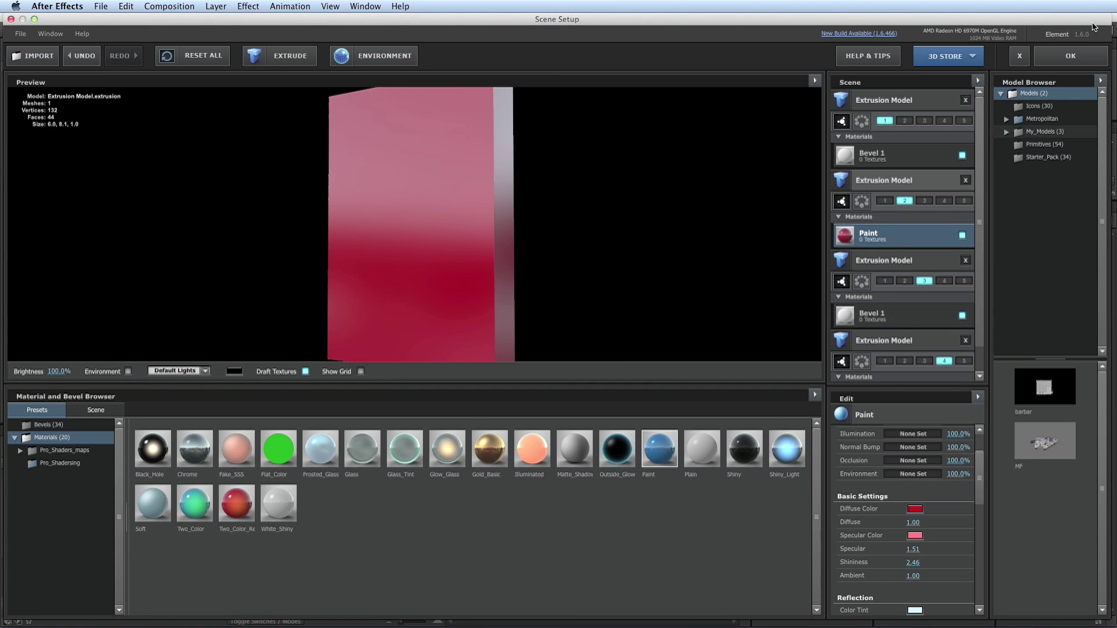
{"action": "left_click", "coordinate": [1071, 56]}
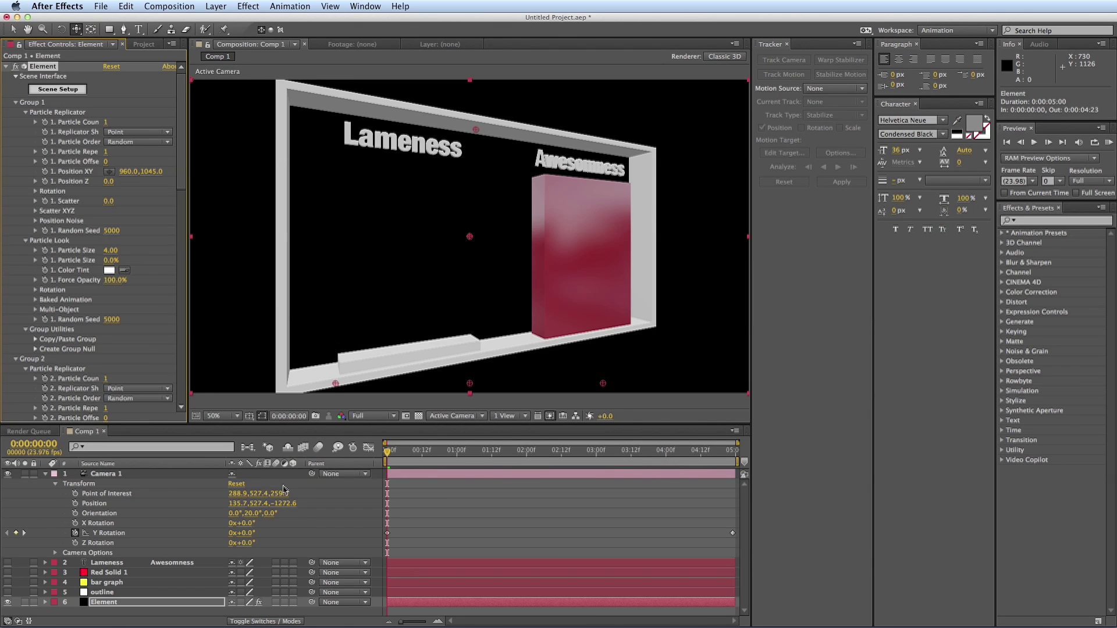
- Give the low bar a bright yellow Paint material with a yellow specular colour
{"action": "left_click", "coordinate": [42, 89]}
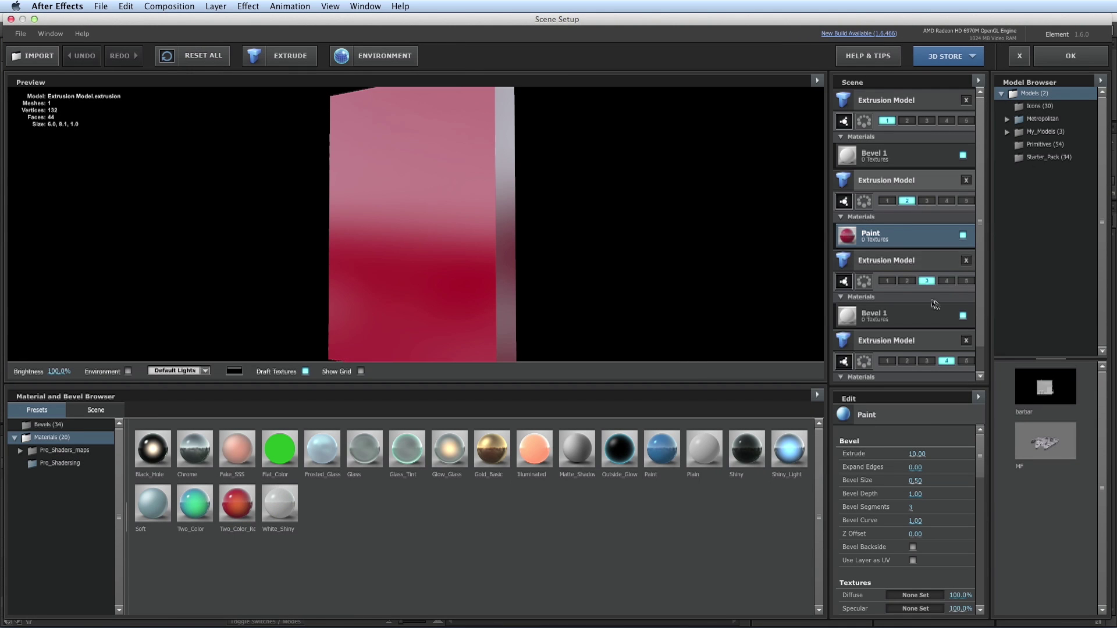
{"action": "left_click", "coordinate": [912, 325]}
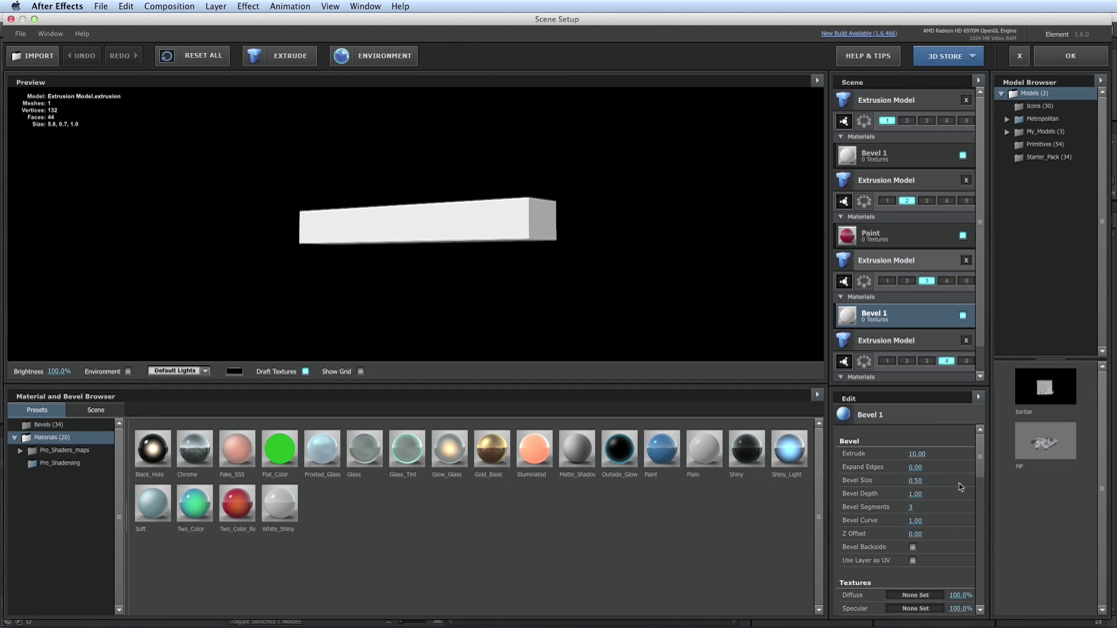
{"action": "left_click_drag", "start_coordinate": [655, 454], "coordinate": [455, 232]}
{"action": "left_click_drag", "start_coordinate": [980, 479], "coordinate": [980, 505]}
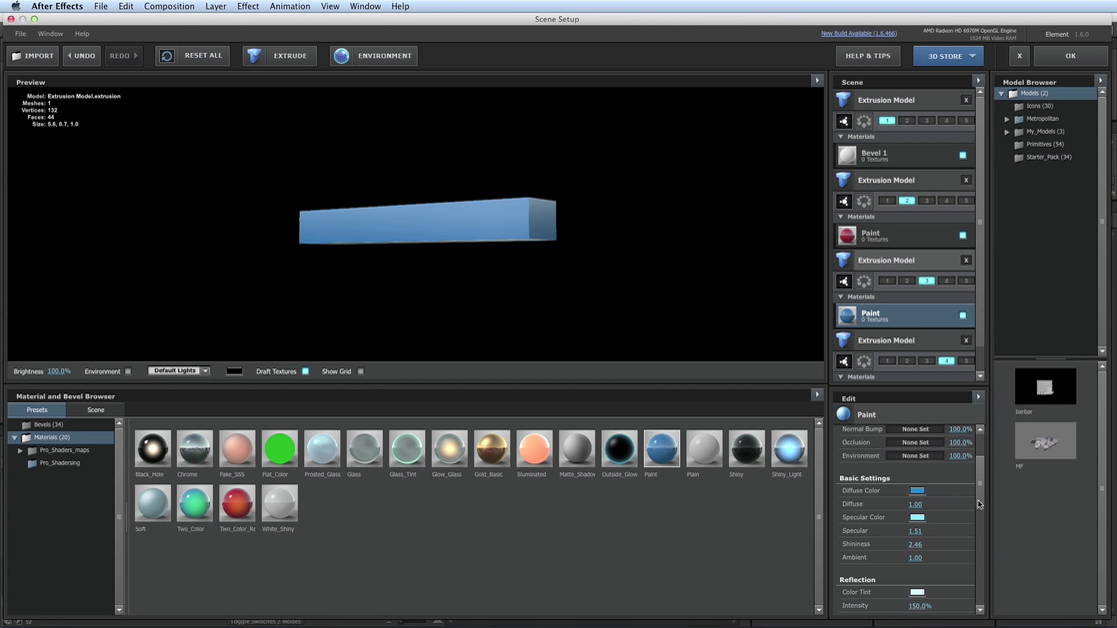
{"action": "left_click", "coordinate": [916, 492]}
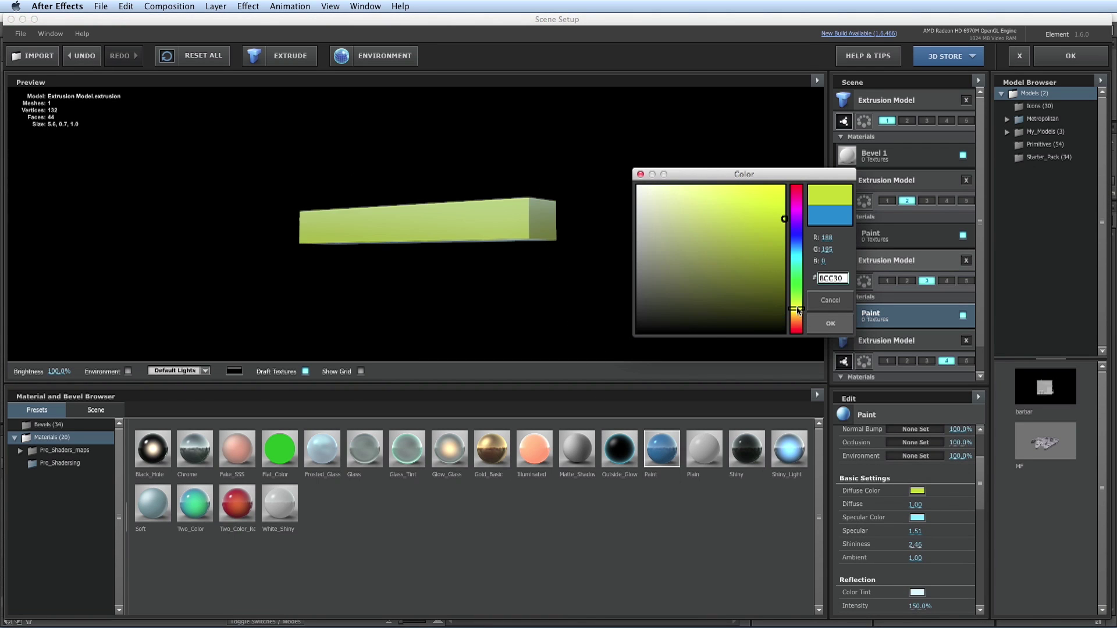
{"action": "left_click_drag", "start_coordinate": [780, 197], "coordinate": [783, 185]}
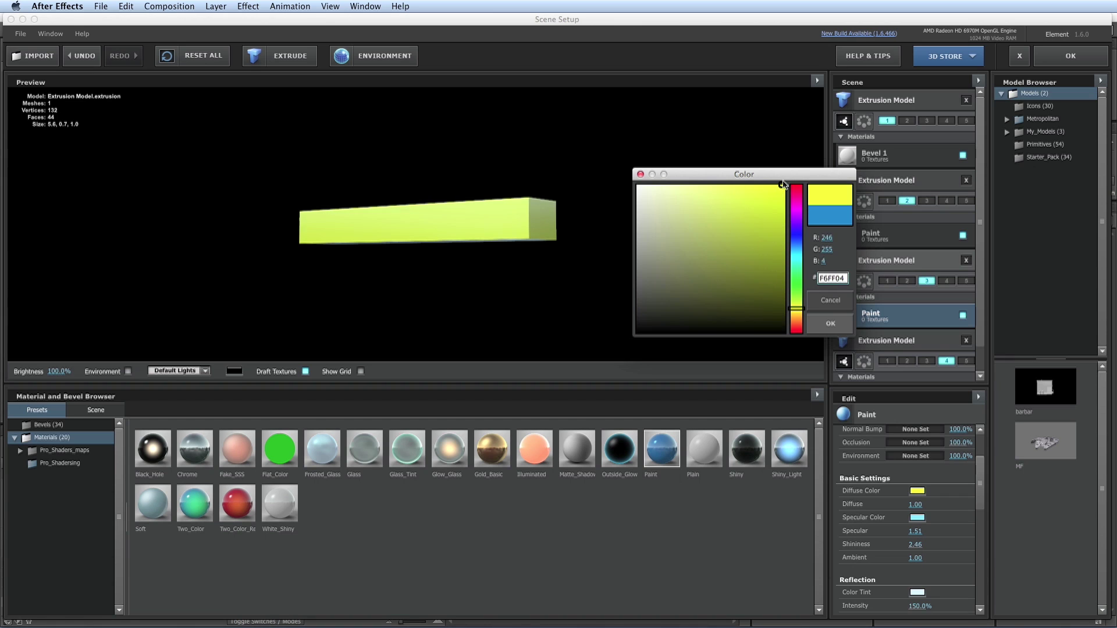
{"action": "left_click", "coordinate": [837, 324]}
{"action": "left_click", "coordinate": [917, 517]}
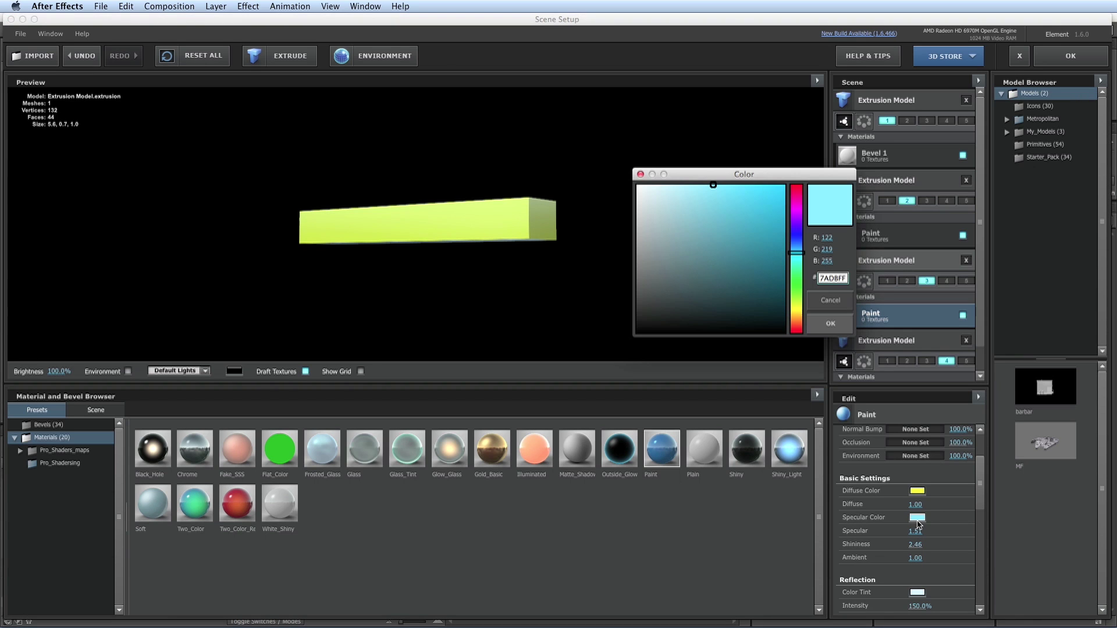
{"action": "left_click", "coordinate": [796, 312]}
{"action": "left_click", "coordinate": [828, 324]}
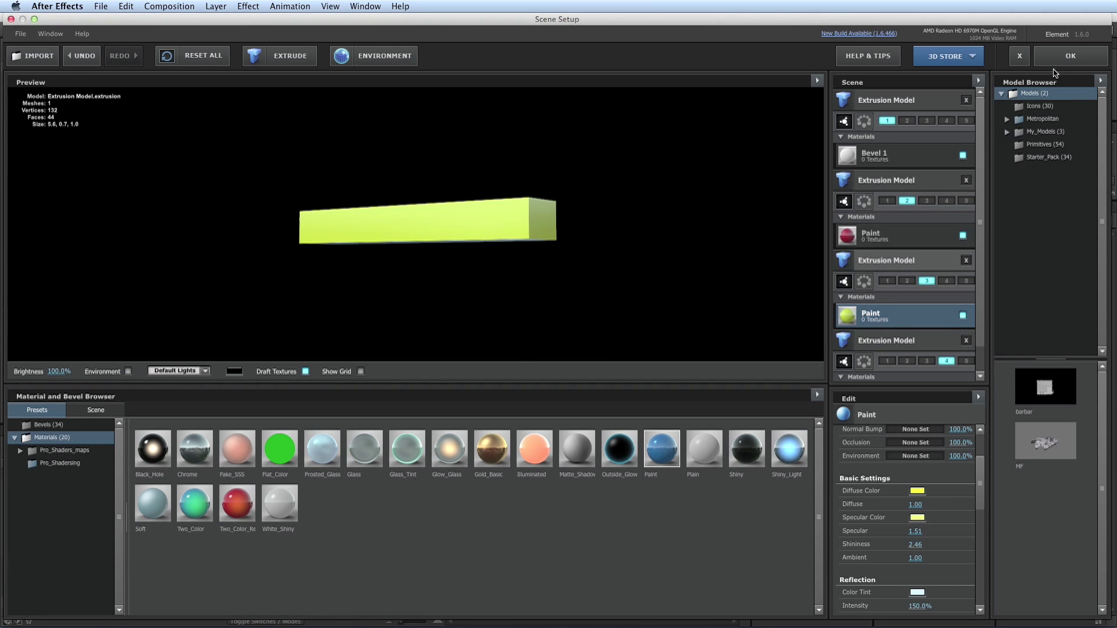
{"action": "left_click", "coordinate": [1071, 56]}
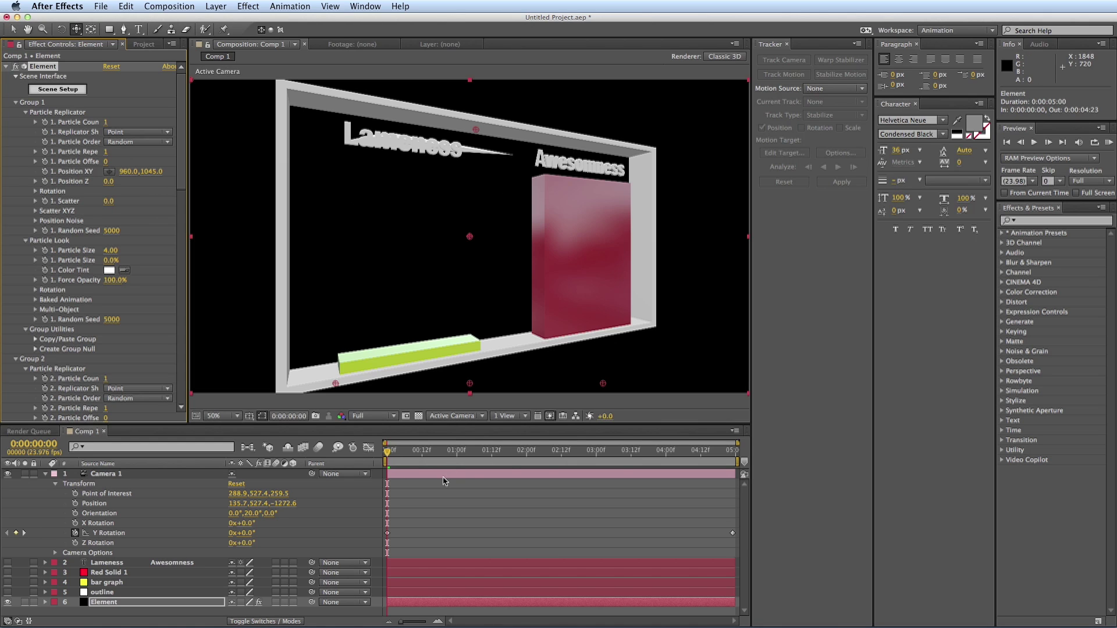
- Jump to about 0:00:03:06 to check bar growth, then undo a trial camera orbit
{"action": "left_click_drag", "start_coordinate": [395, 452], "coordinate": [614, 457]}
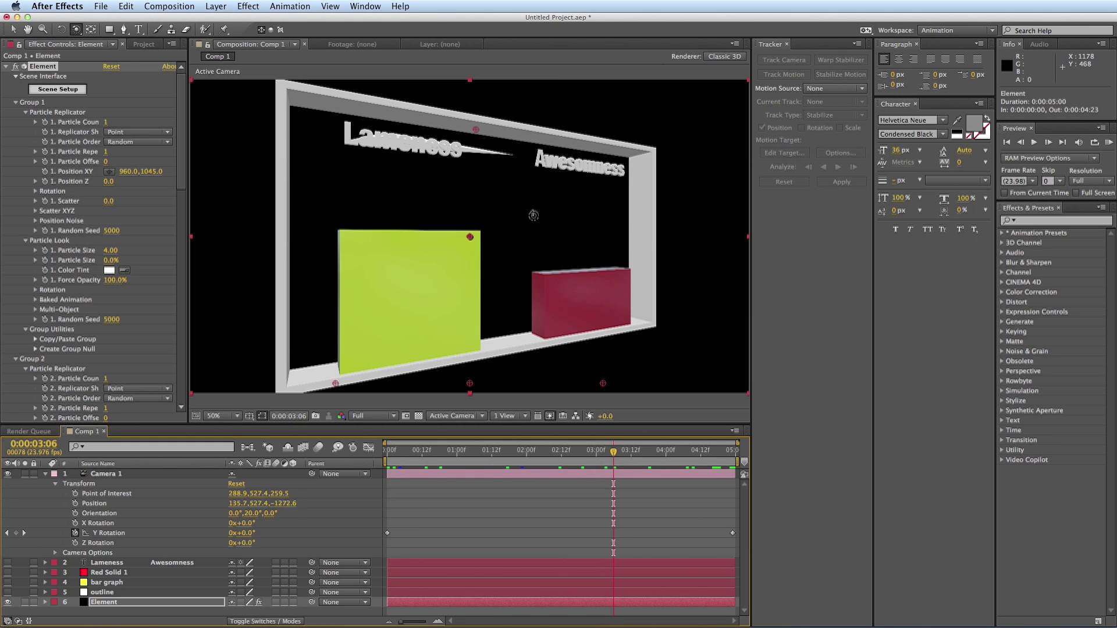
{"action": "left_click_drag", "start_coordinate": [534, 216], "coordinate": [488, 239]}
{"action": "key", "text": "super+z"}
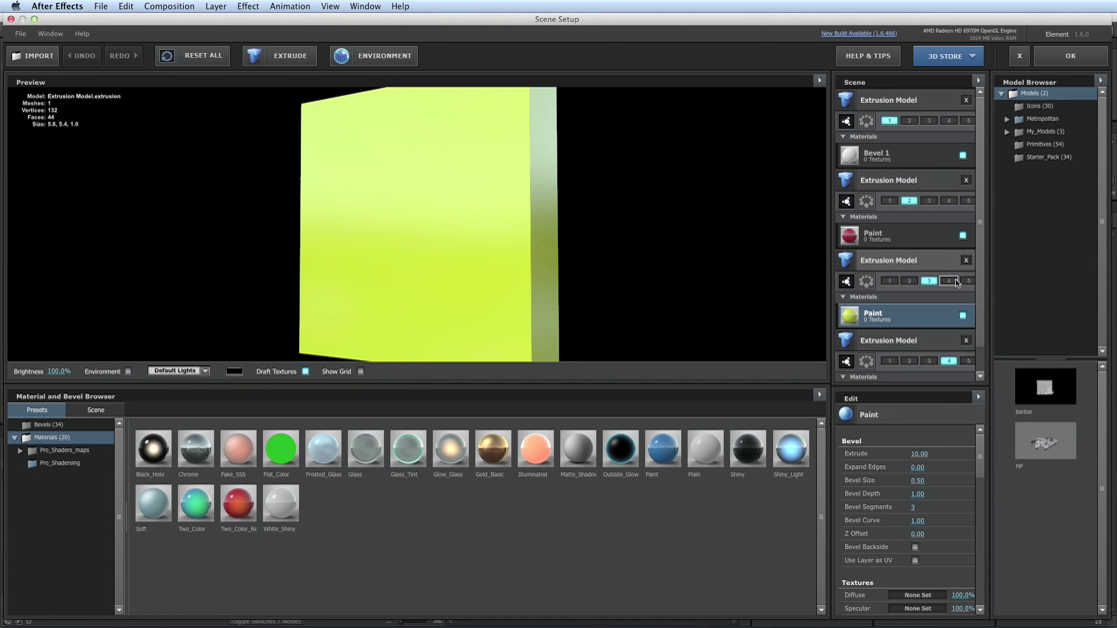
- Enable Fix Holes and set Spike Filter 0.44 on the text extrusion model, then apply
{"action": "scroll", "coordinate": [956, 284], "scroll_direction": "down", "scroll_amount": 1}
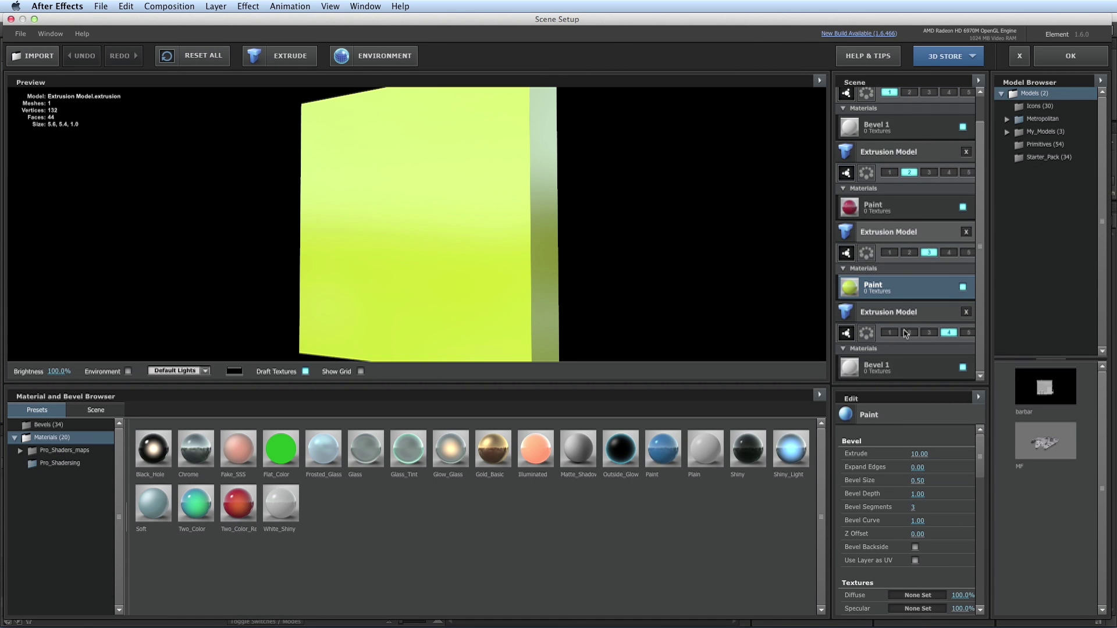
{"action": "left_click", "coordinate": [906, 315]}
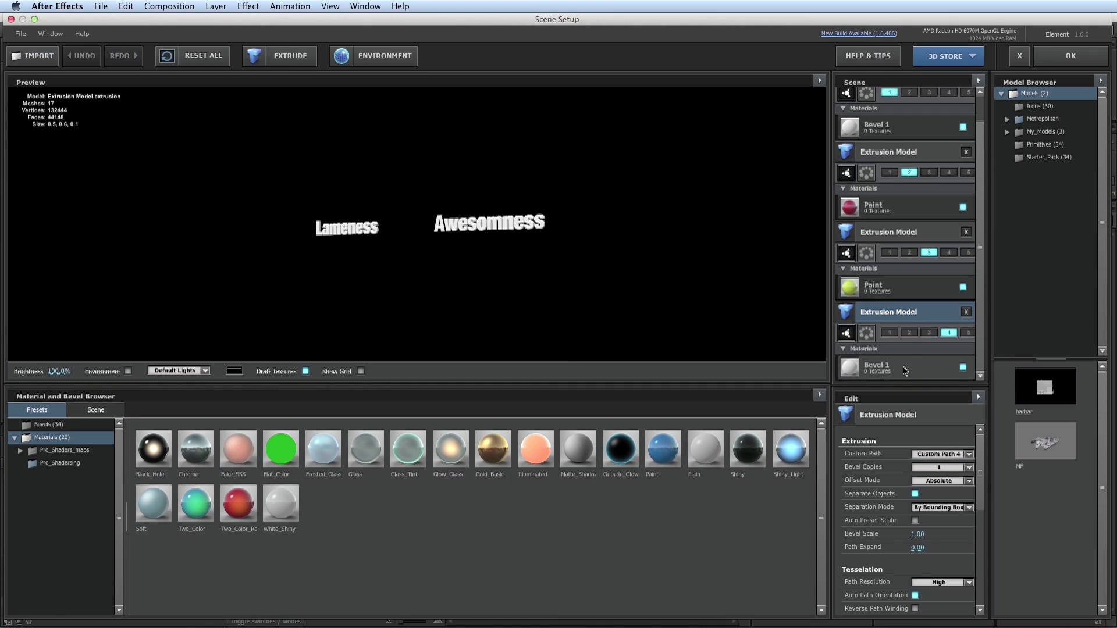
{"action": "scroll", "coordinate": [942, 530], "scroll_direction": "down", "scroll_amount": 4}
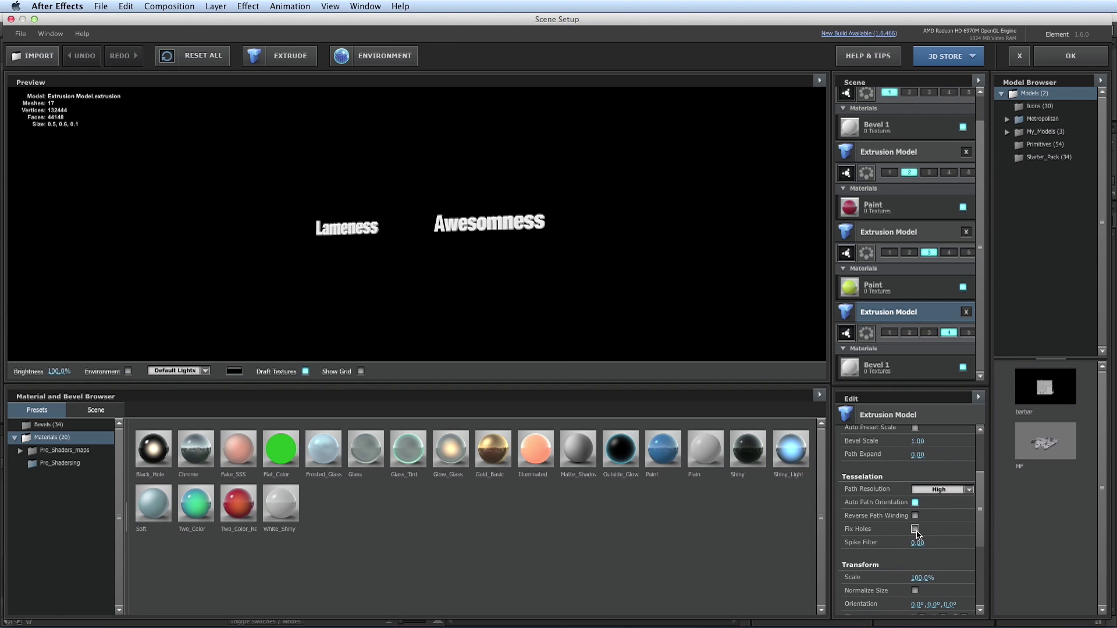
{"action": "left_click", "coordinate": [915, 530]}
{"action": "left_click_drag", "start_coordinate": [932, 544], "coordinate": [946, 545]}
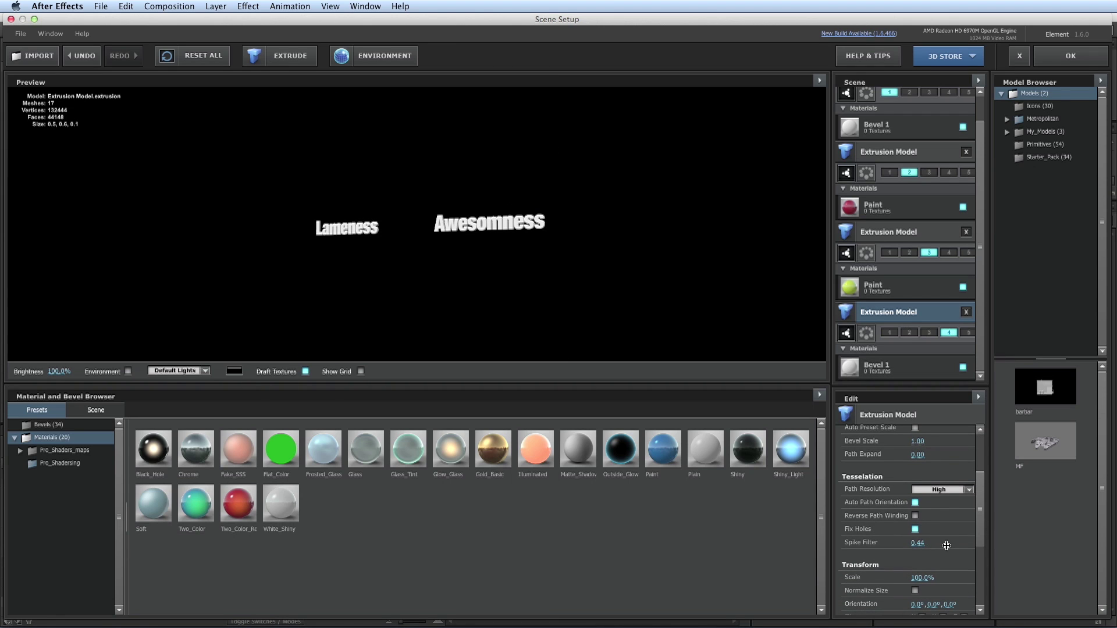
{"action": "left_click", "coordinate": [1071, 56]}
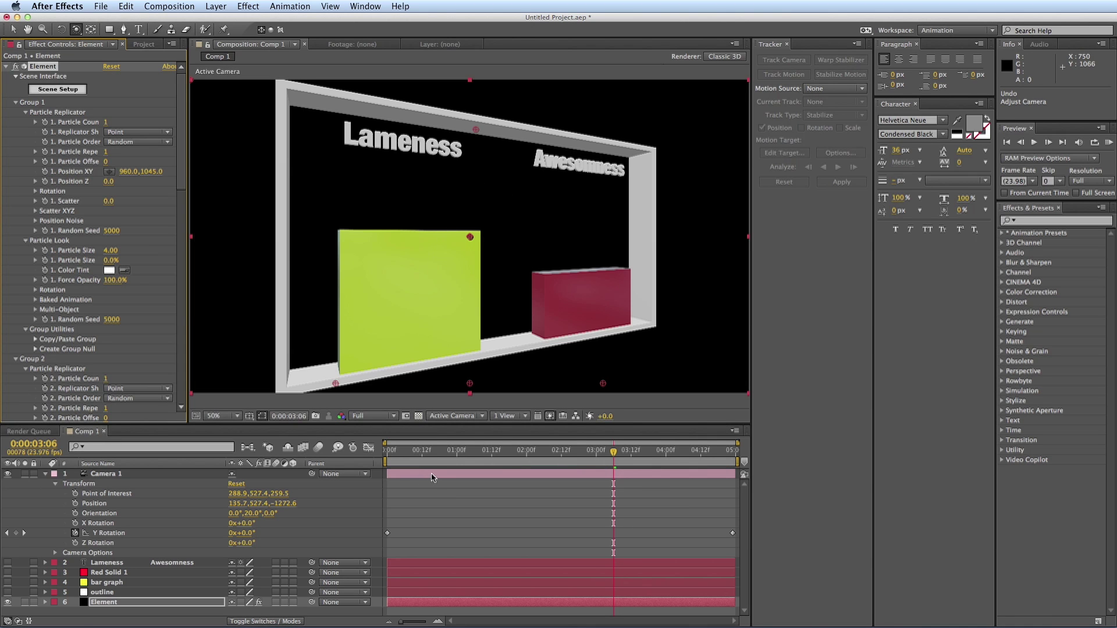
- At frame 0, create a light gray #B8B8B8 solid and move it below the Element layer
{"action": "key", "text": "Home"}
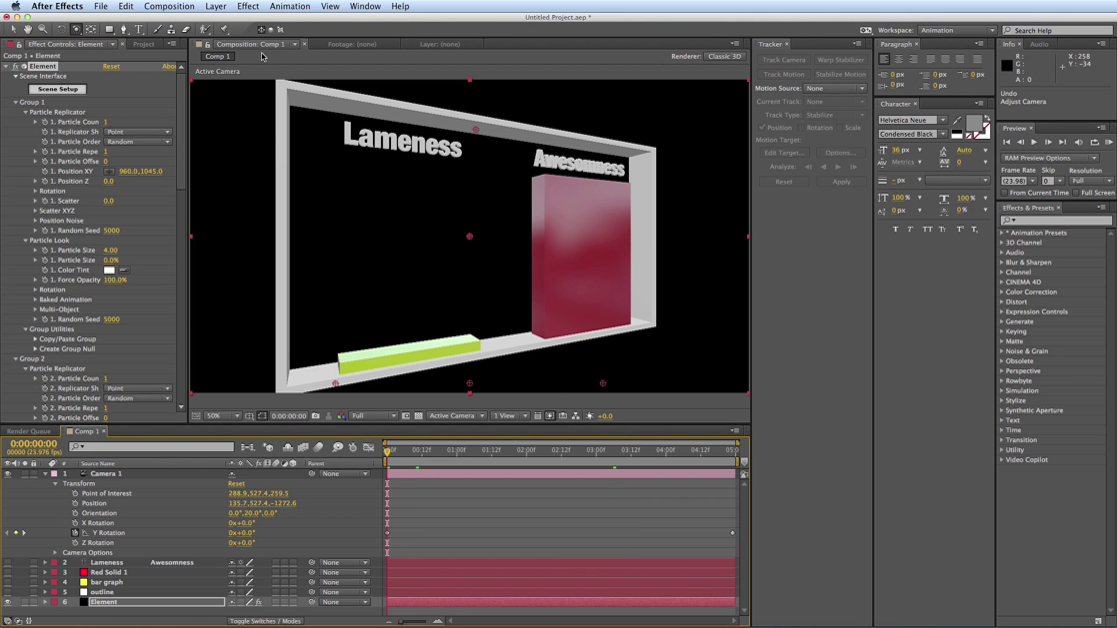
{"action": "left_click", "coordinate": [240, 8]}
{"action": "mouse_move", "coordinate": [256, 22]}
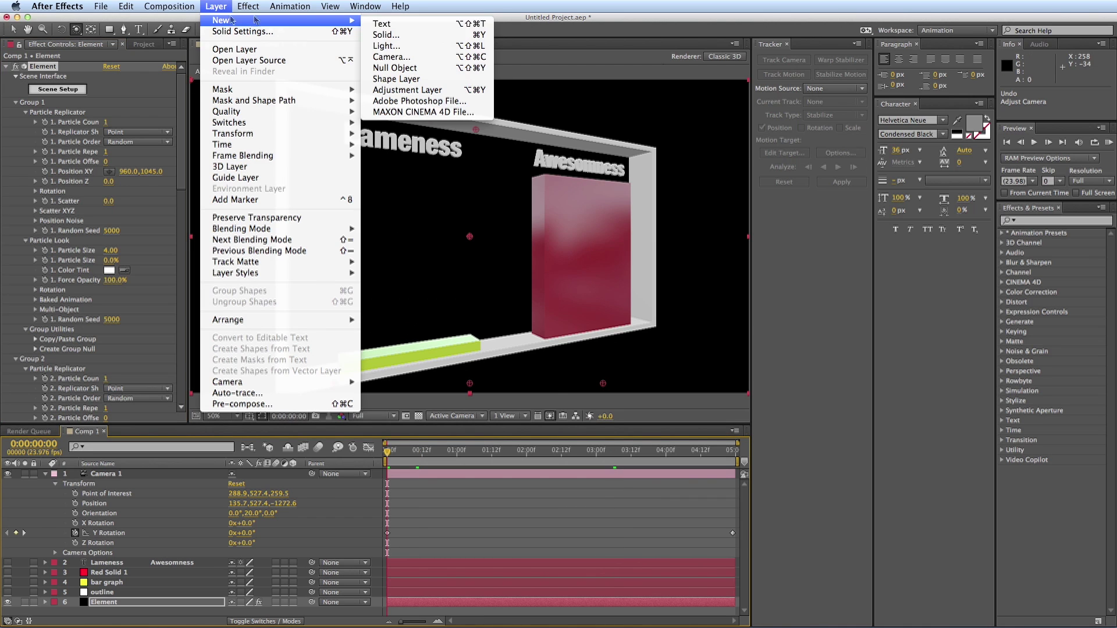
{"action": "left_click", "coordinate": [393, 34]}
{"action": "left_click", "coordinate": [654, 365]}
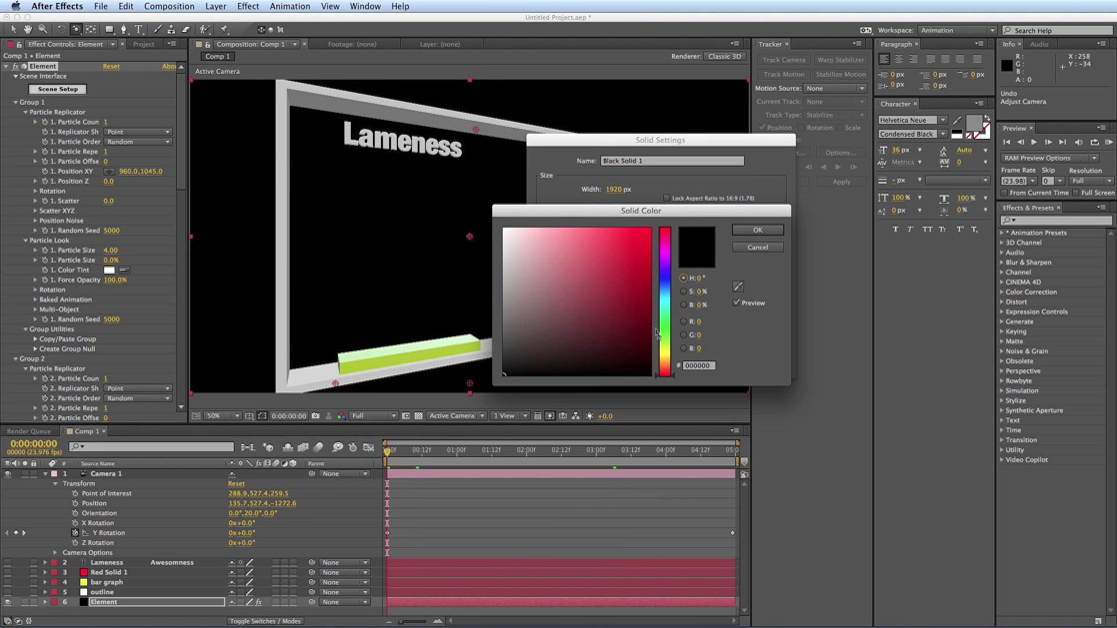
{"action": "left_click", "coordinate": [525, 285]}
{"action": "left_click_drag", "start_coordinate": [525, 284], "coordinate": [491, 271]}
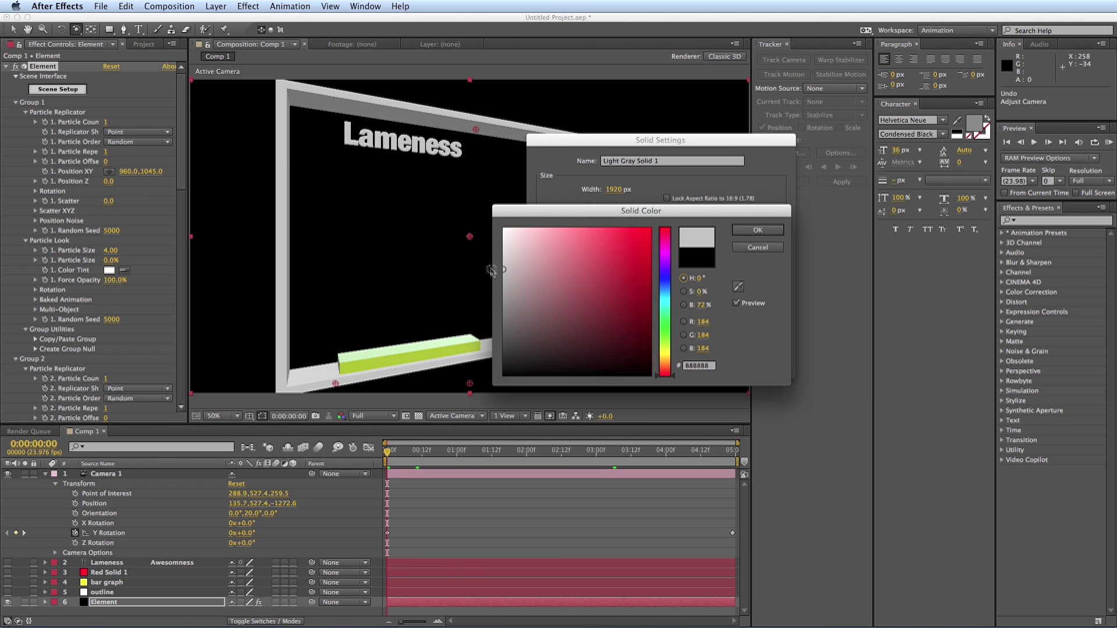
{"action": "left_click", "coordinate": [758, 230]}
{"action": "left_click", "coordinate": [757, 366]}
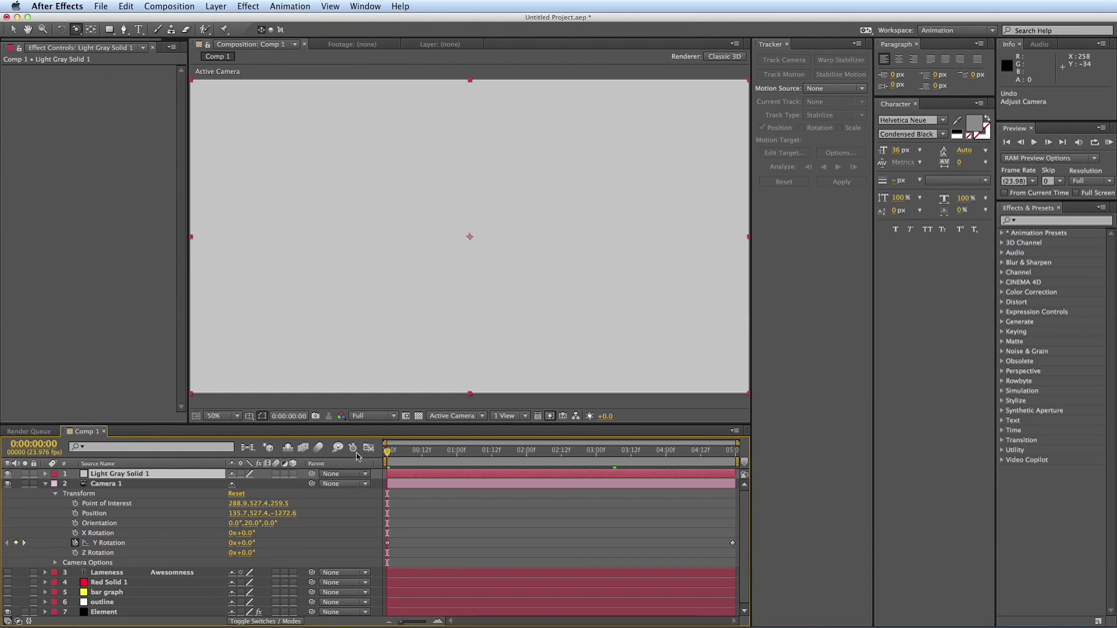
{"action": "left_click_drag", "start_coordinate": [146, 474], "coordinate": [112, 617]}
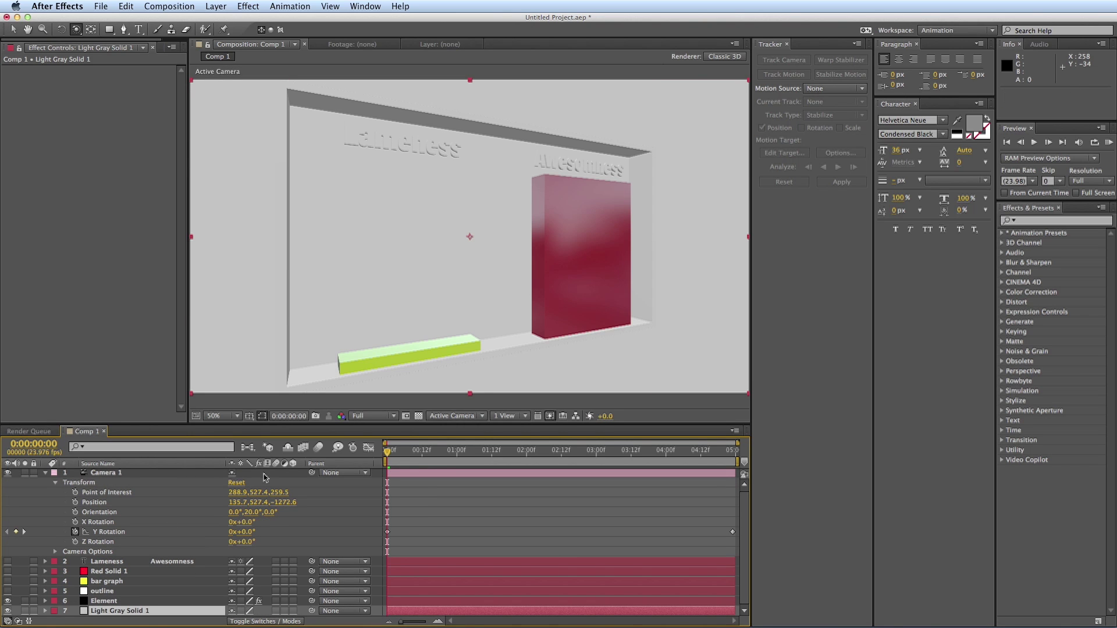
{"action": "left_click", "coordinate": [117, 602]}
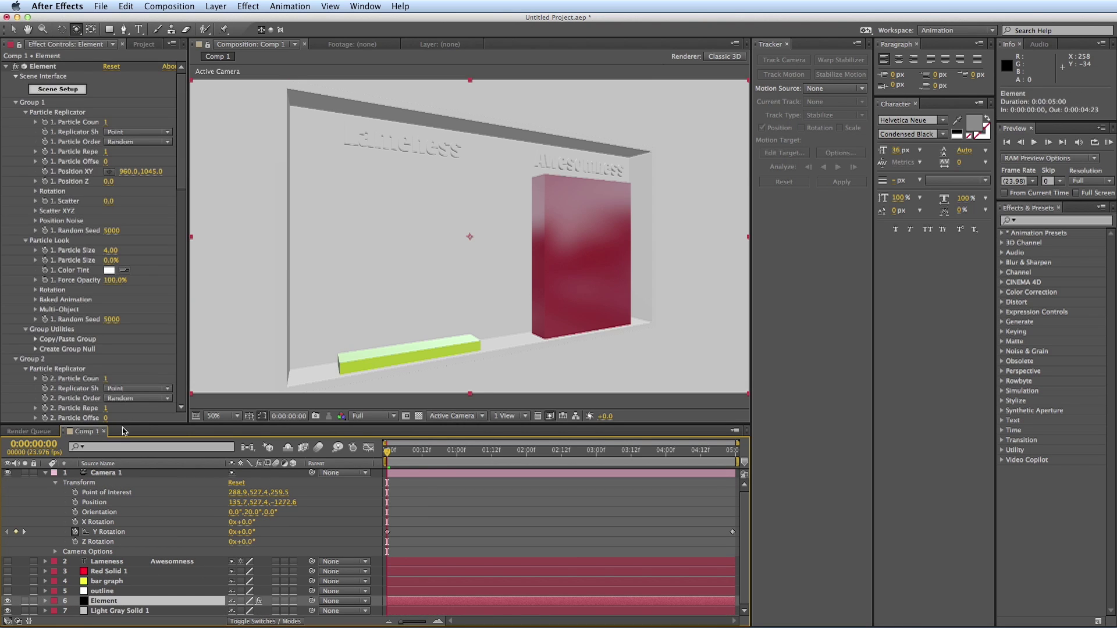
- In Element's Scene Setup, apply the Shiny material to the bar graph frame
{"action": "left_click", "coordinate": [61, 90]}
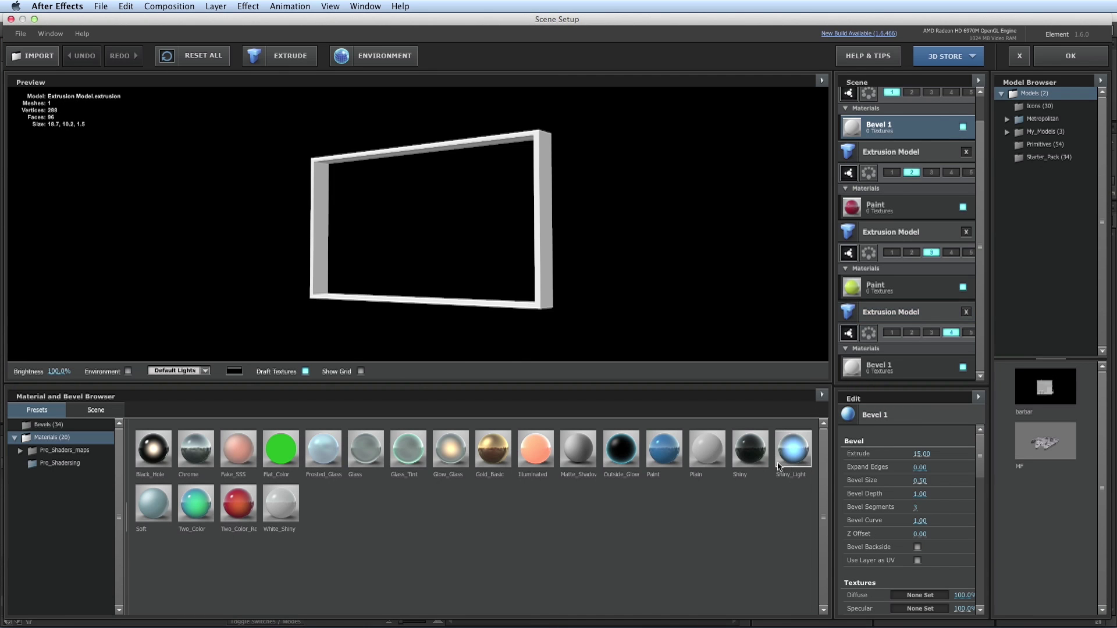
{"action": "left_click_drag", "start_coordinate": [748, 460], "coordinate": [545, 303]}
{"action": "left_click", "coordinate": [1068, 56]}
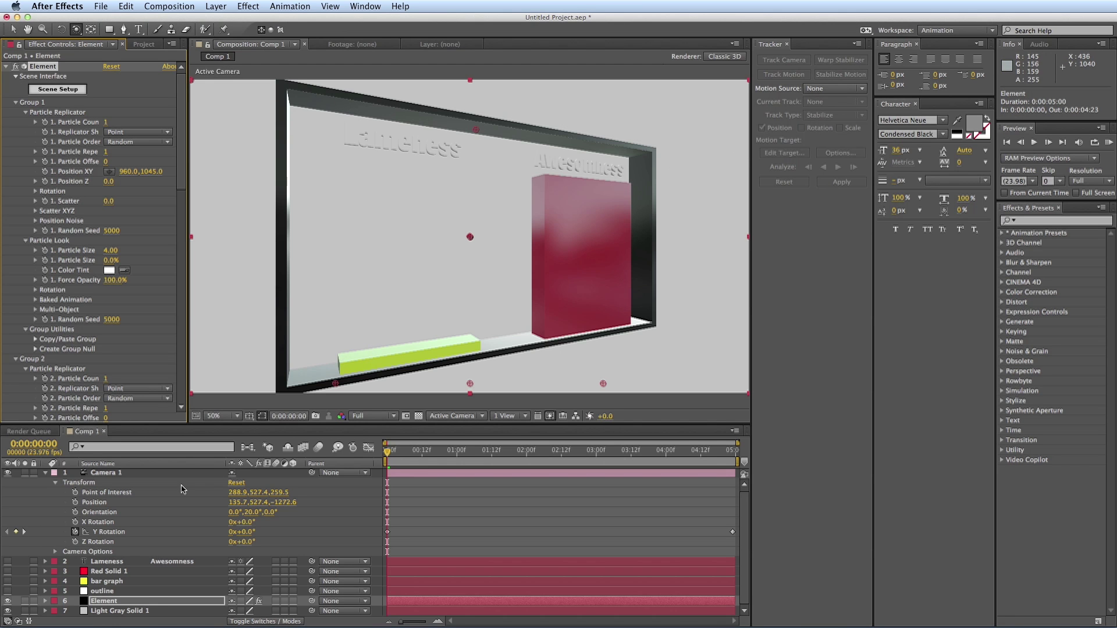
- Apply the Two_Color material to the Lameness and Awesomness text
{"action": "left_click", "coordinate": [58, 90]}
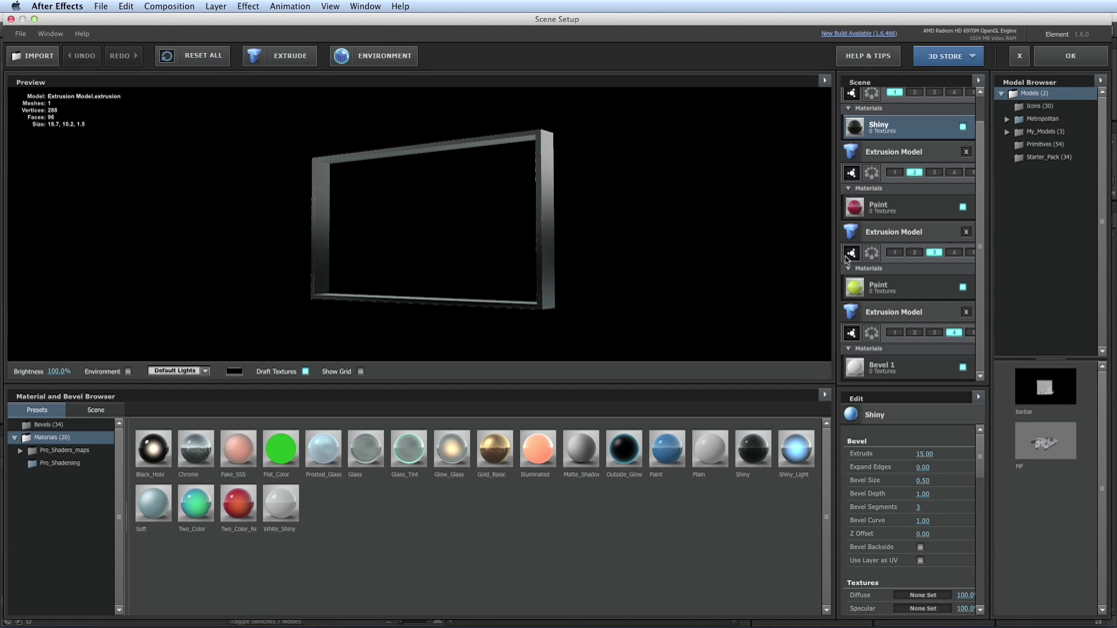
{"action": "left_click", "coordinate": [905, 370]}
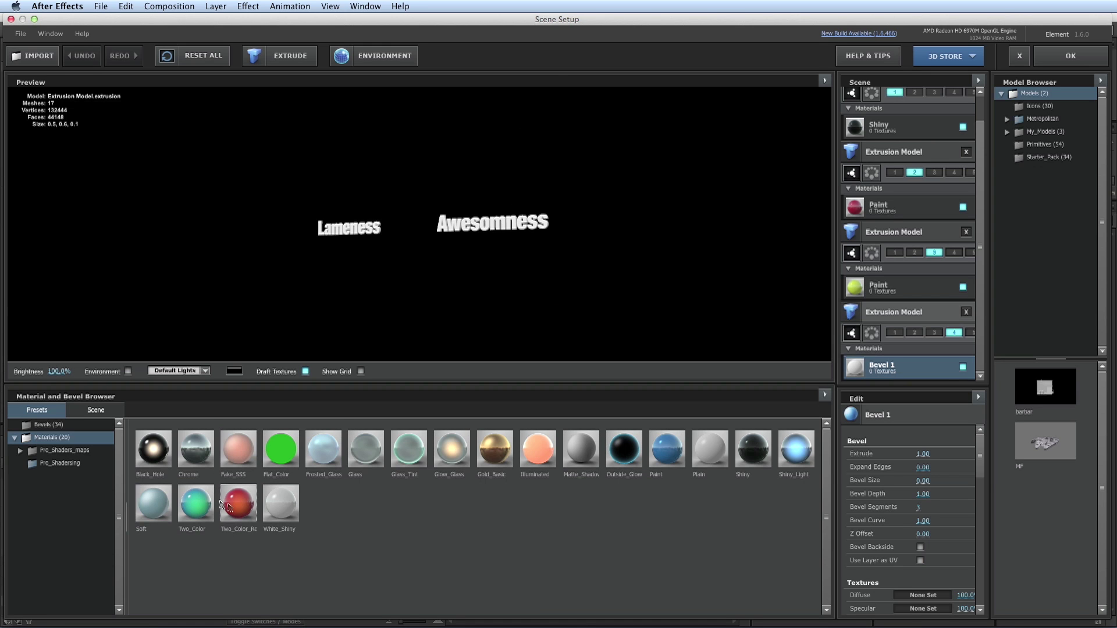
{"action": "left_click_drag", "start_coordinate": [197, 512], "coordinate": [364, 213]}
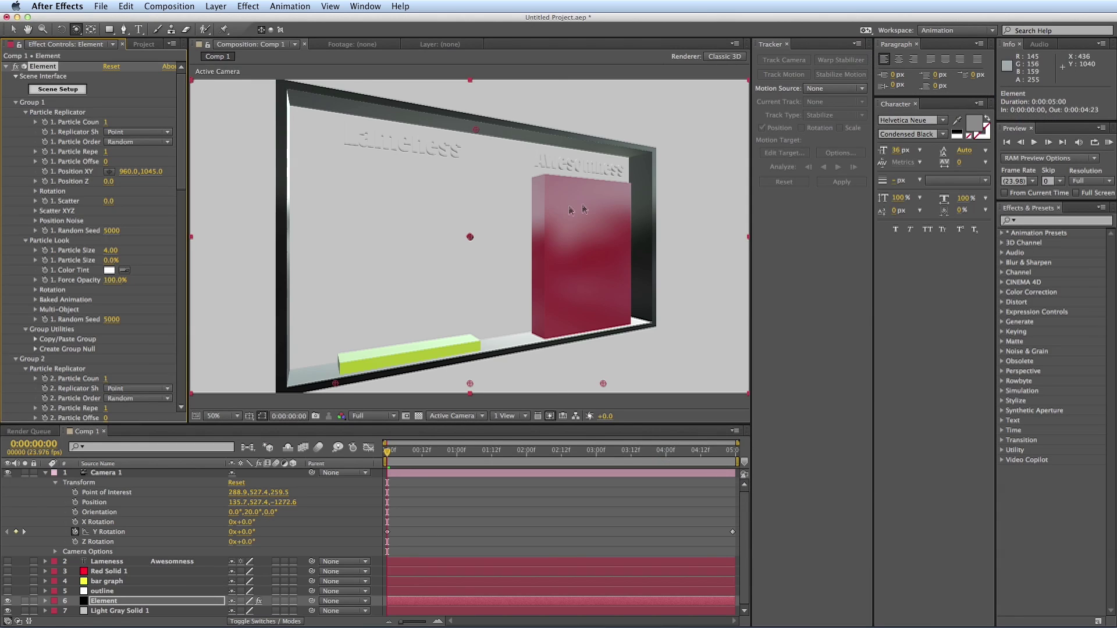
{"action": "left_click", "coordinate": [1068, 65]}
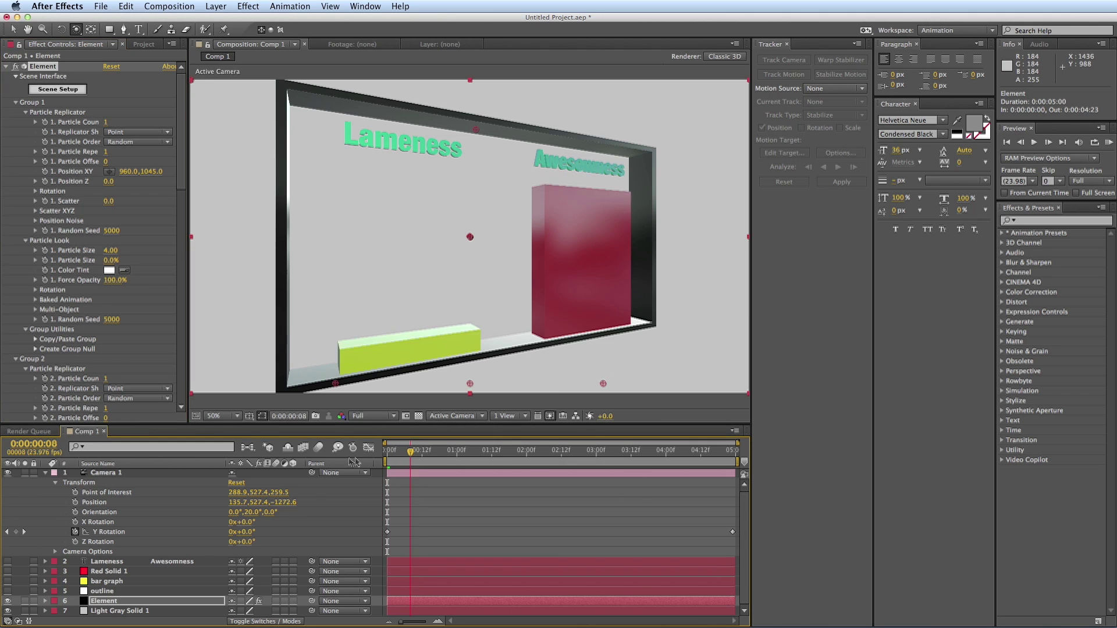
{"action": "left_click_drag", "start_coordinate": [416, 453], "coordinate": [372, 458]}
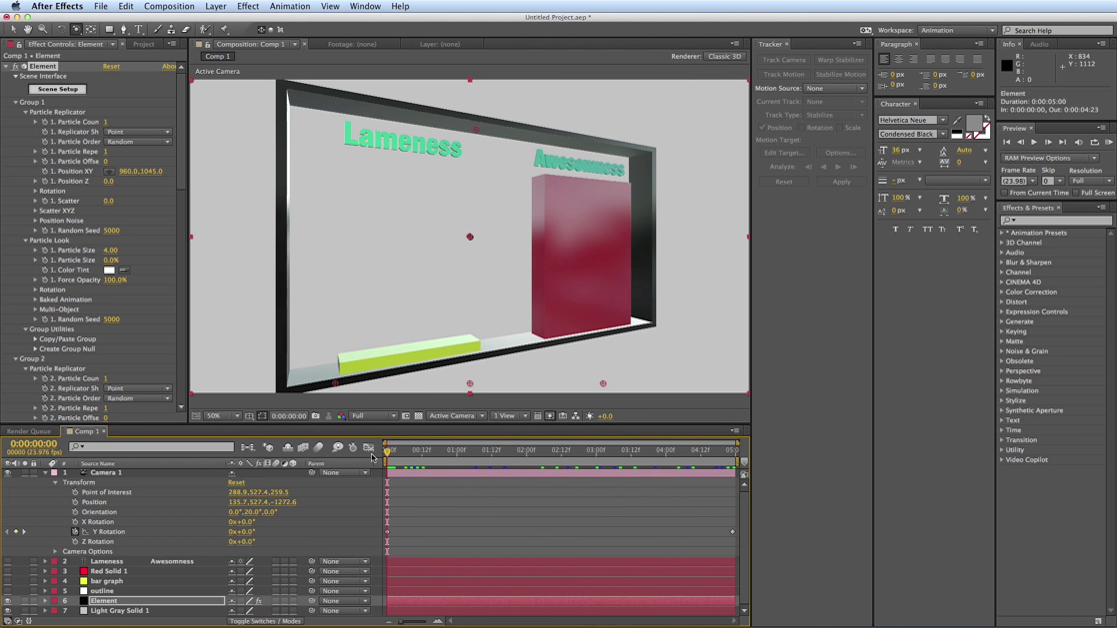
{"action": "left_click", "coordinate": [46, 474]}
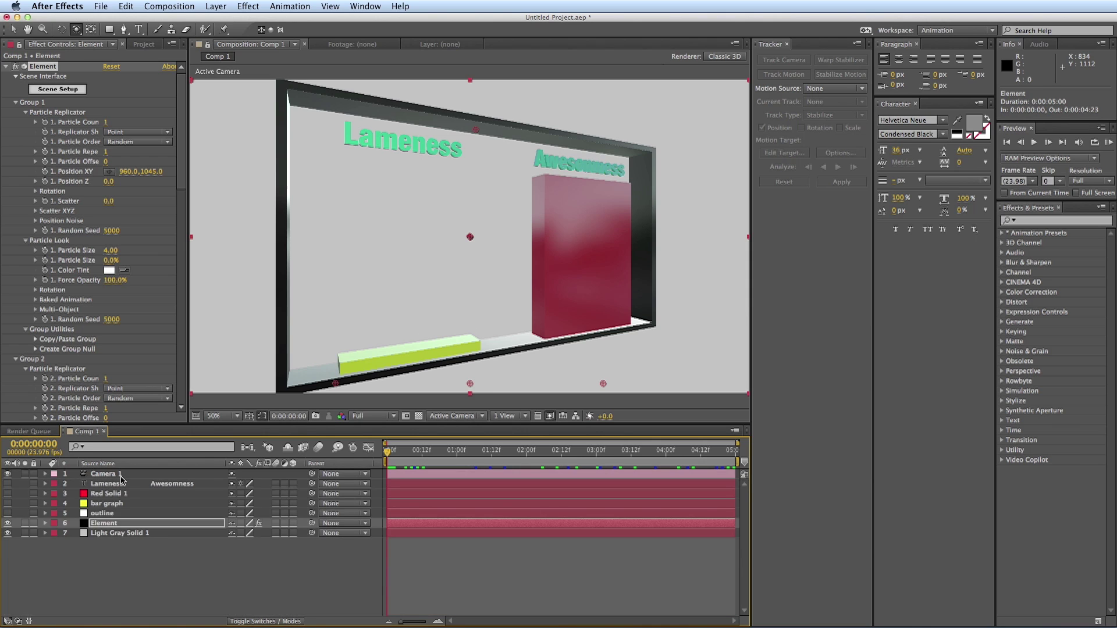
{"action": "left_click", "coordinate": [105, 473]}
{"action": "left_click", "coordinate": [46, 474]}
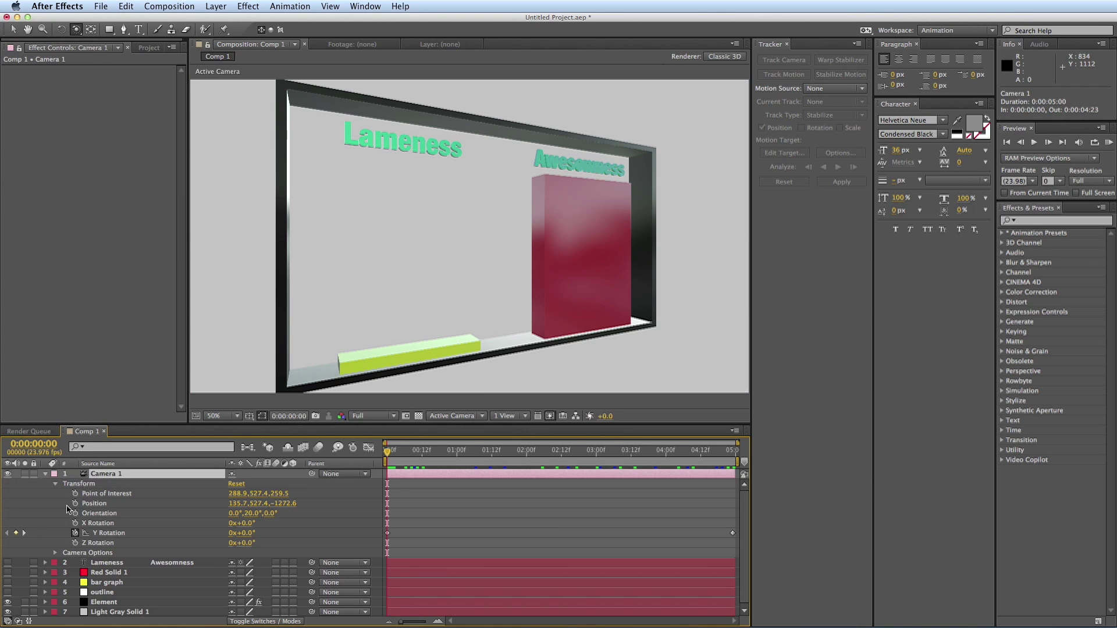
{"action": "left_click", "coordinate": [110, 534]}
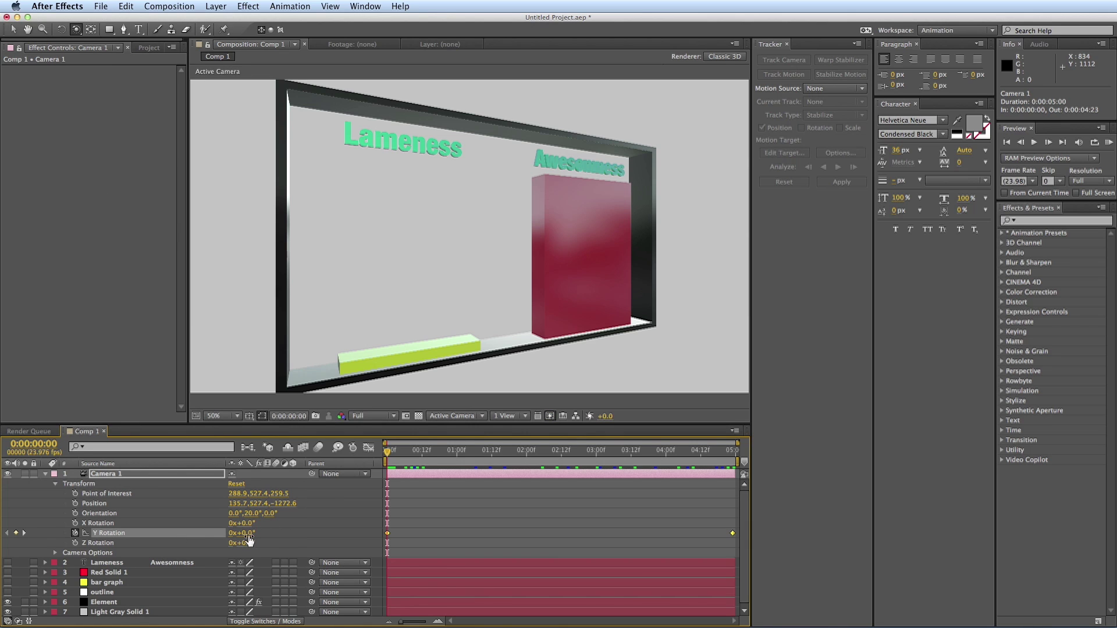
{"action": "left_click_drag", "start_coordinate": [408, 451], "coordinate": [749, 470]}
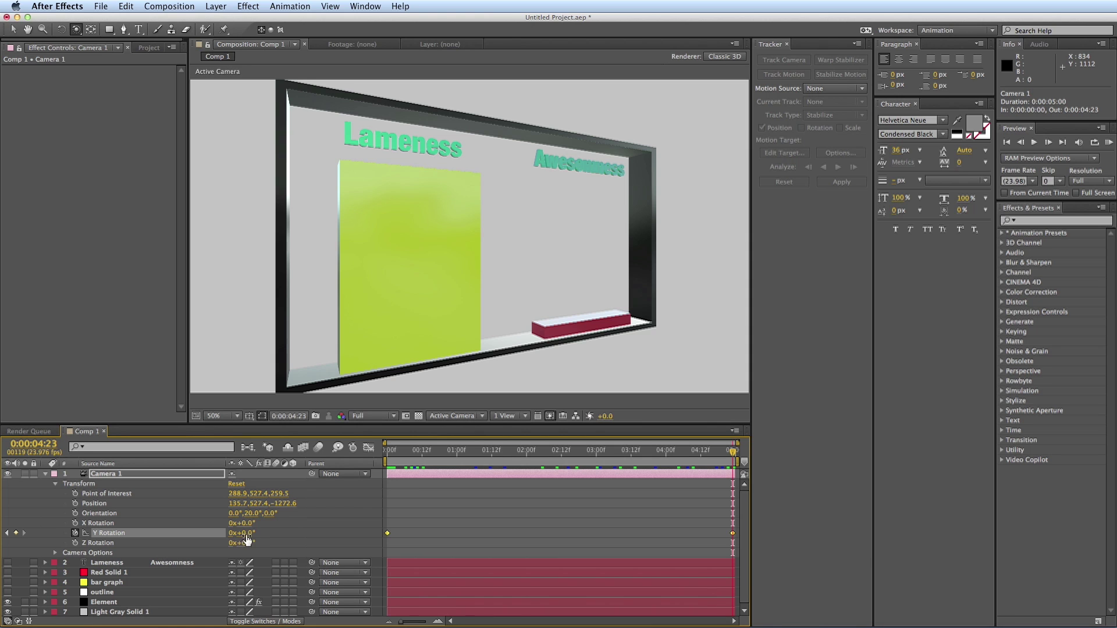
{"action": "left_click_drag", "start_coordinate": [698, 458], "coordinate": [727, 463]}
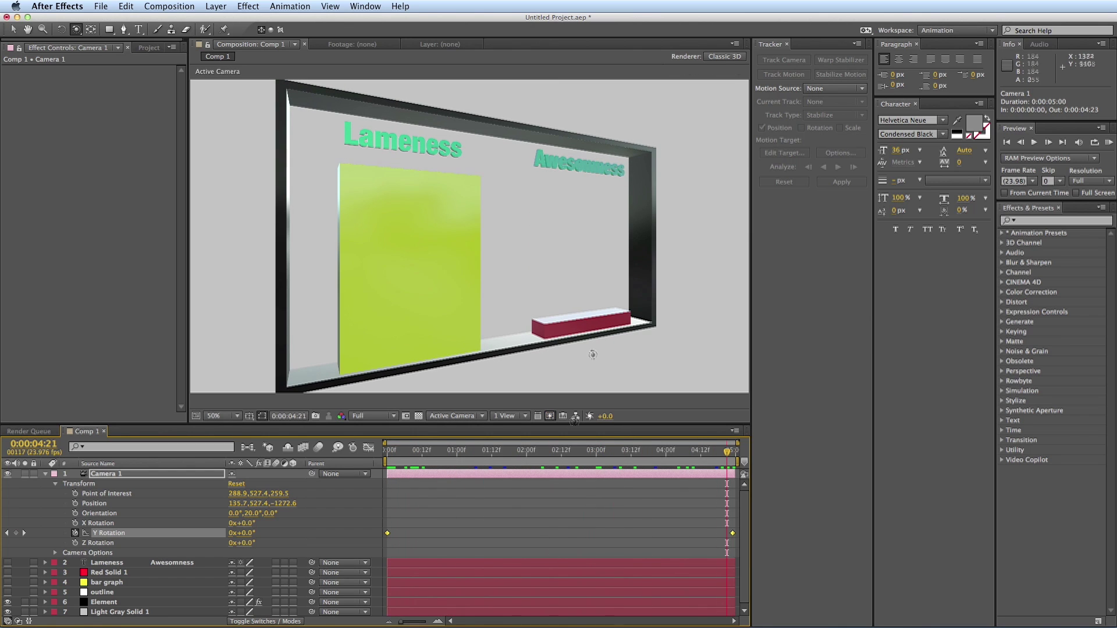
{"action": "left_click_drag", "start_coordinate": [557, 457], "coordinate": [533, 461]}
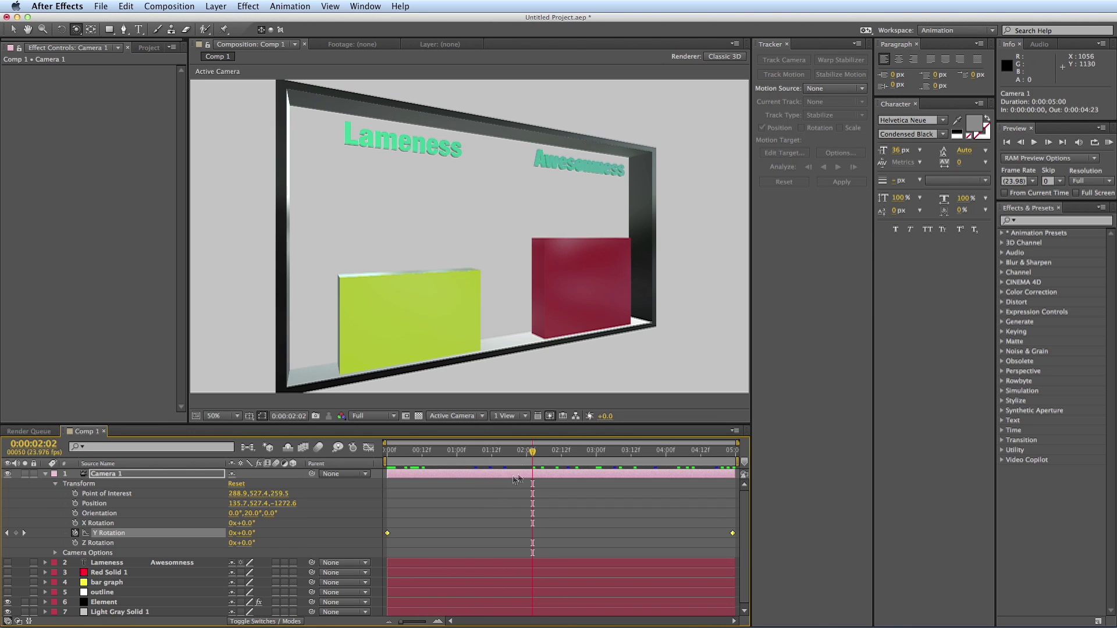
{"action": "left_click_drag", "start_coordinate": [536, 456], "coordinate": [316, 463]}
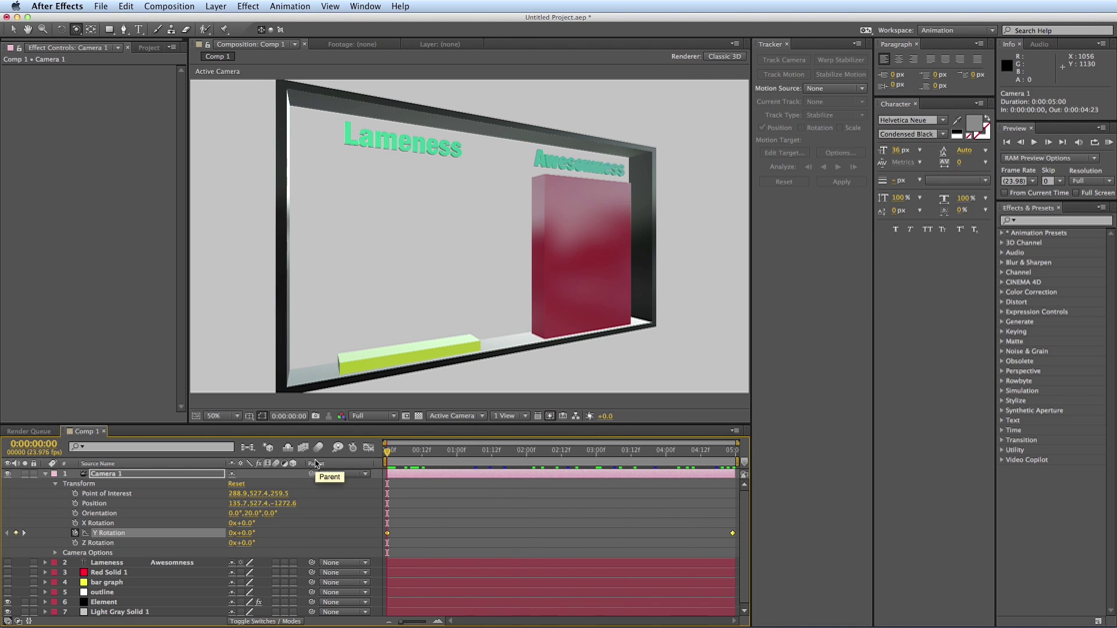